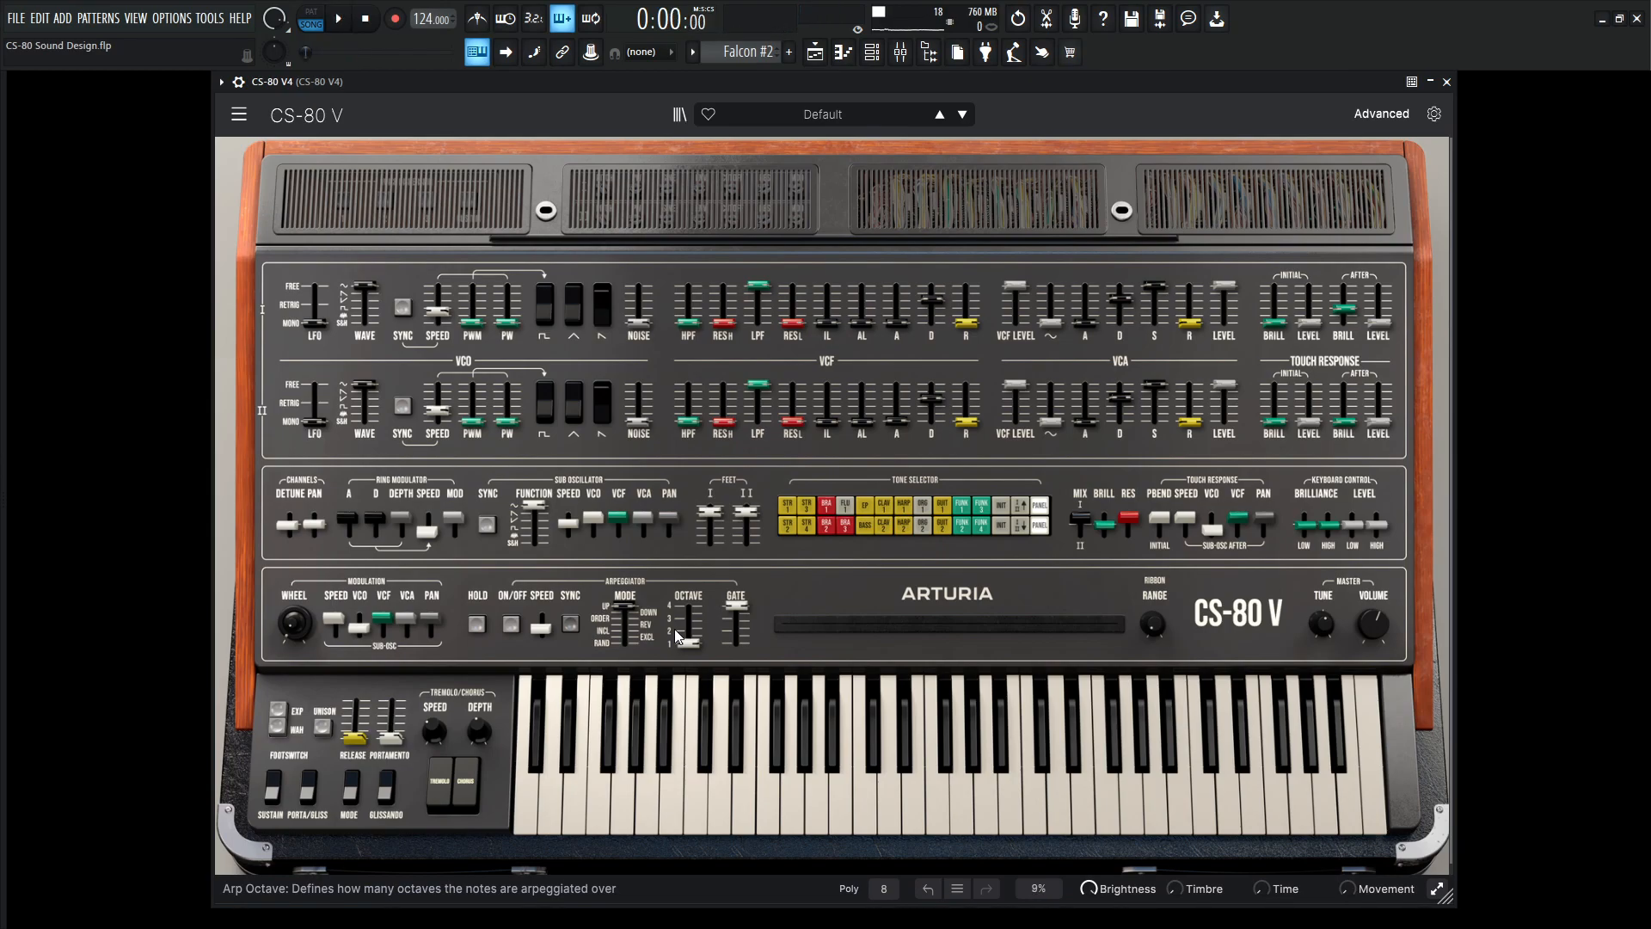
Step: Start from a fresh default preset and switch on the square wave of channel I's oscillator
click(238, 114)
click(466, 153)
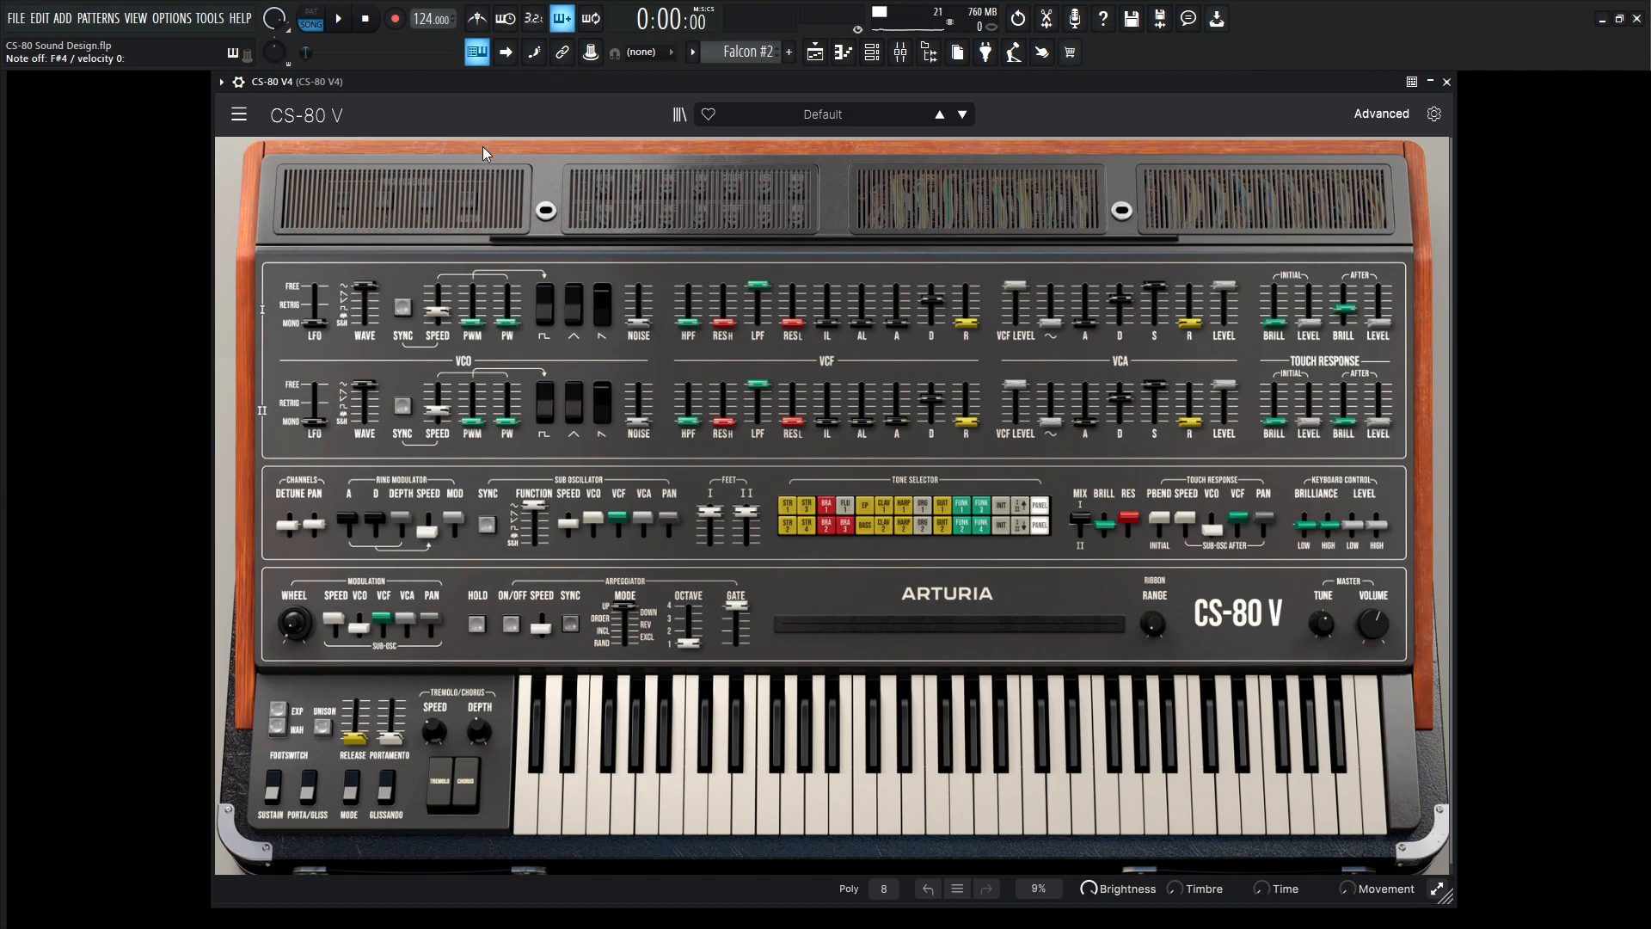
click(548, 322)
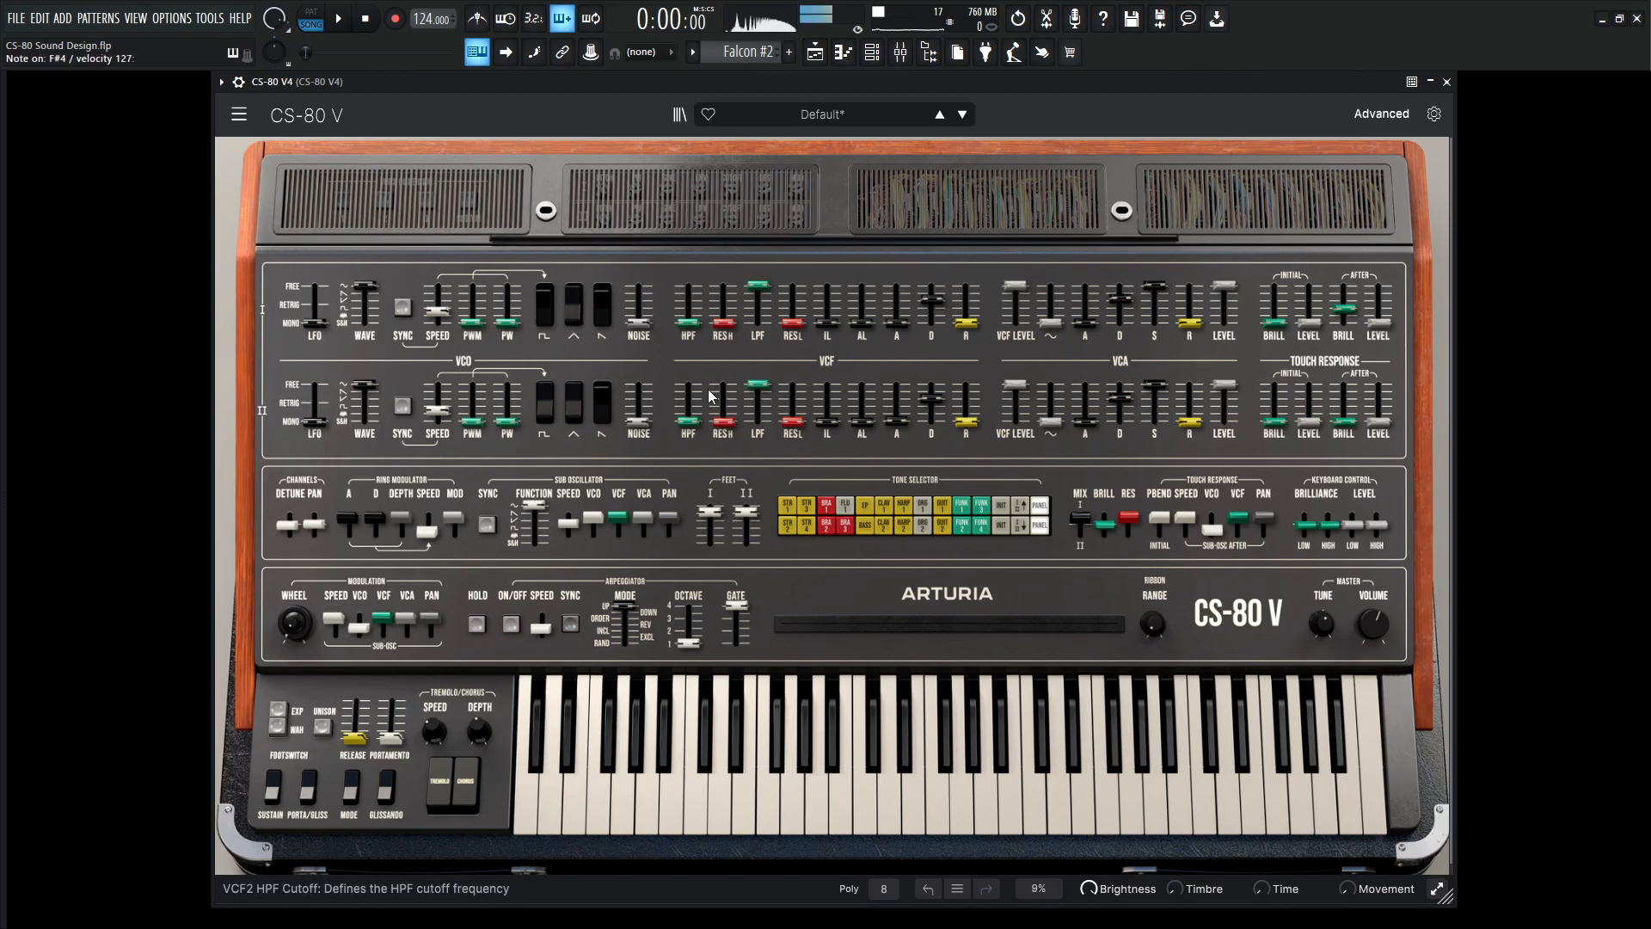
key(F9)
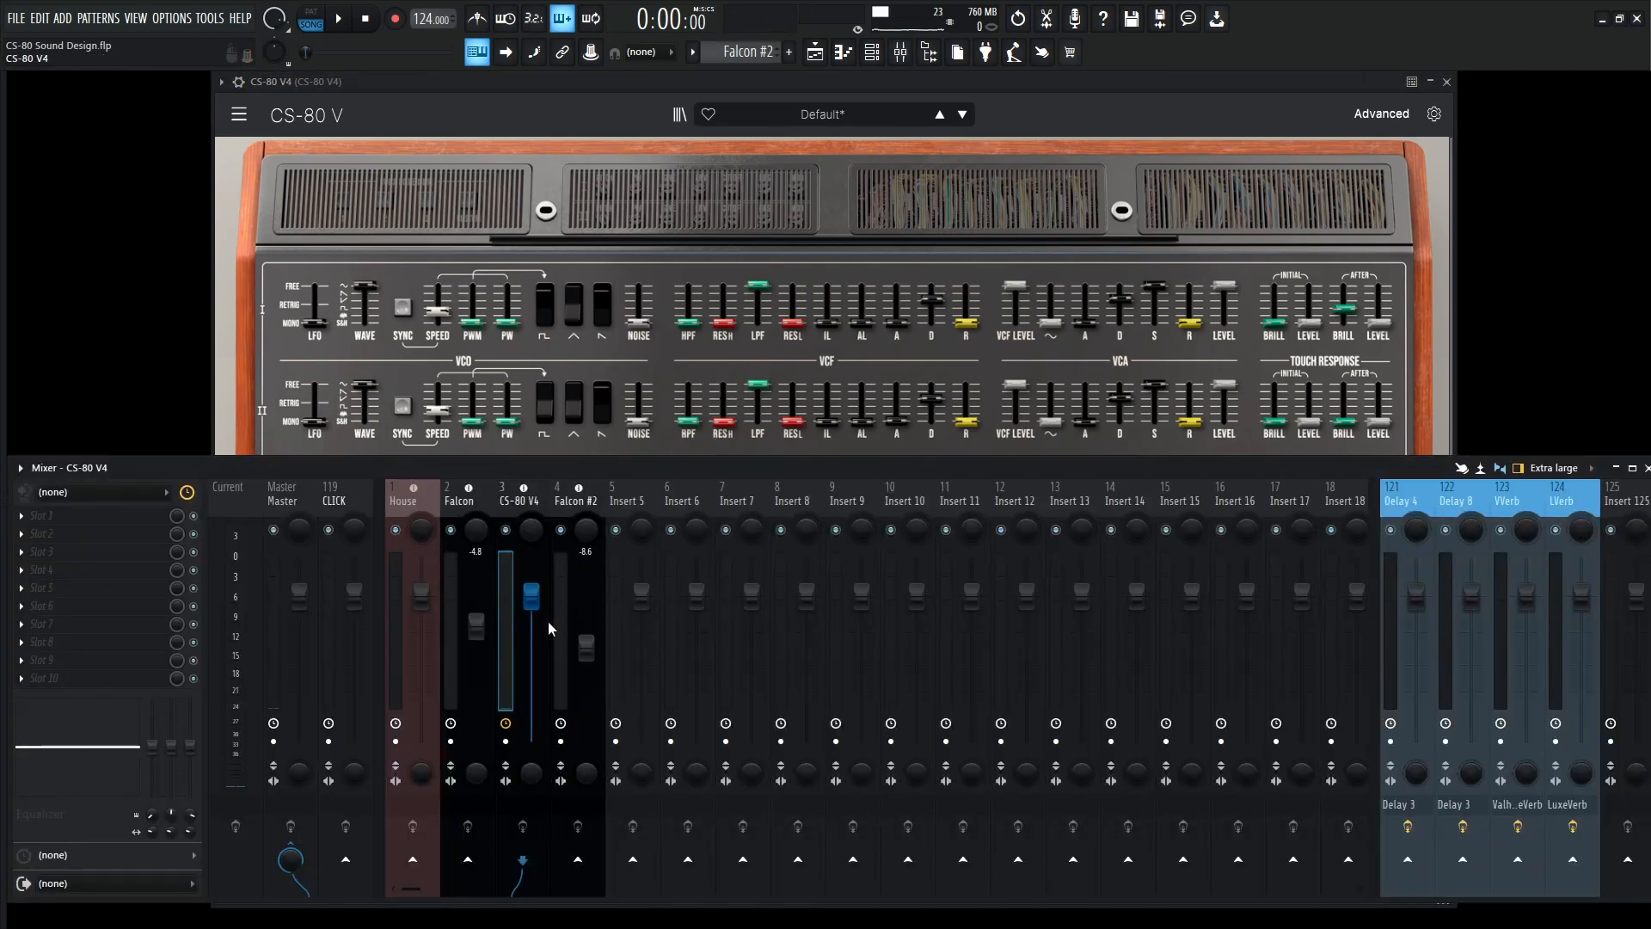
key(F9)
Step: Raise channel I's pulse-width modulation to about two thirds, set its VCO LFO mode to Free, and audition with the project playing
mouse_move(637, 436)
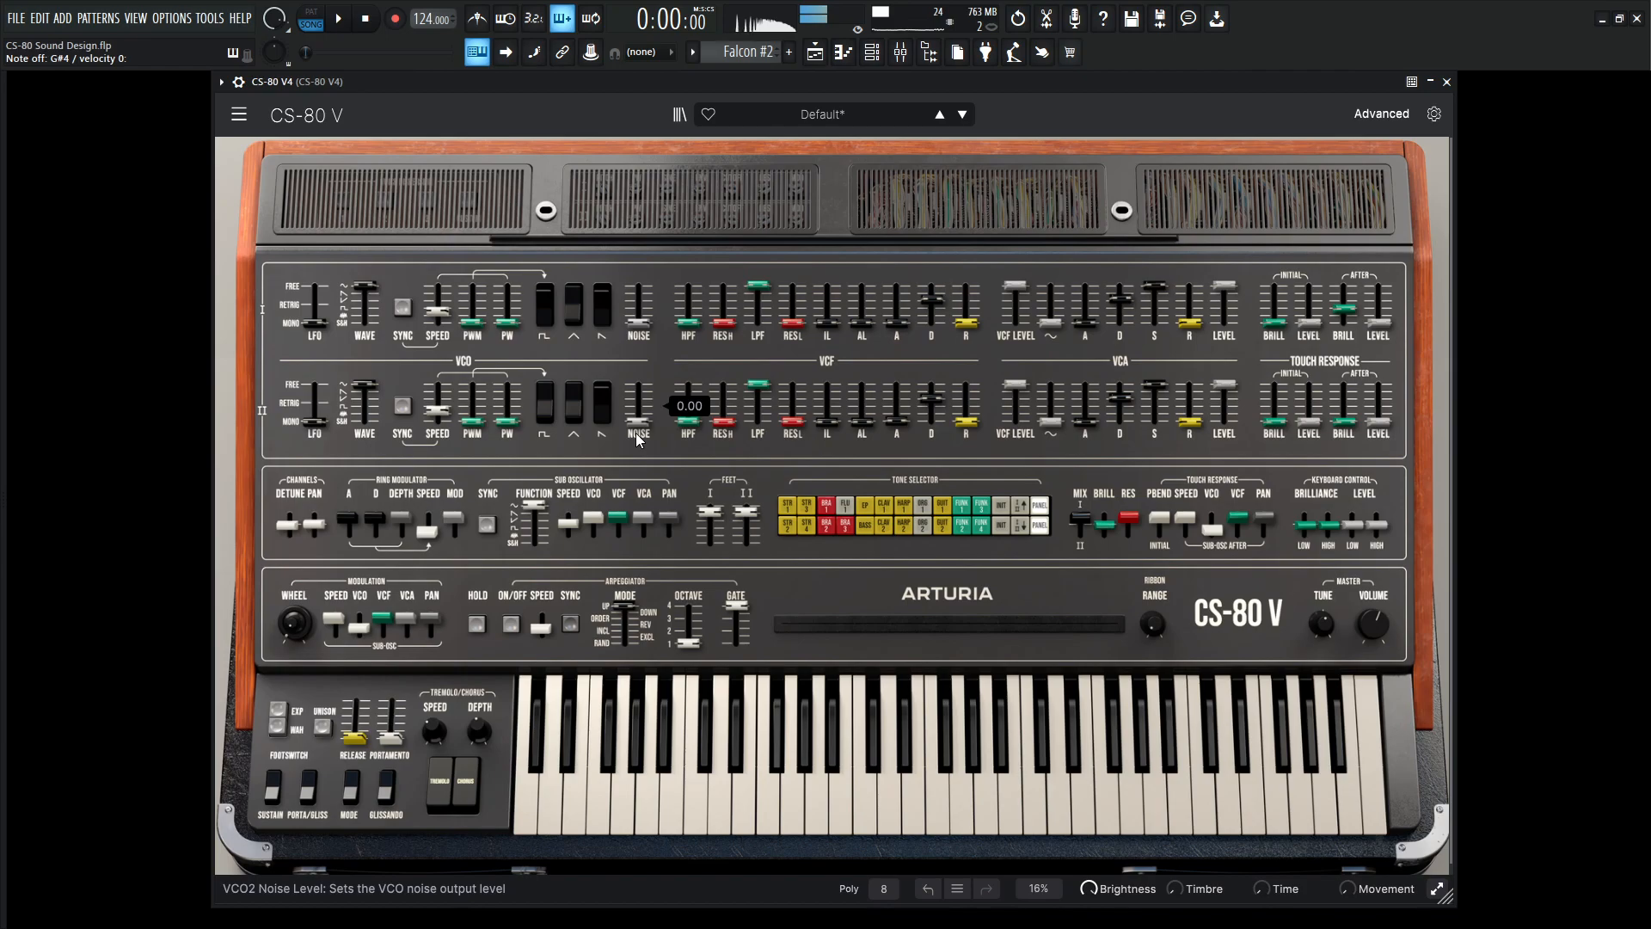
mouse_move(467, 328)
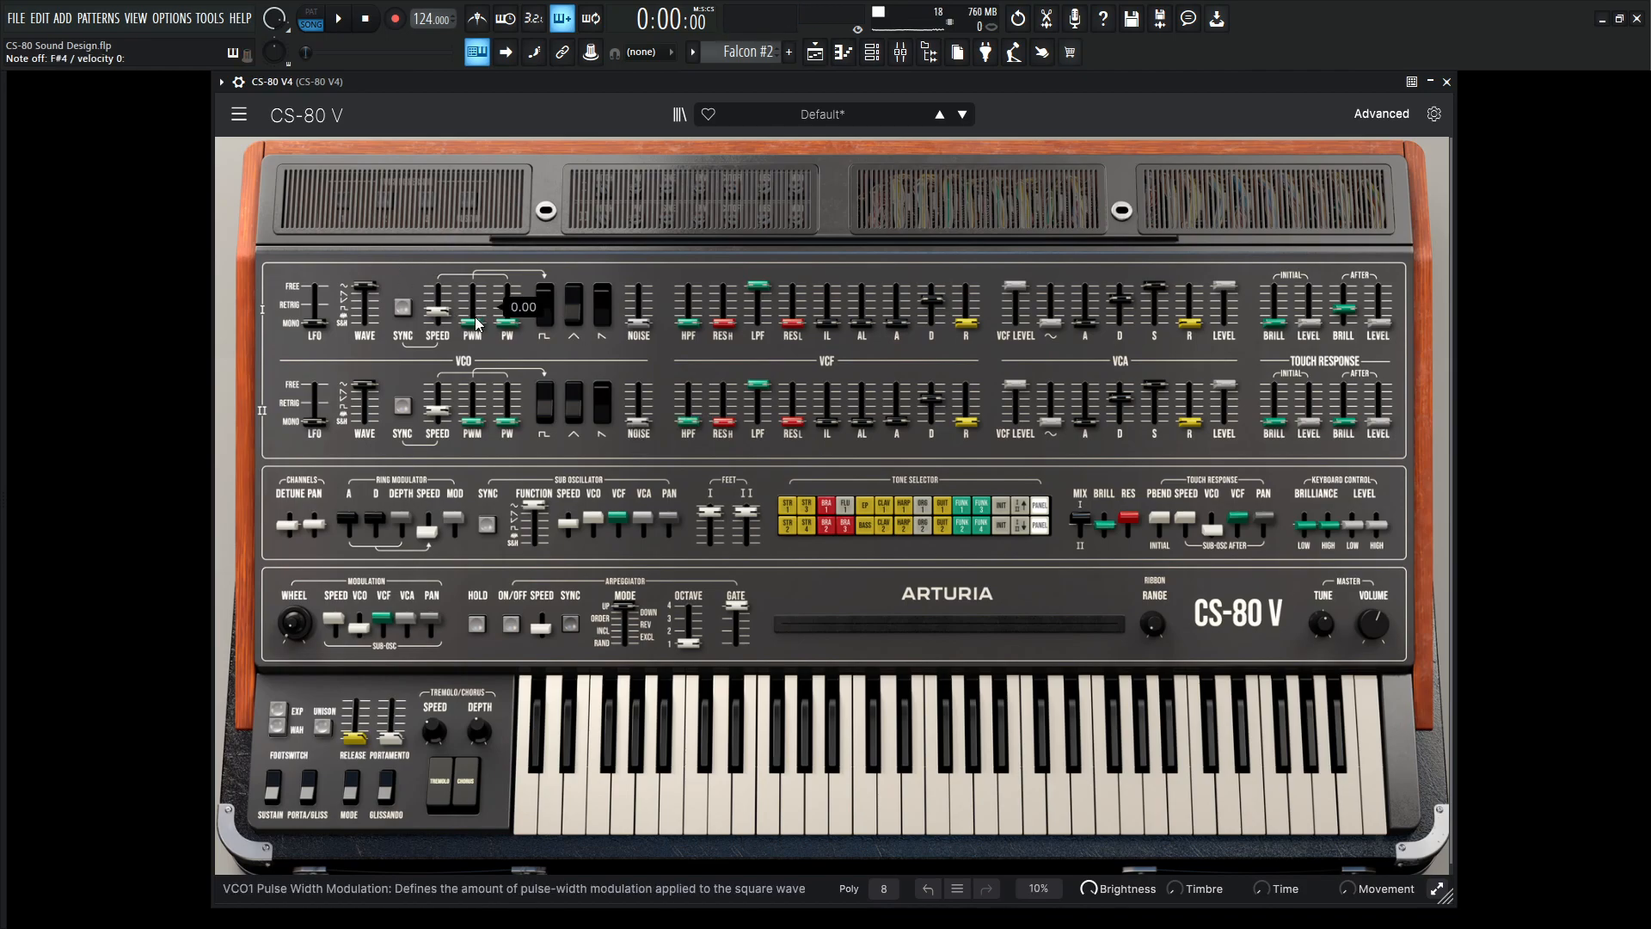
drag(472, 331, 472, 299)
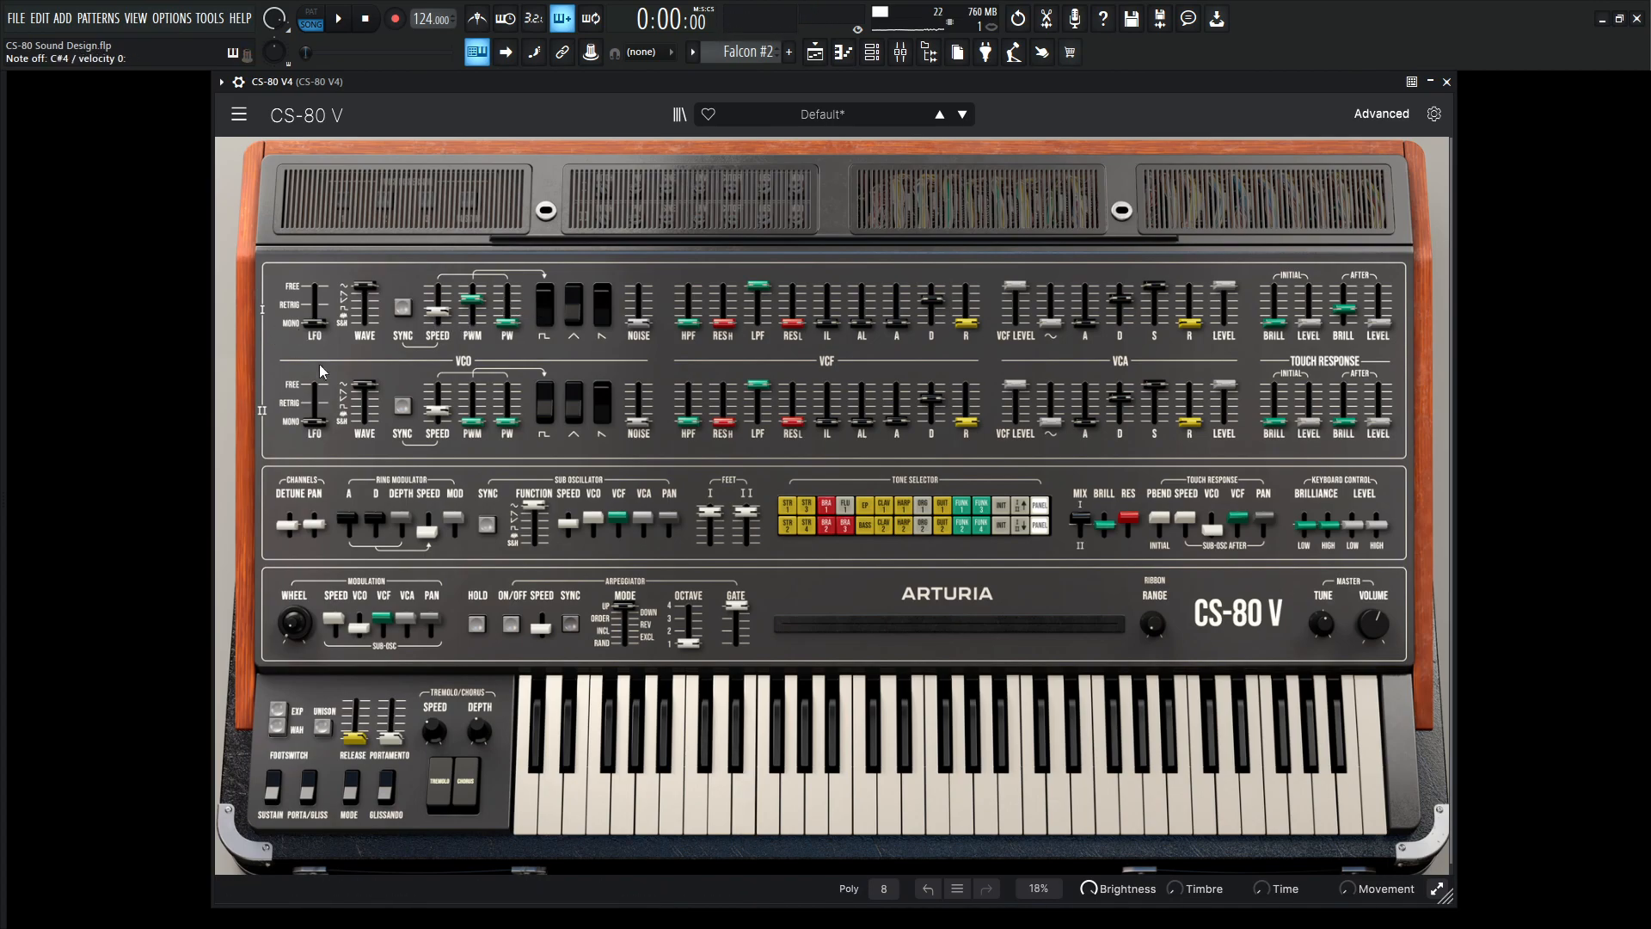
drag(315, 323, 318, 281)
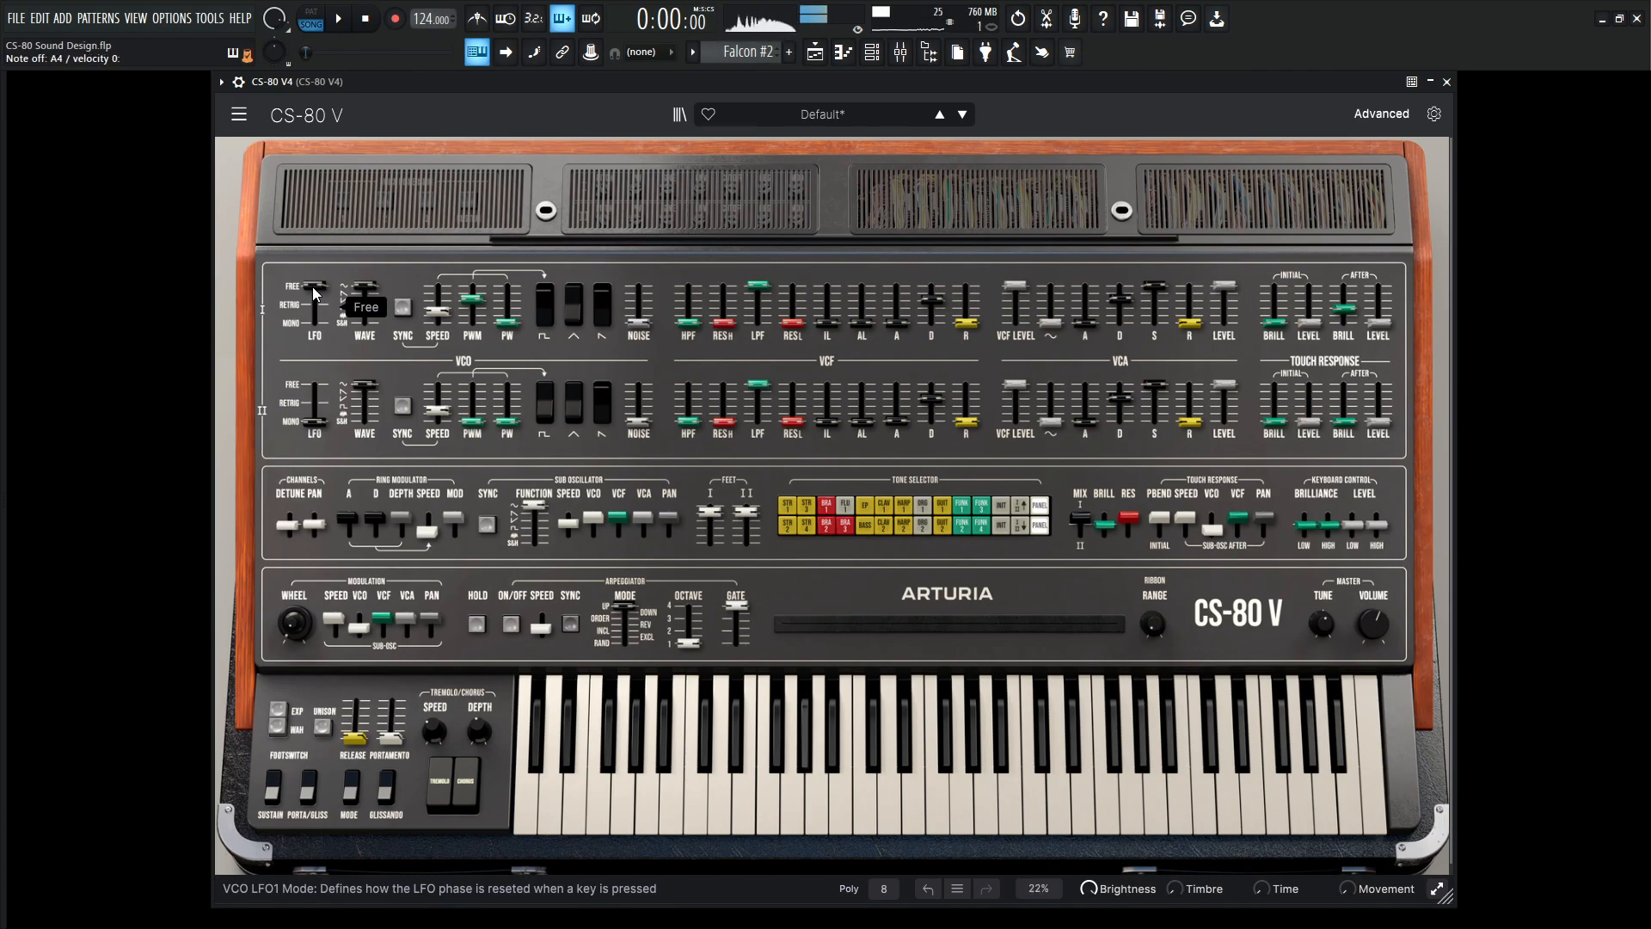
key(space)
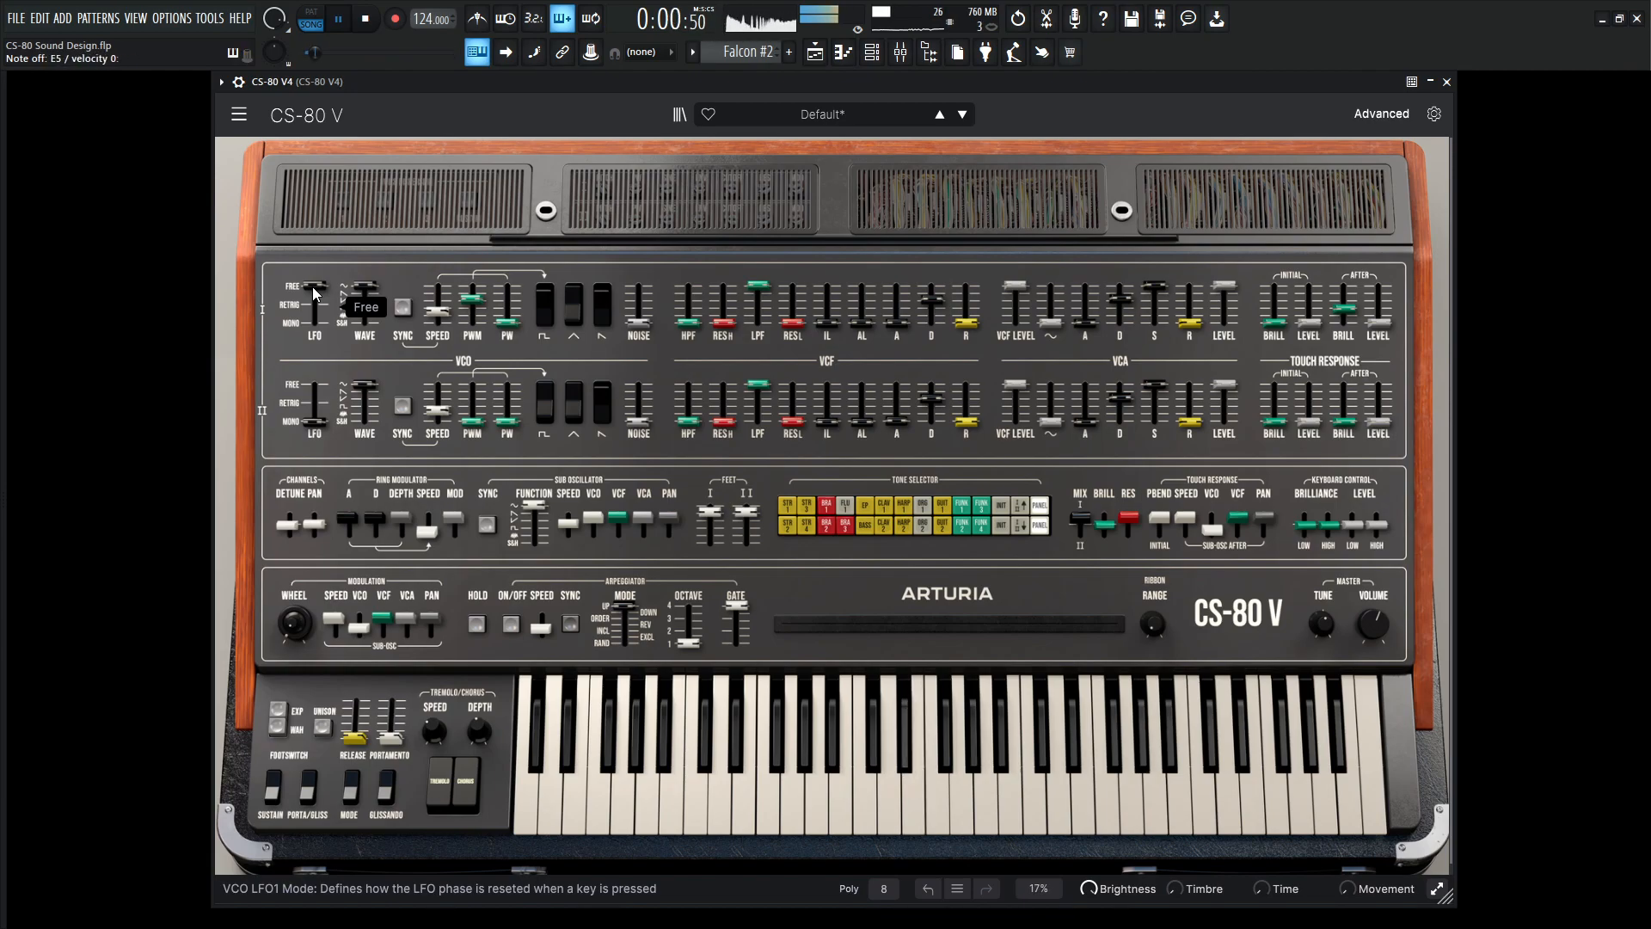
key(space)
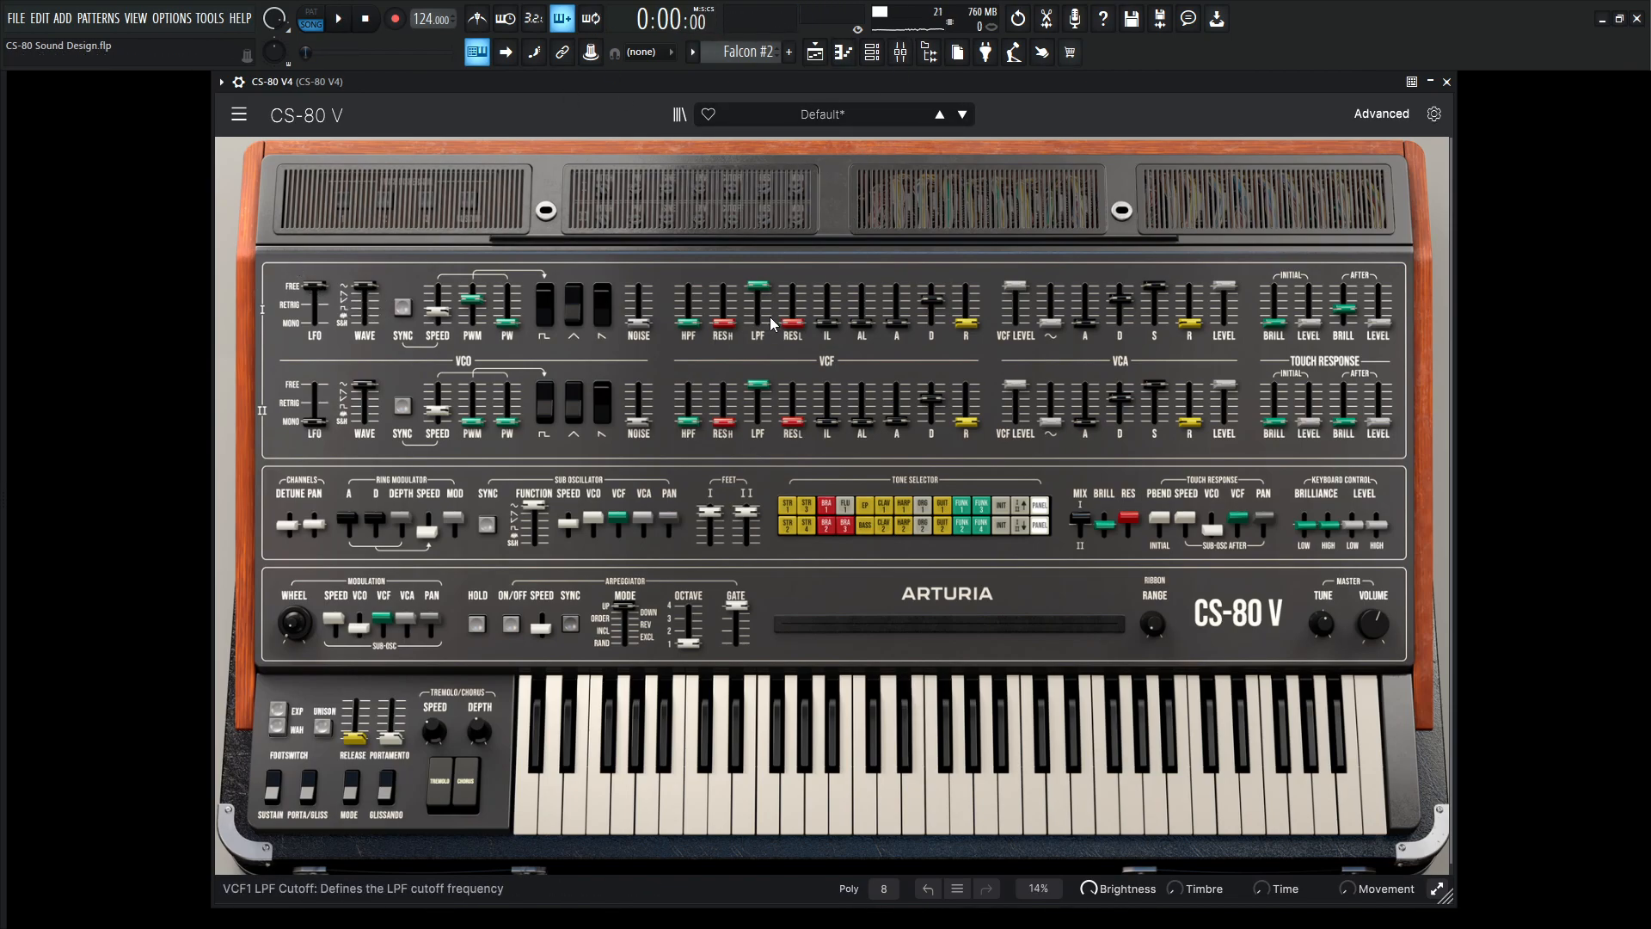
Step: On channel I, lower the LPF cutoff to about half, raise its resonance and filter envelope, and lengthen the VCA release
drag(768, 293, 967, 307)
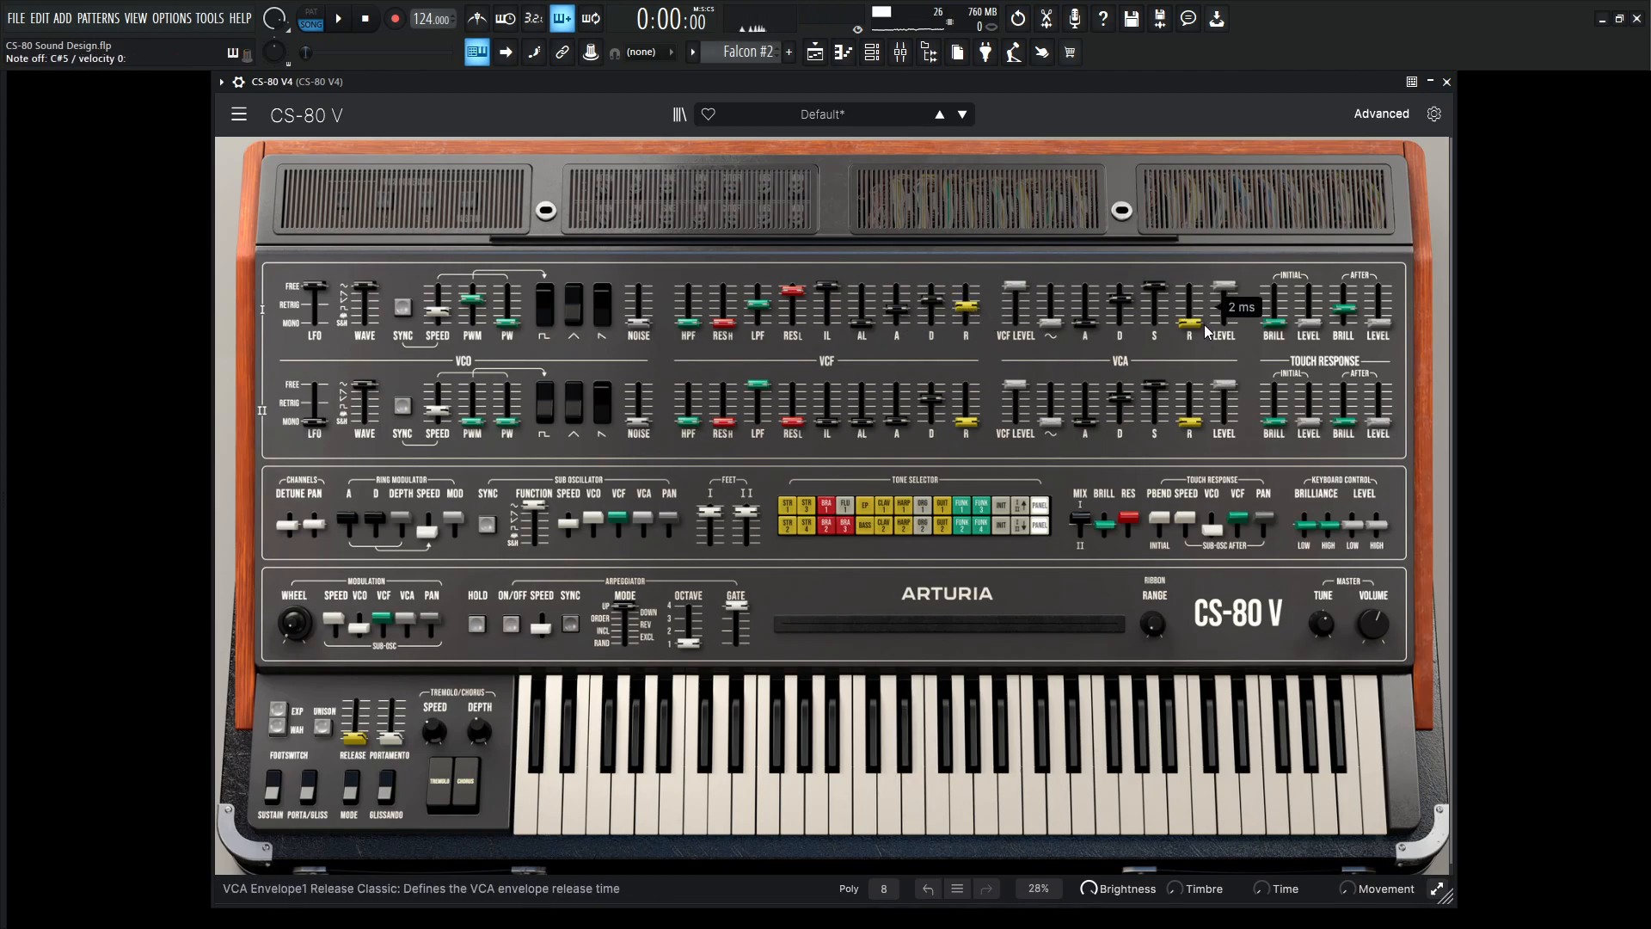
drag(1192, 332, 1192, 315)
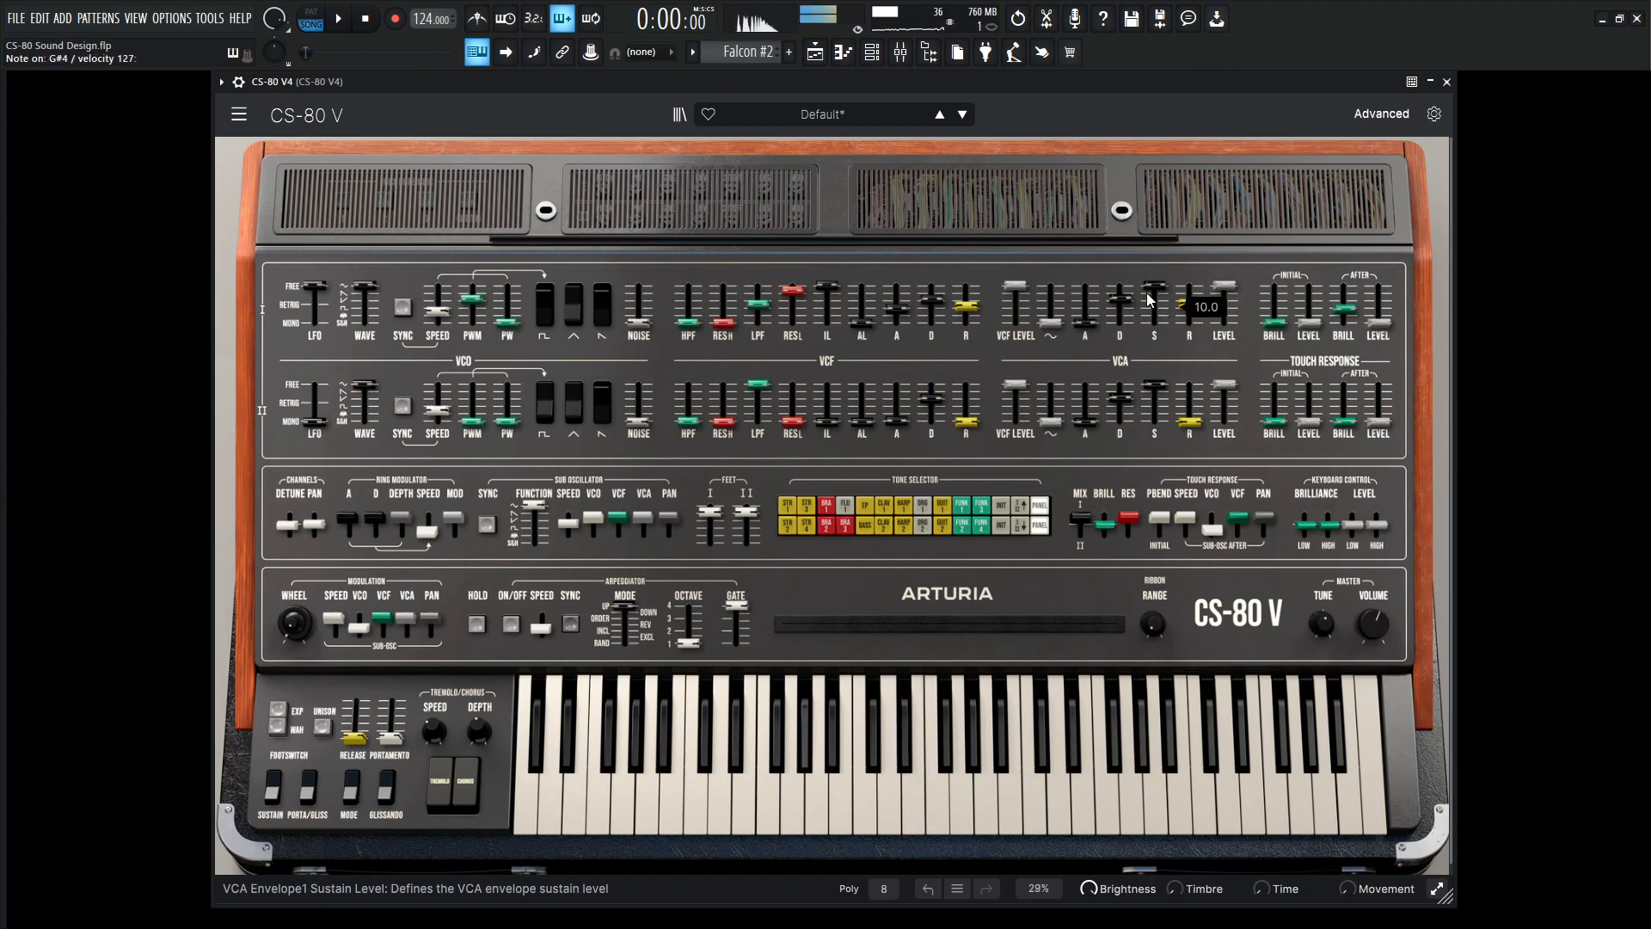
drag(759, 306, 768, 303)
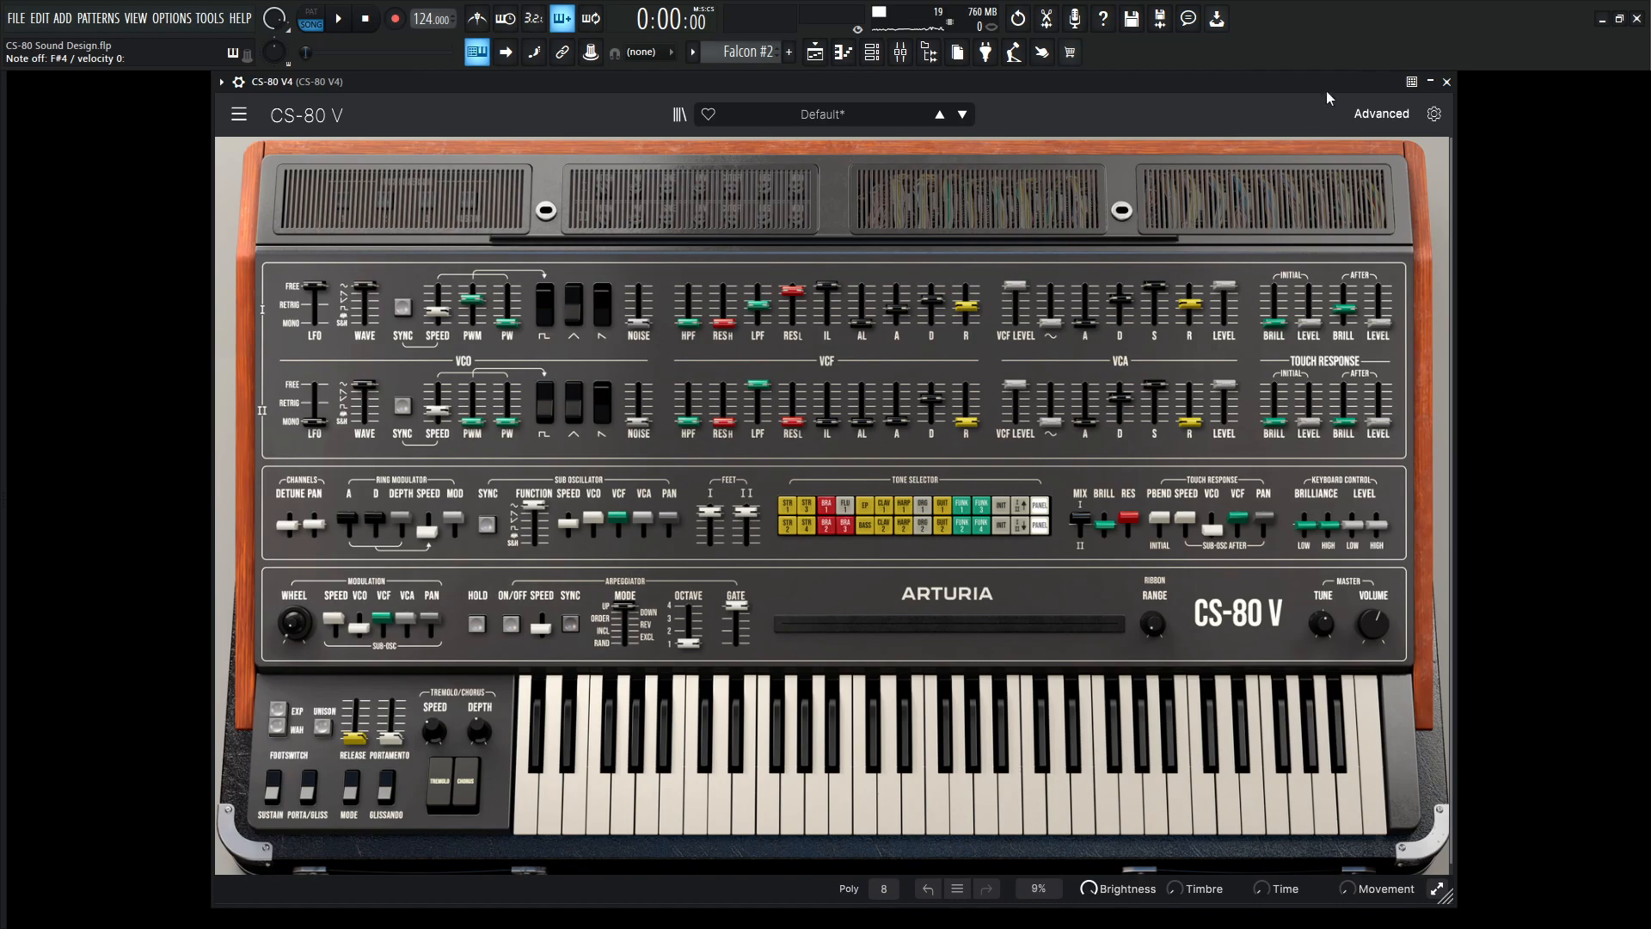
Step: Route keyboard velocity destination 1 to channel I's LPF cutoff with an amount of 0.208, and audition with the project playing
click(1368, 116)
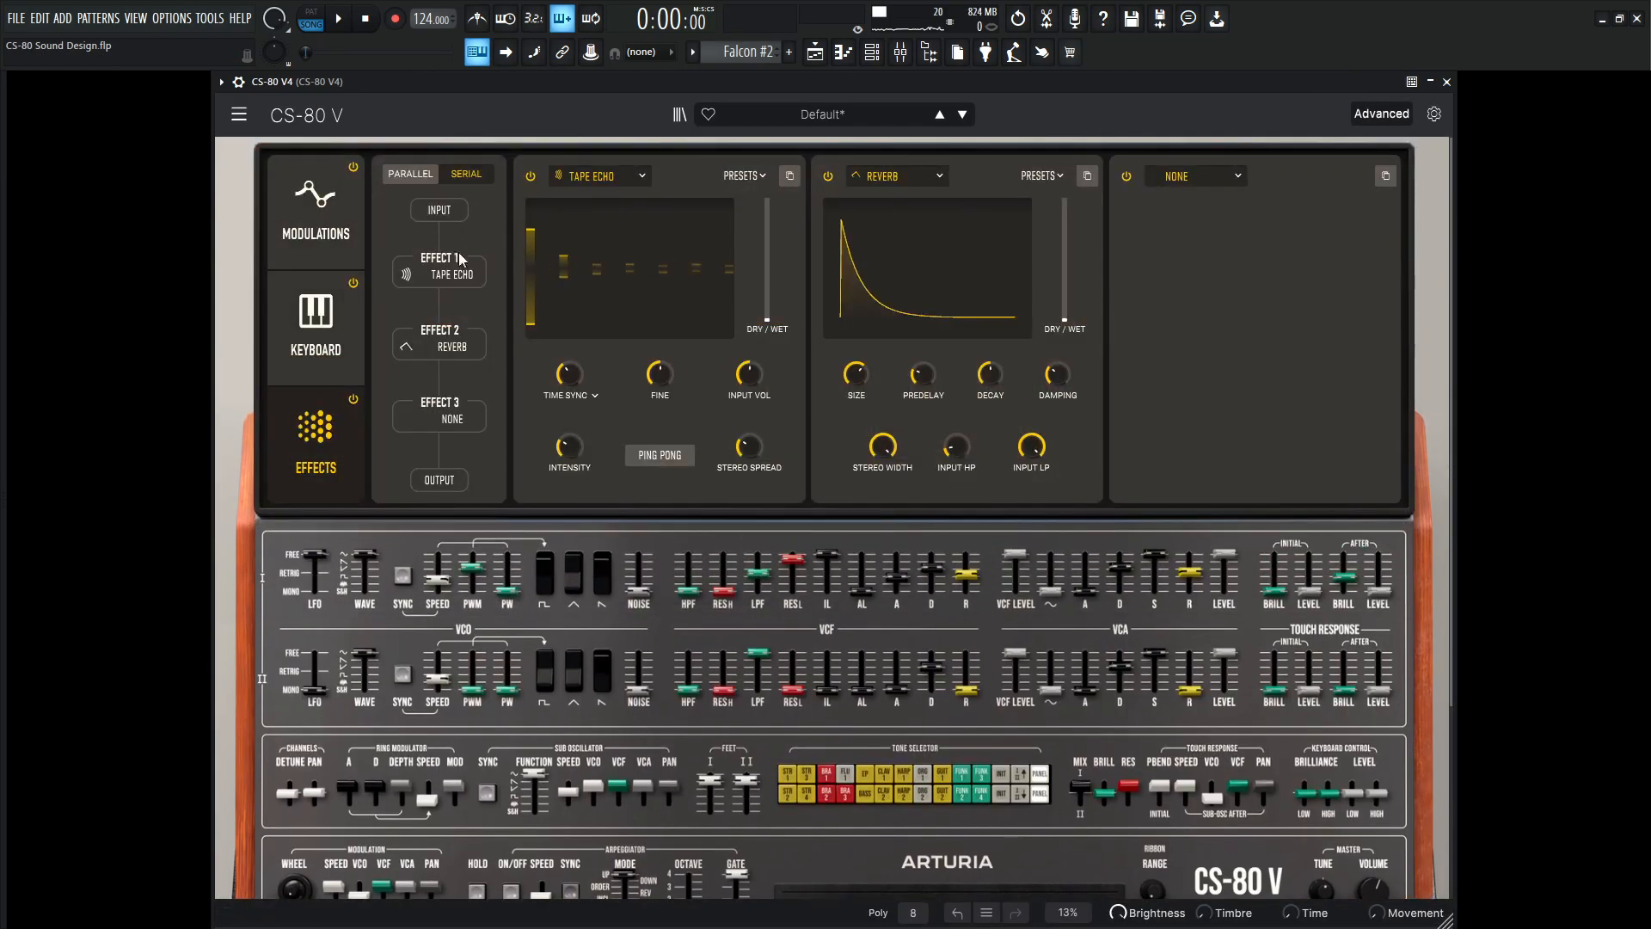
click(310, 333)
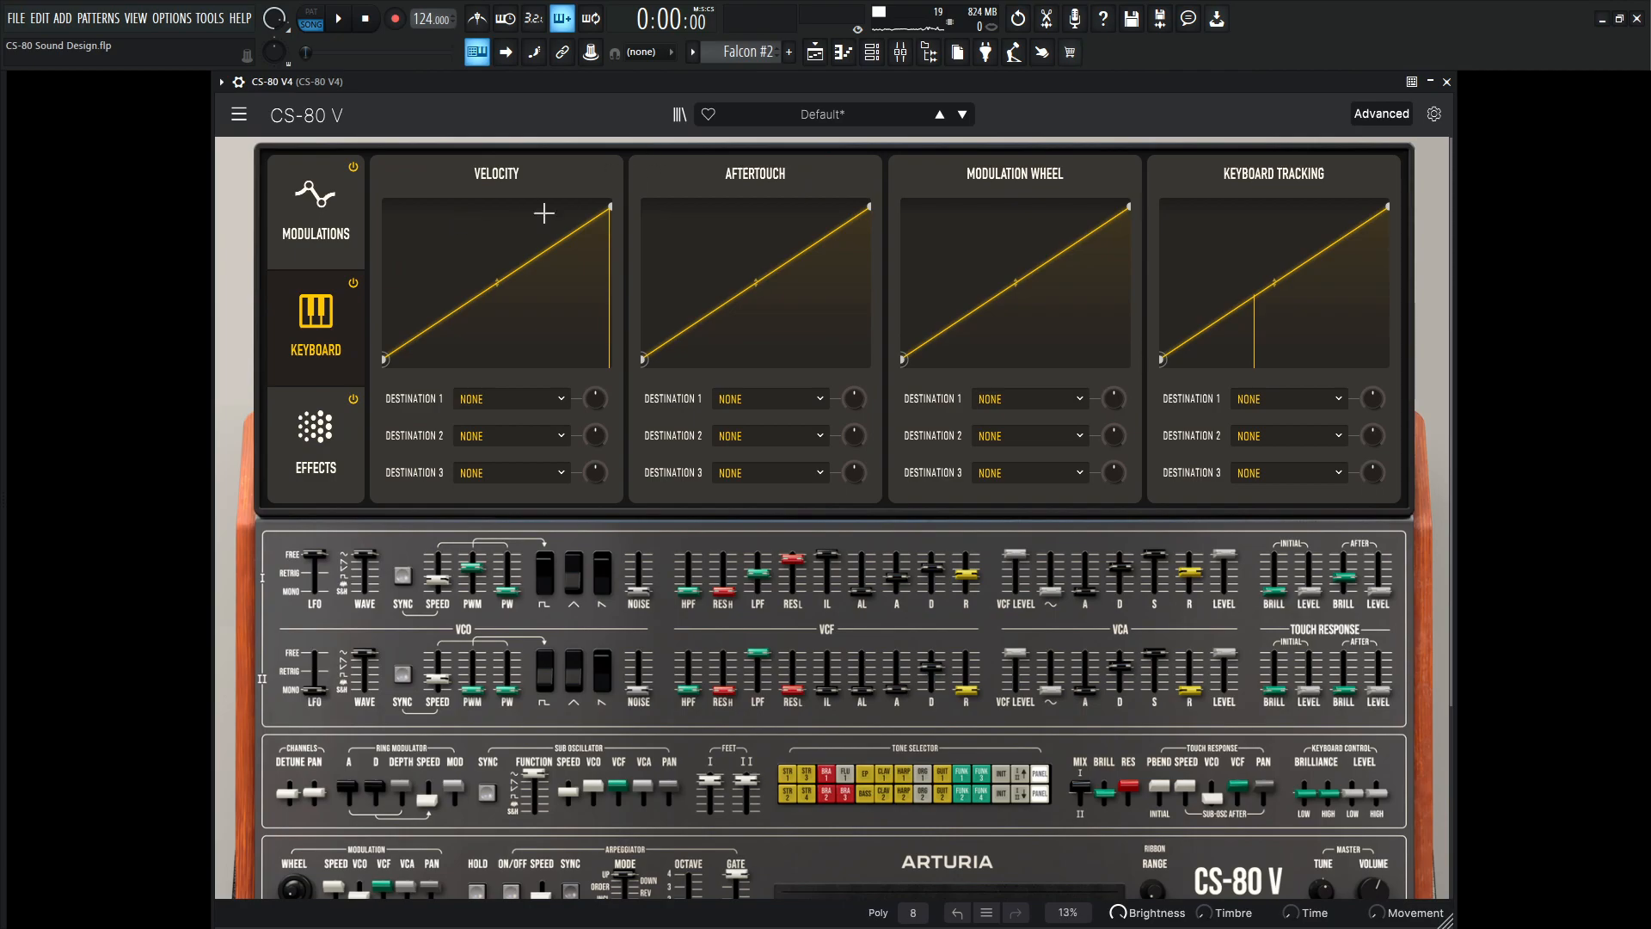
click(559, 398)
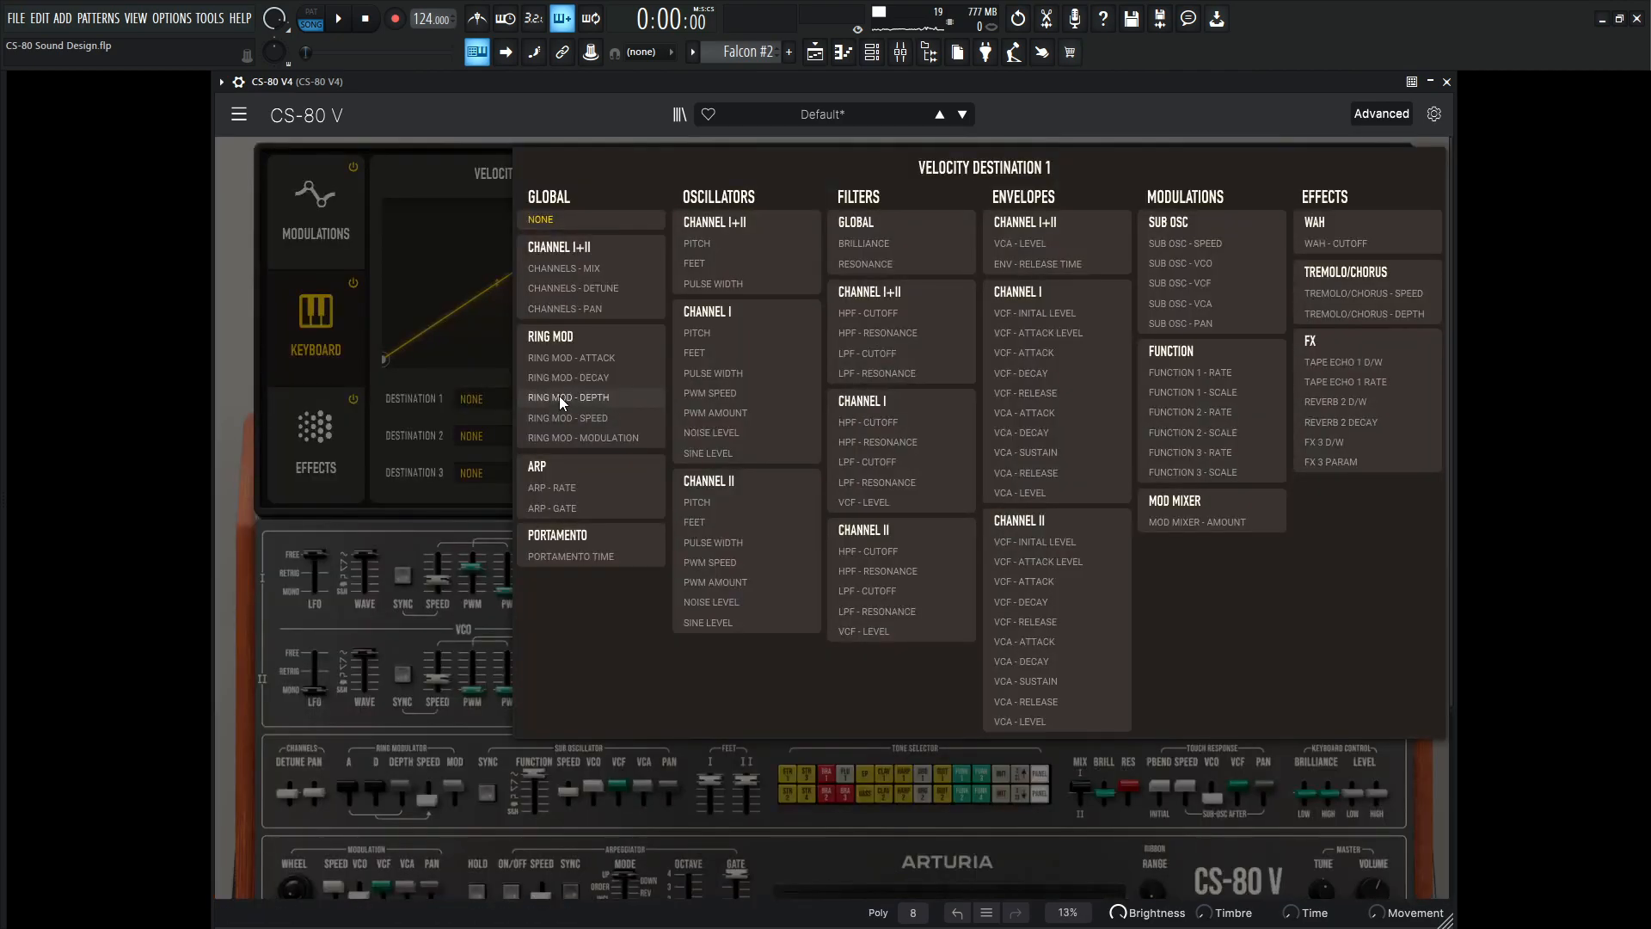
click(882, 464)
drag(602, 399, 601, 378)
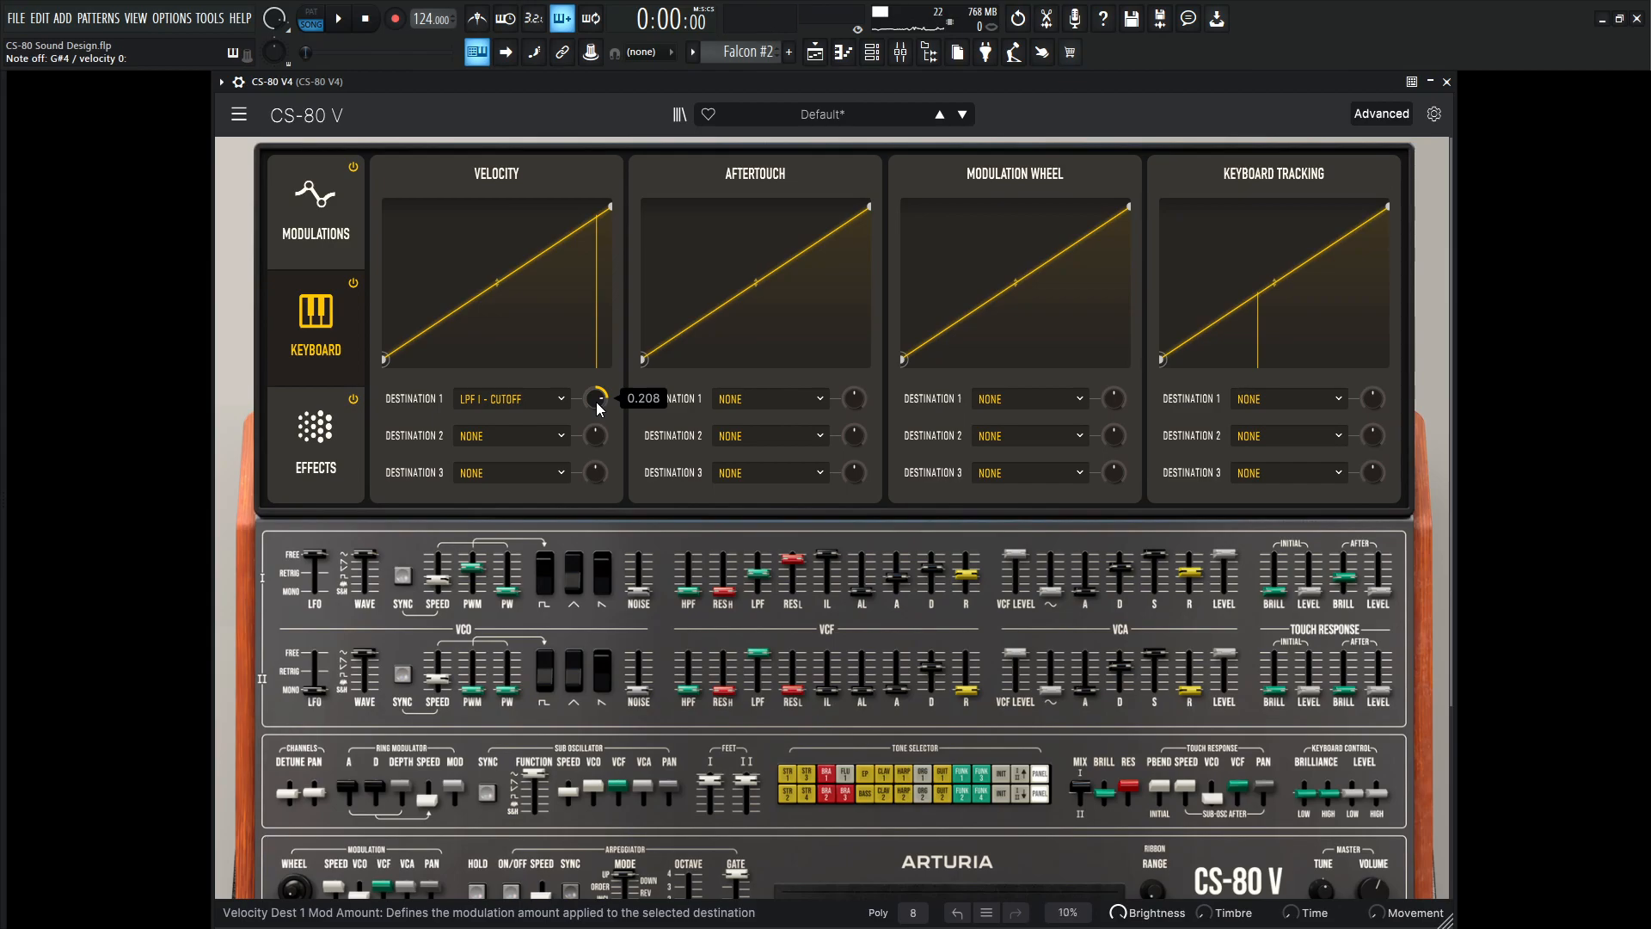
click(1374, 115)
key(space)
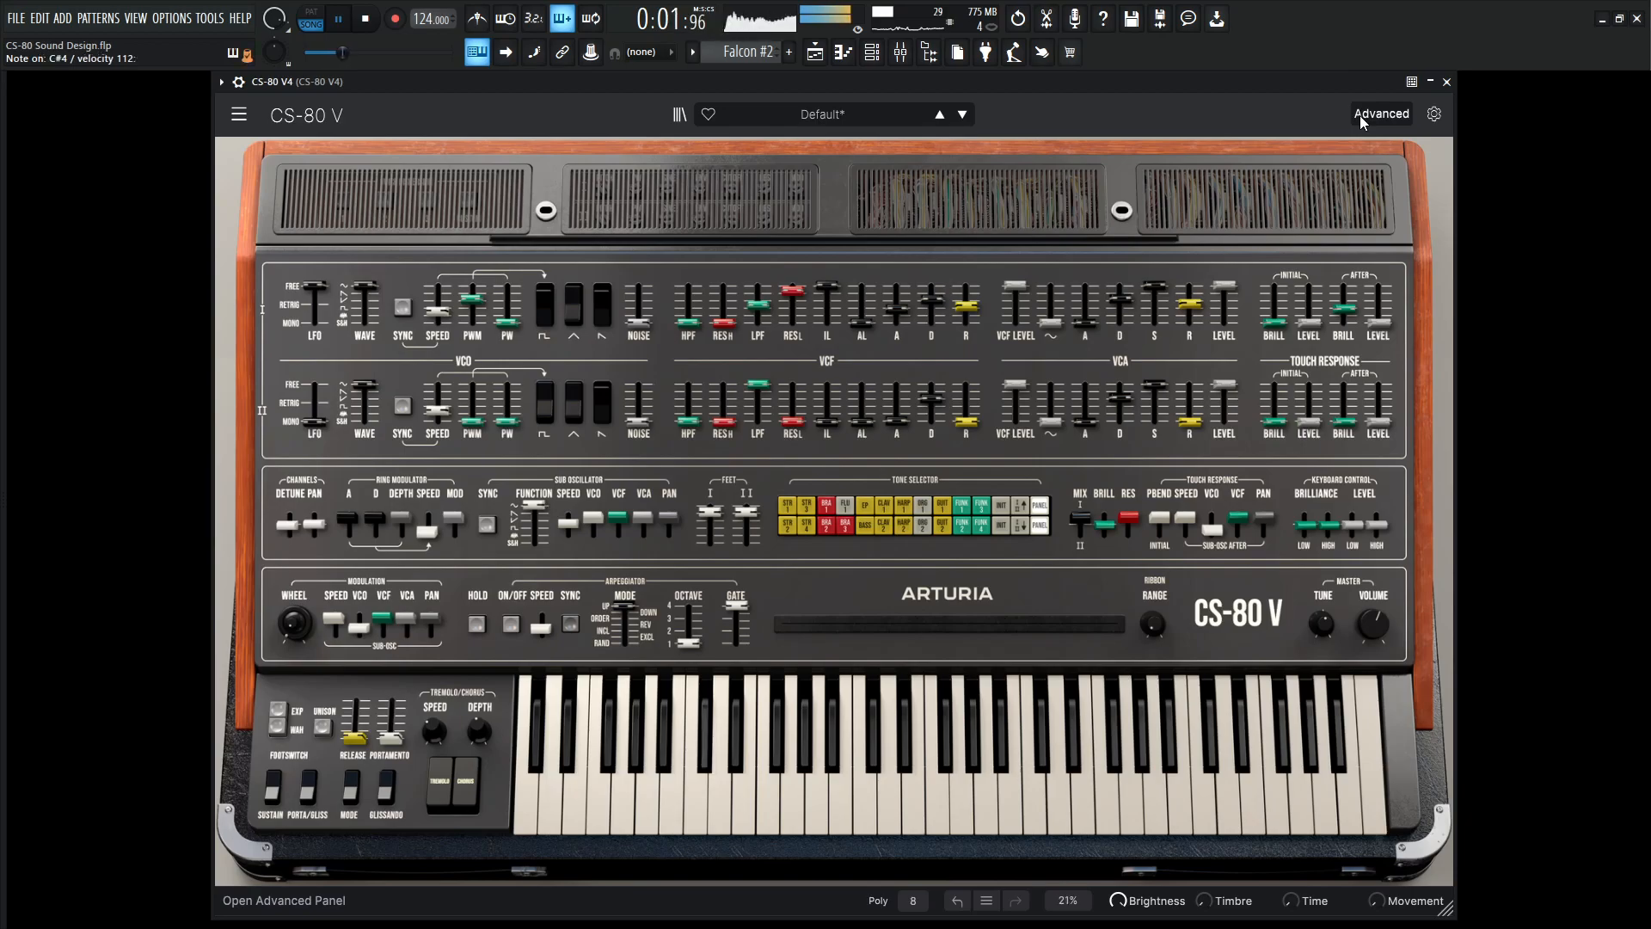
key(space)
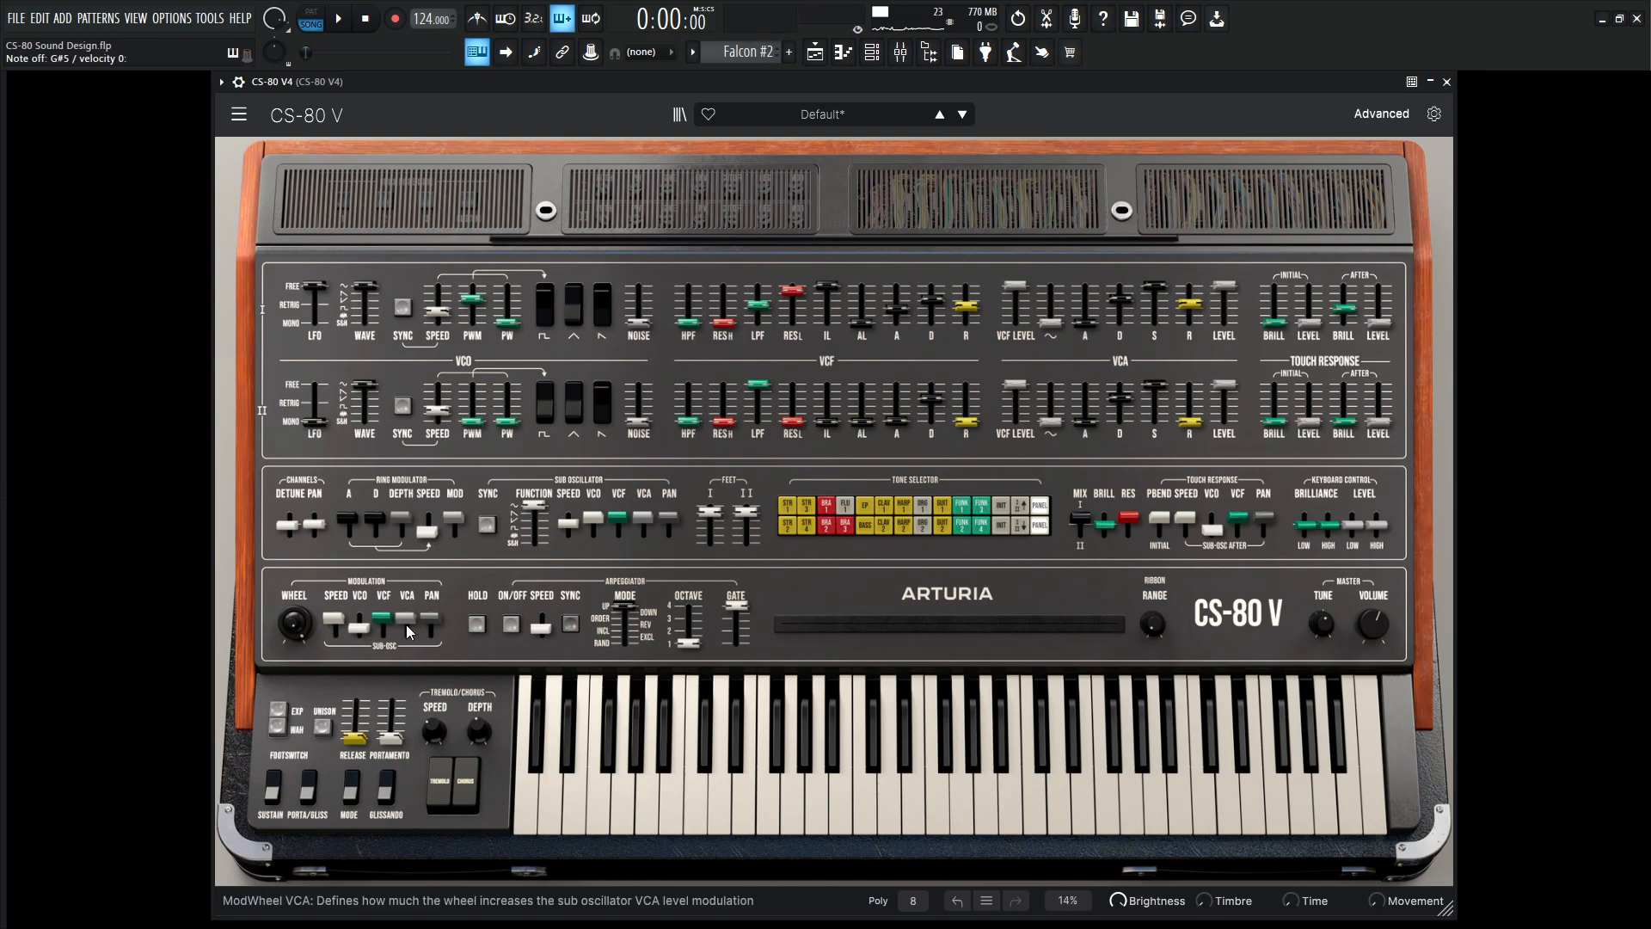
Step: Examine the modulation wheel's VCO and Pan amounts, and audition the patch with the project playing
mouse_move(363, 632)
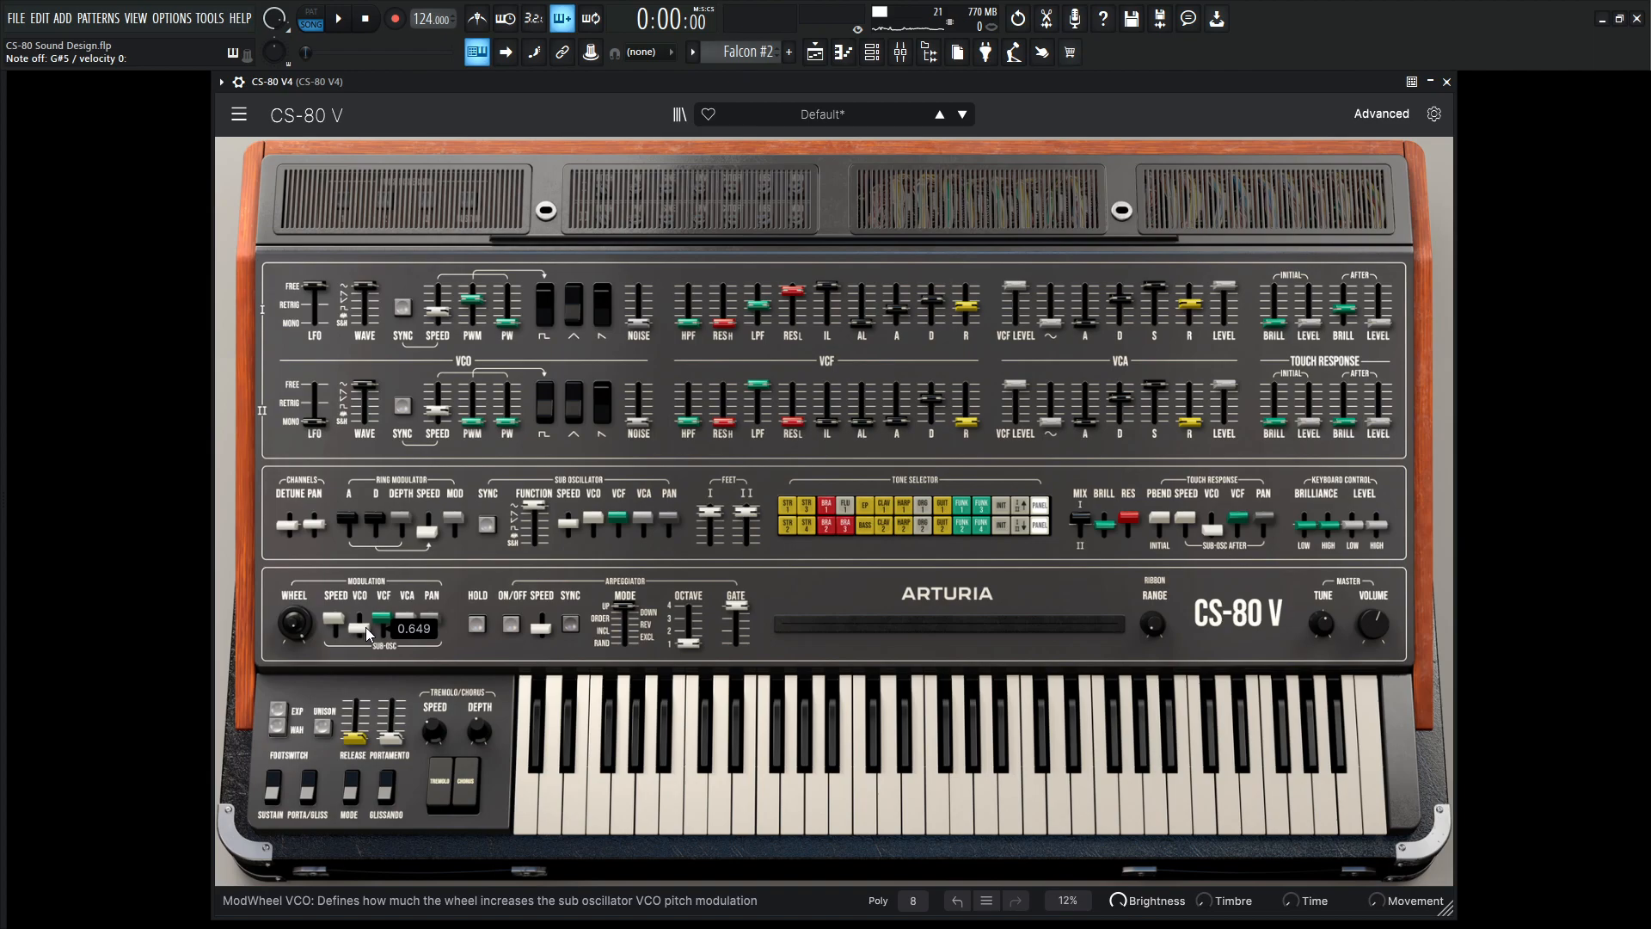
mouse_move(435, 626)
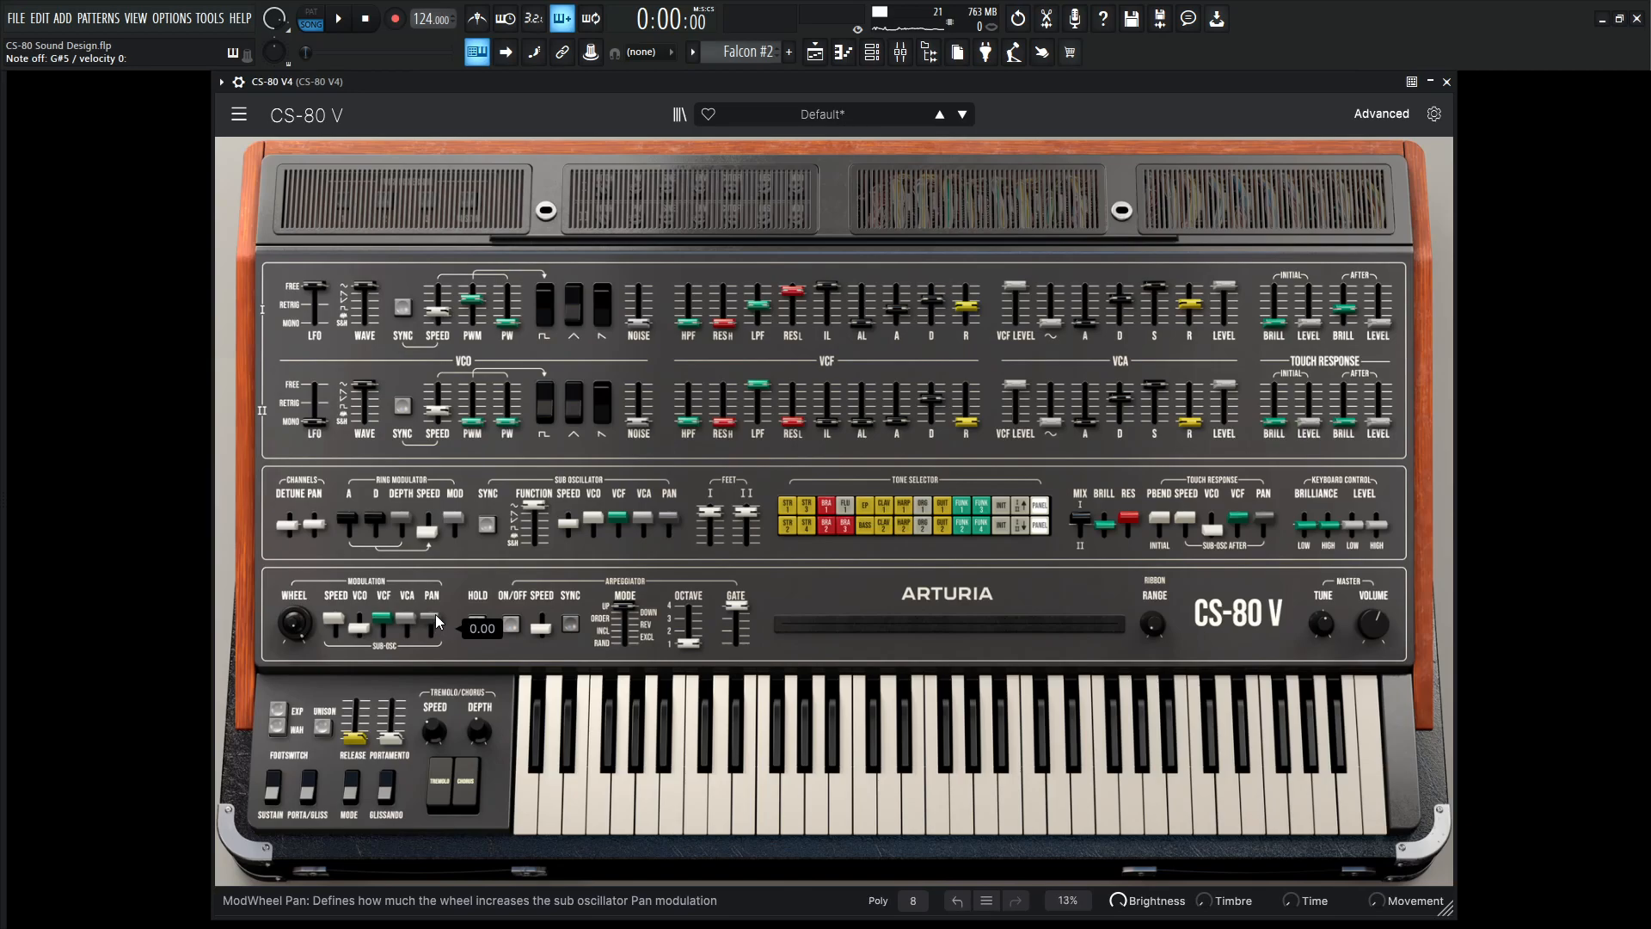
drag(430, 611, 429, 597)
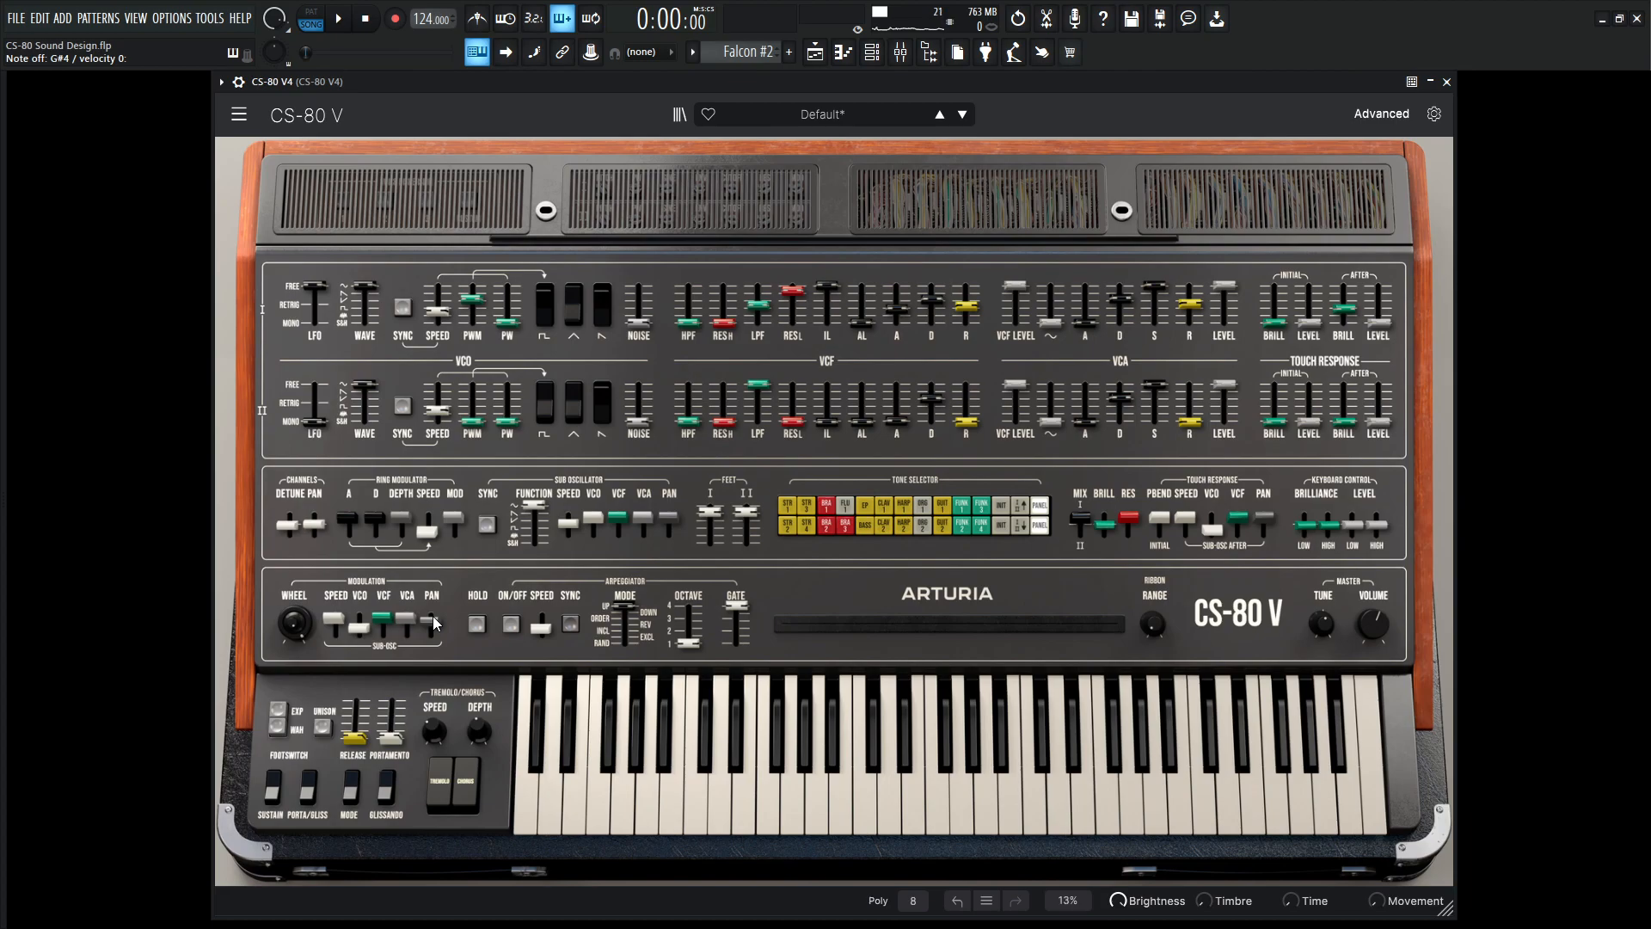
key(space)
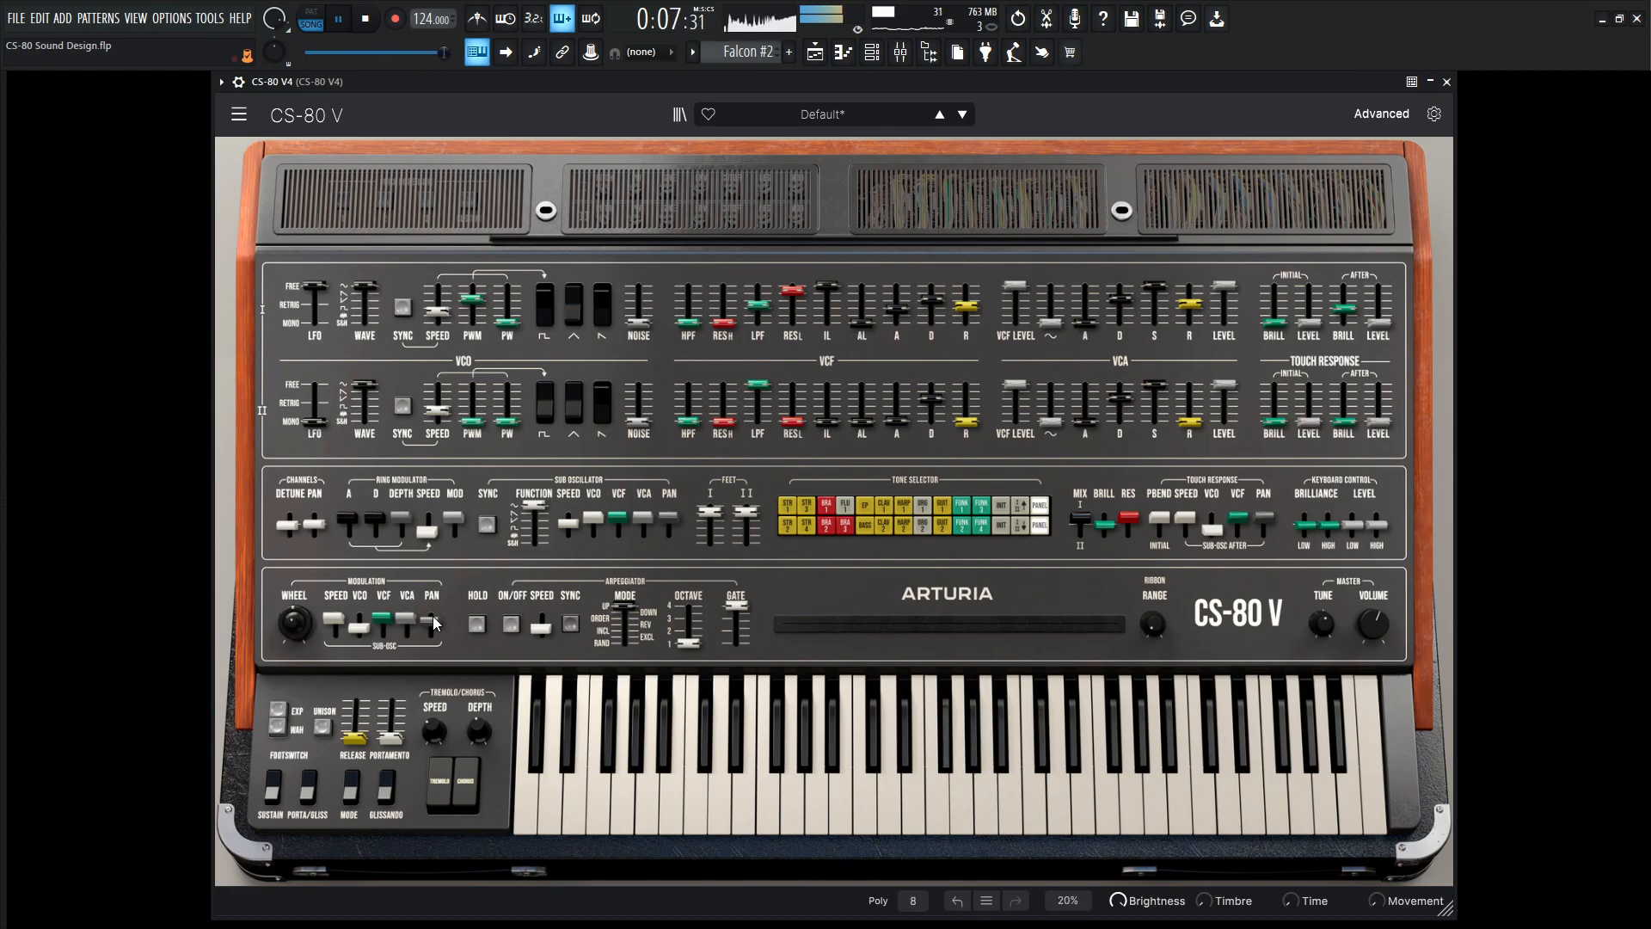
key(space)
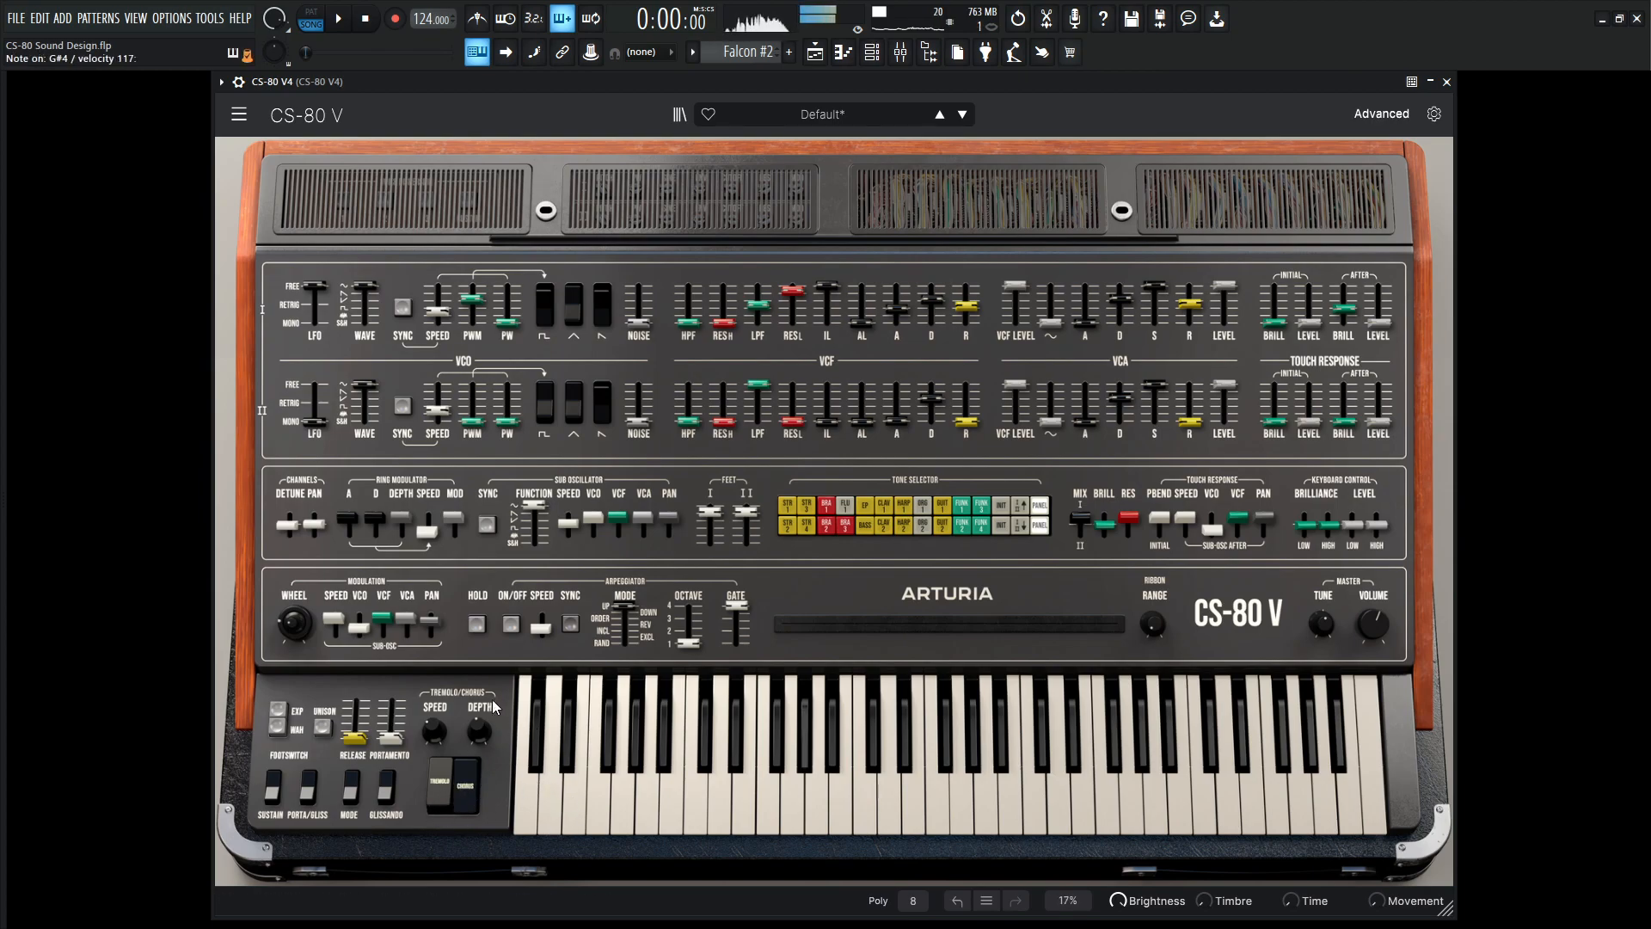
Step: Adjust the chorus speed, set the chorus depth to 0.900, and audition with the project playing
drag(479, 730, 482, 735)
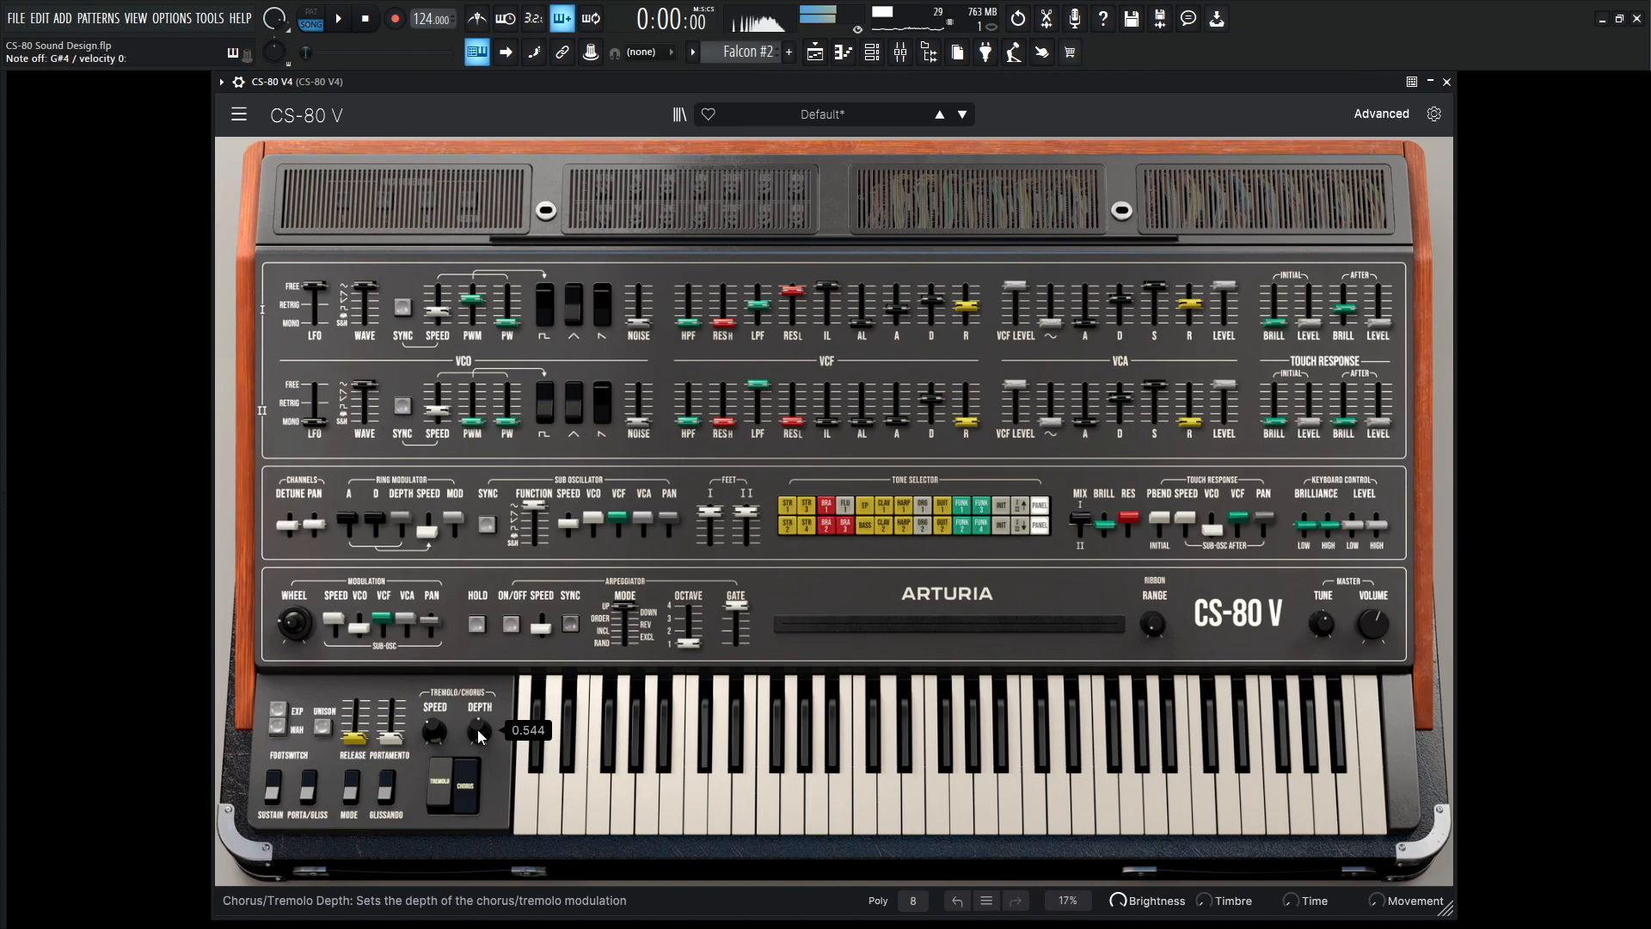
drag(437, 730, 479, 736)
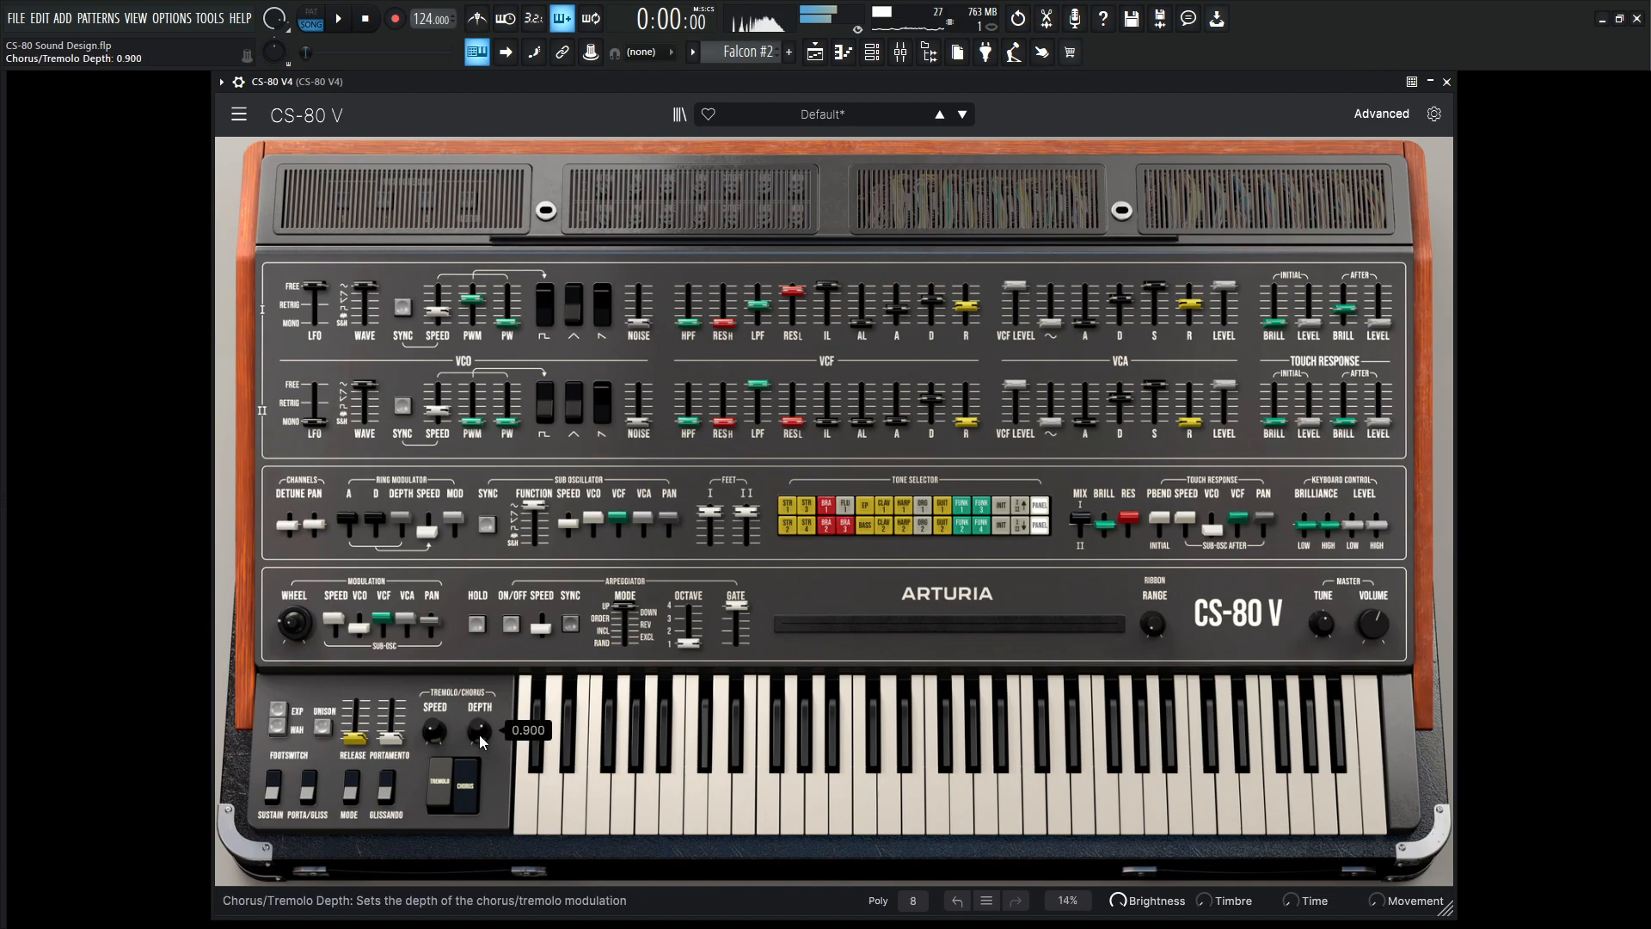
key(space)
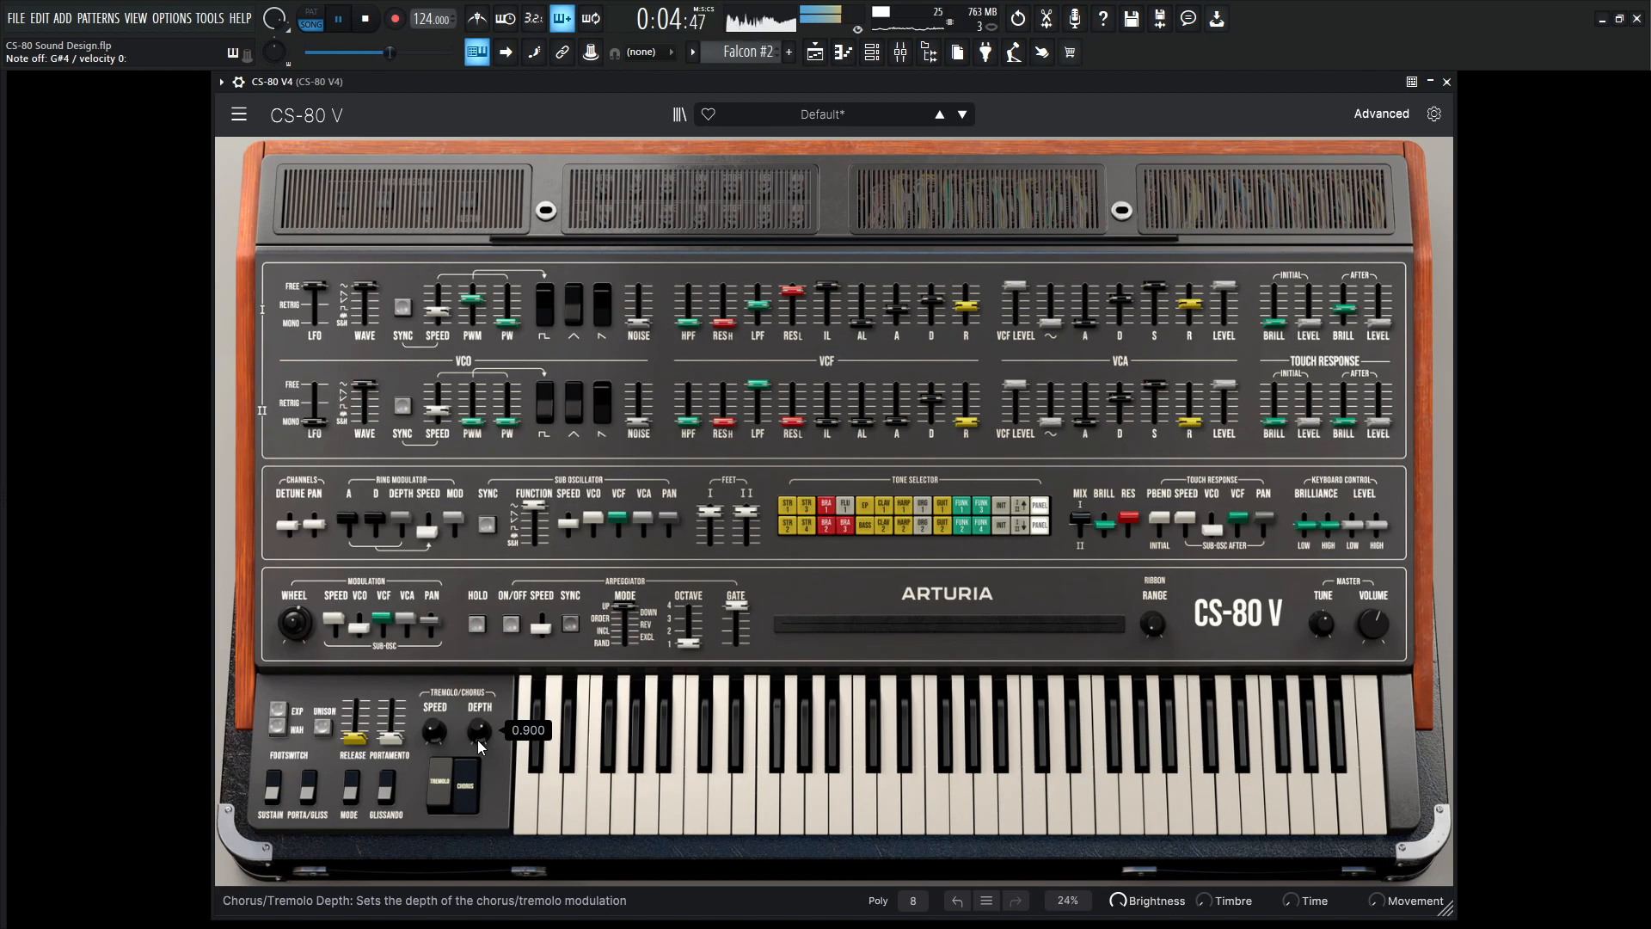
key(space)
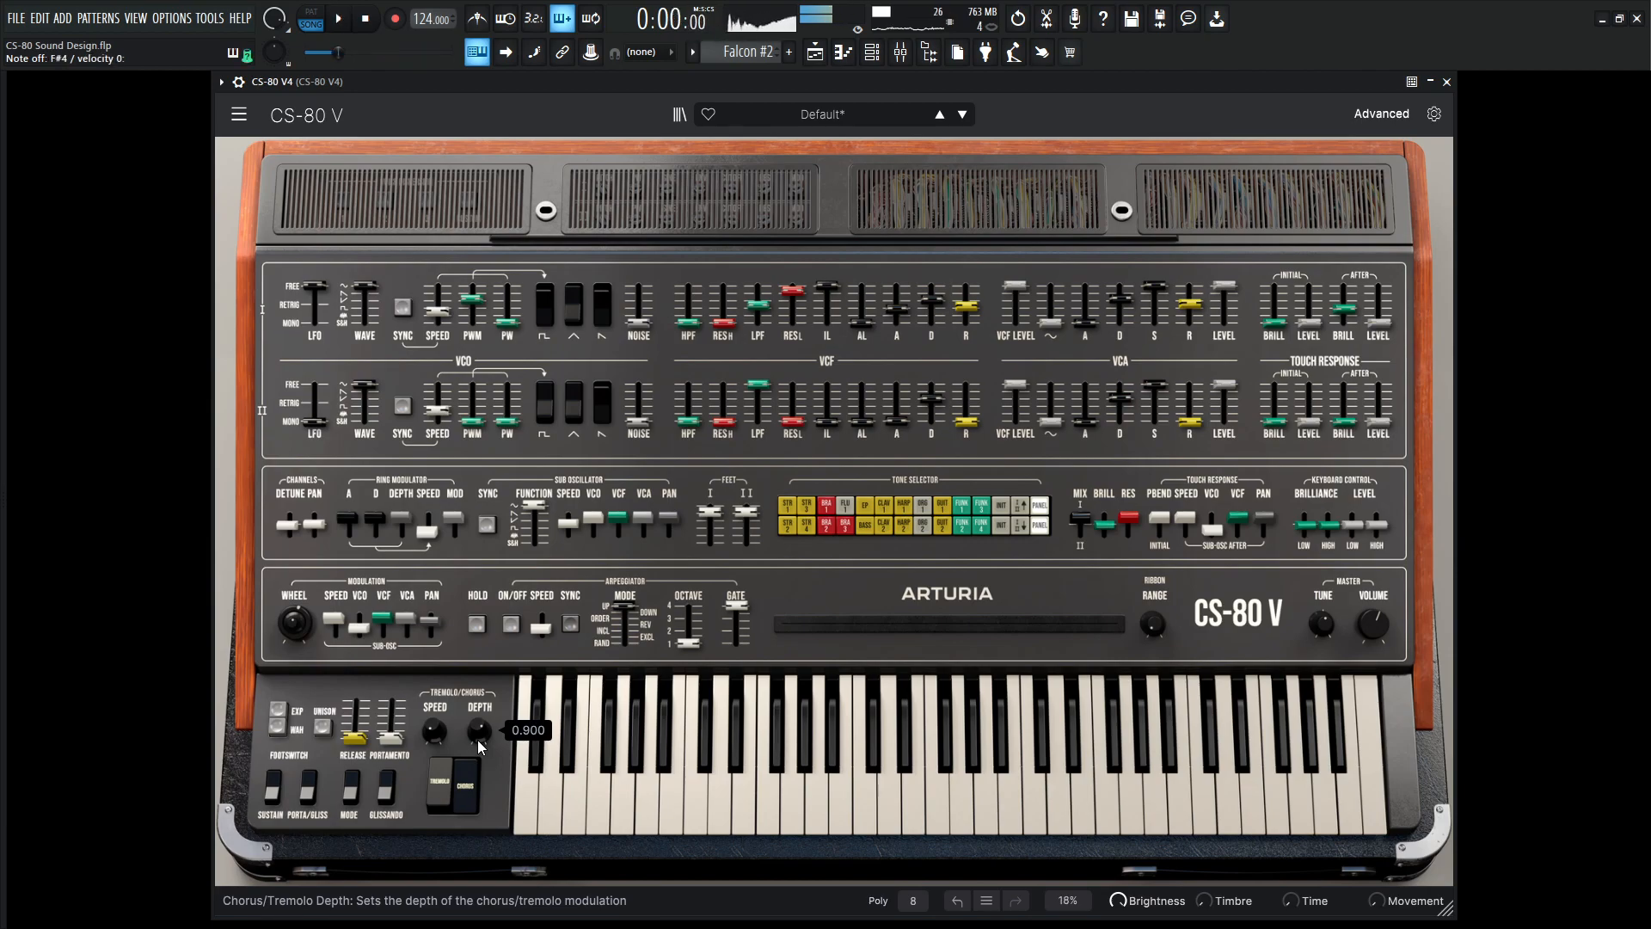
mouse_move(1050, 323)
mouse_down()
mouse_move(1051, 286)
mouse_move(1050, 323)
mouse_up()
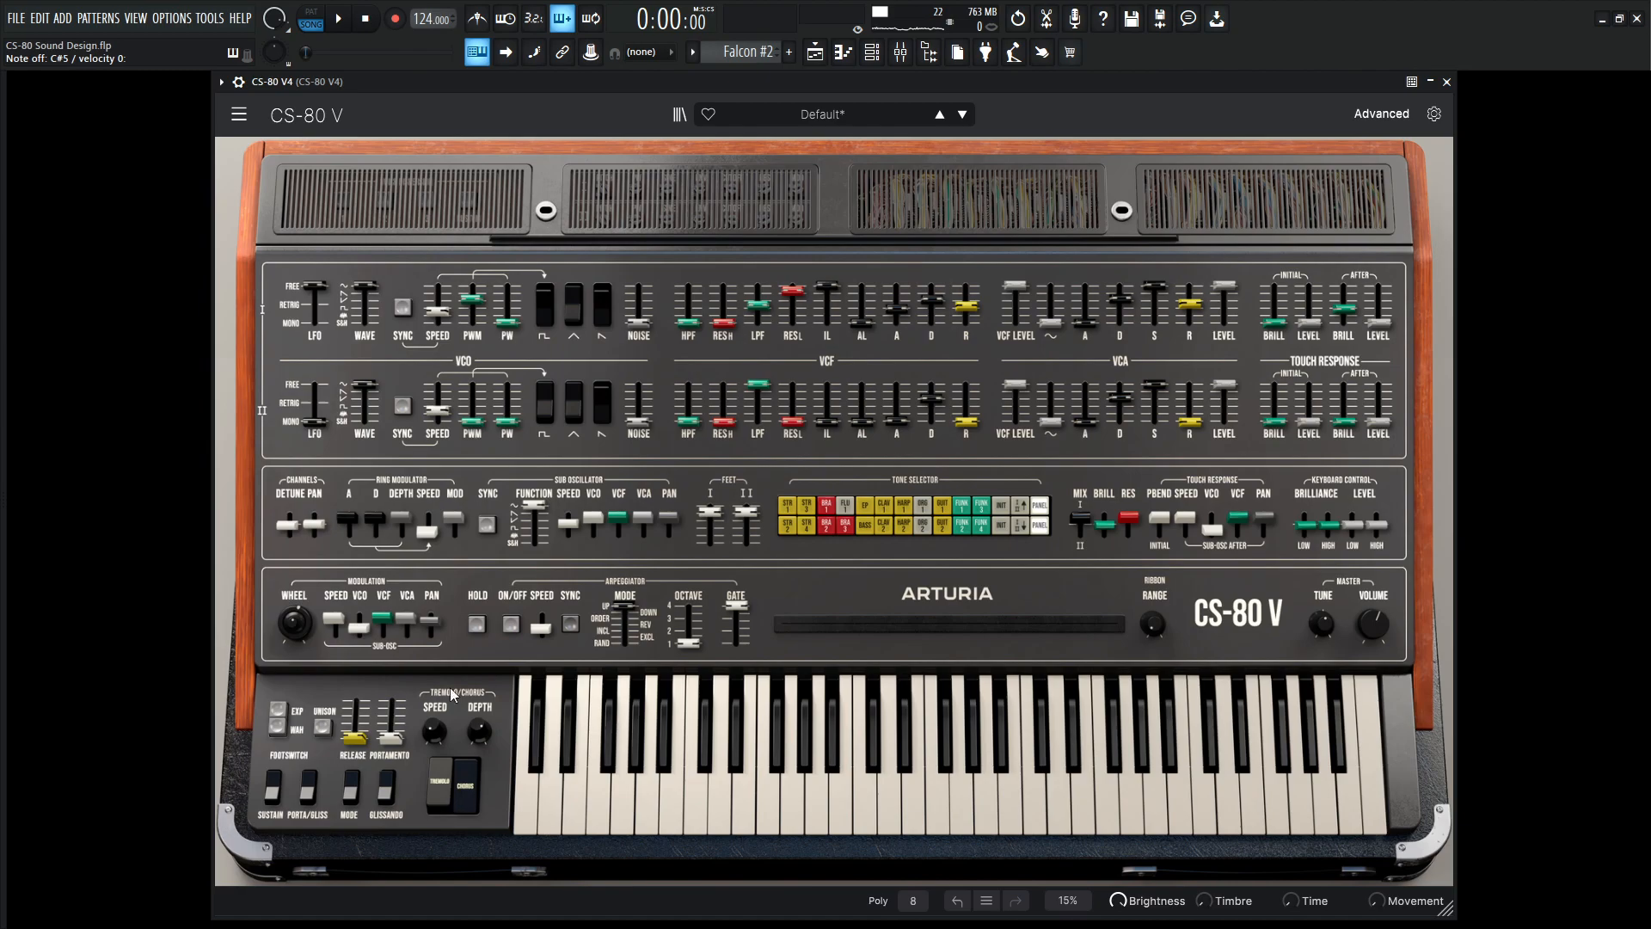
Step: In the effects section, set the Tape Echo time to 1/4 and its dry/wet mix to 30 % while auditioning
click(1381, 114)
click(307, 448)
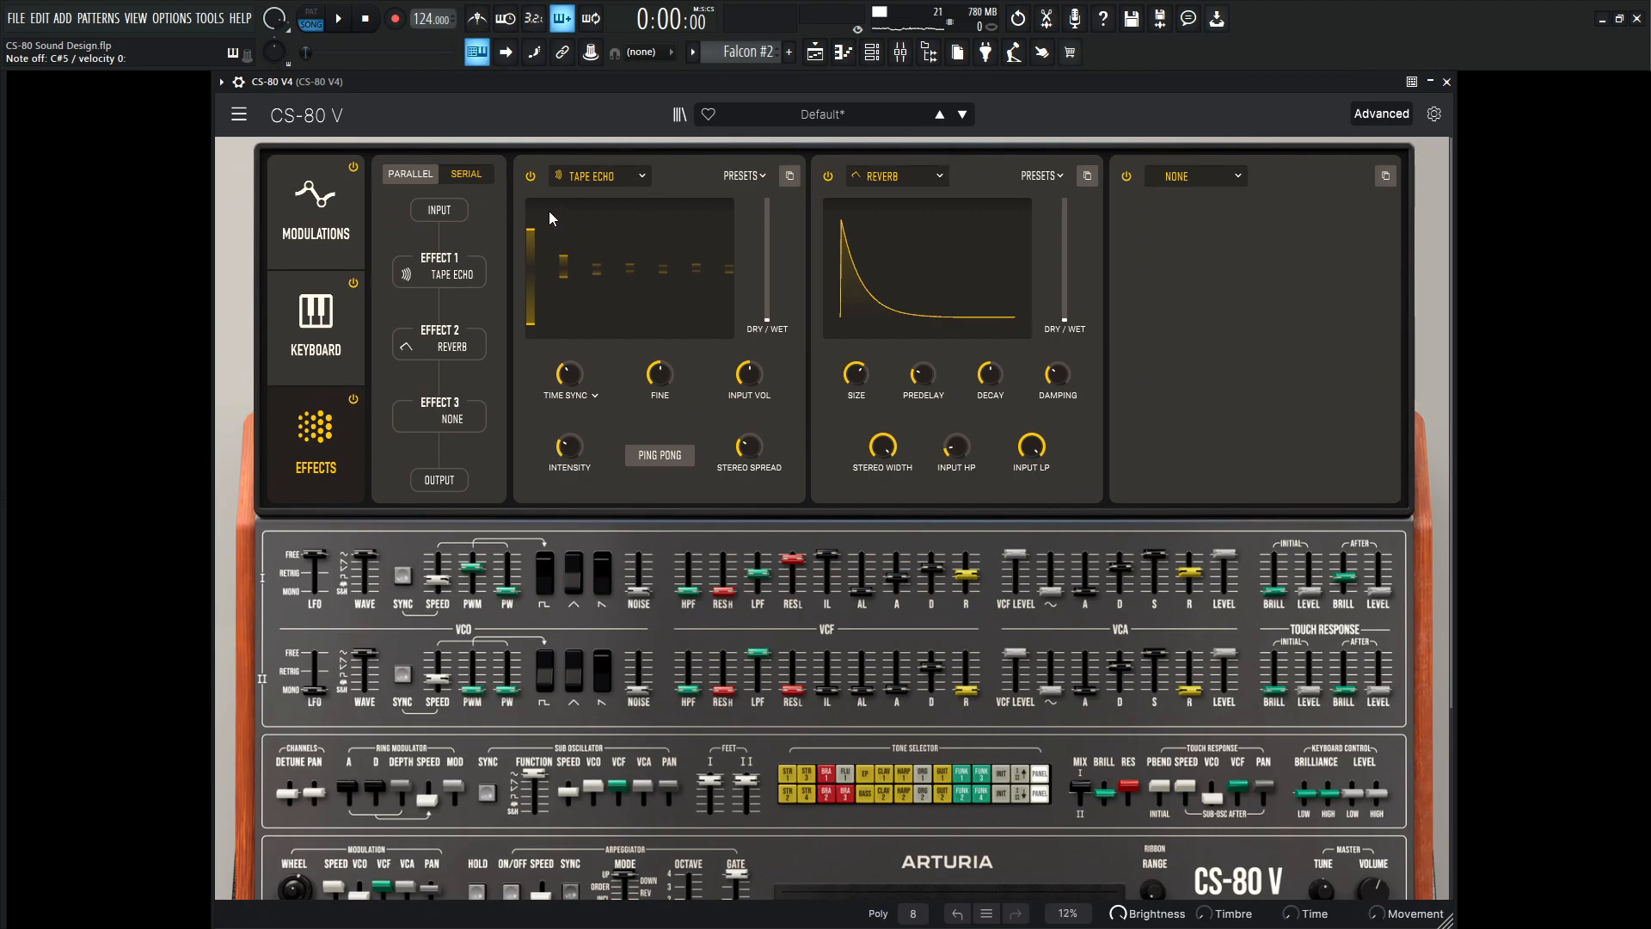
mouse_move(573, 375)
mouse_down()
mouse_move(573, 392)
mouse_move(573, 377)
mouse_up()
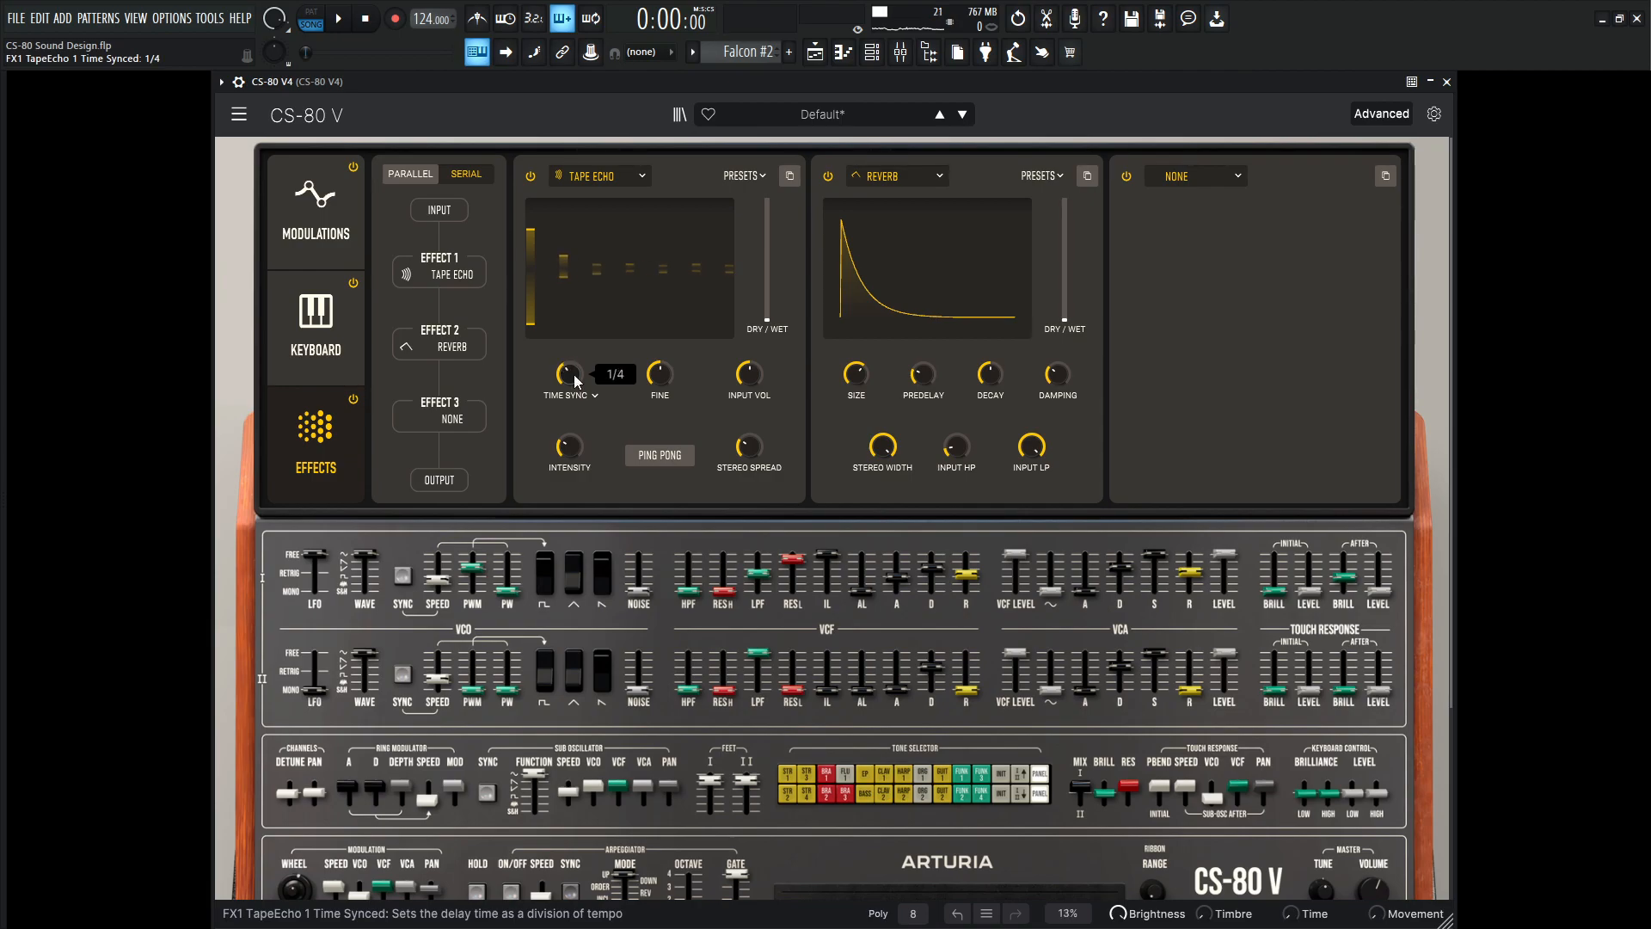
drag(767, 320, 765, 279)
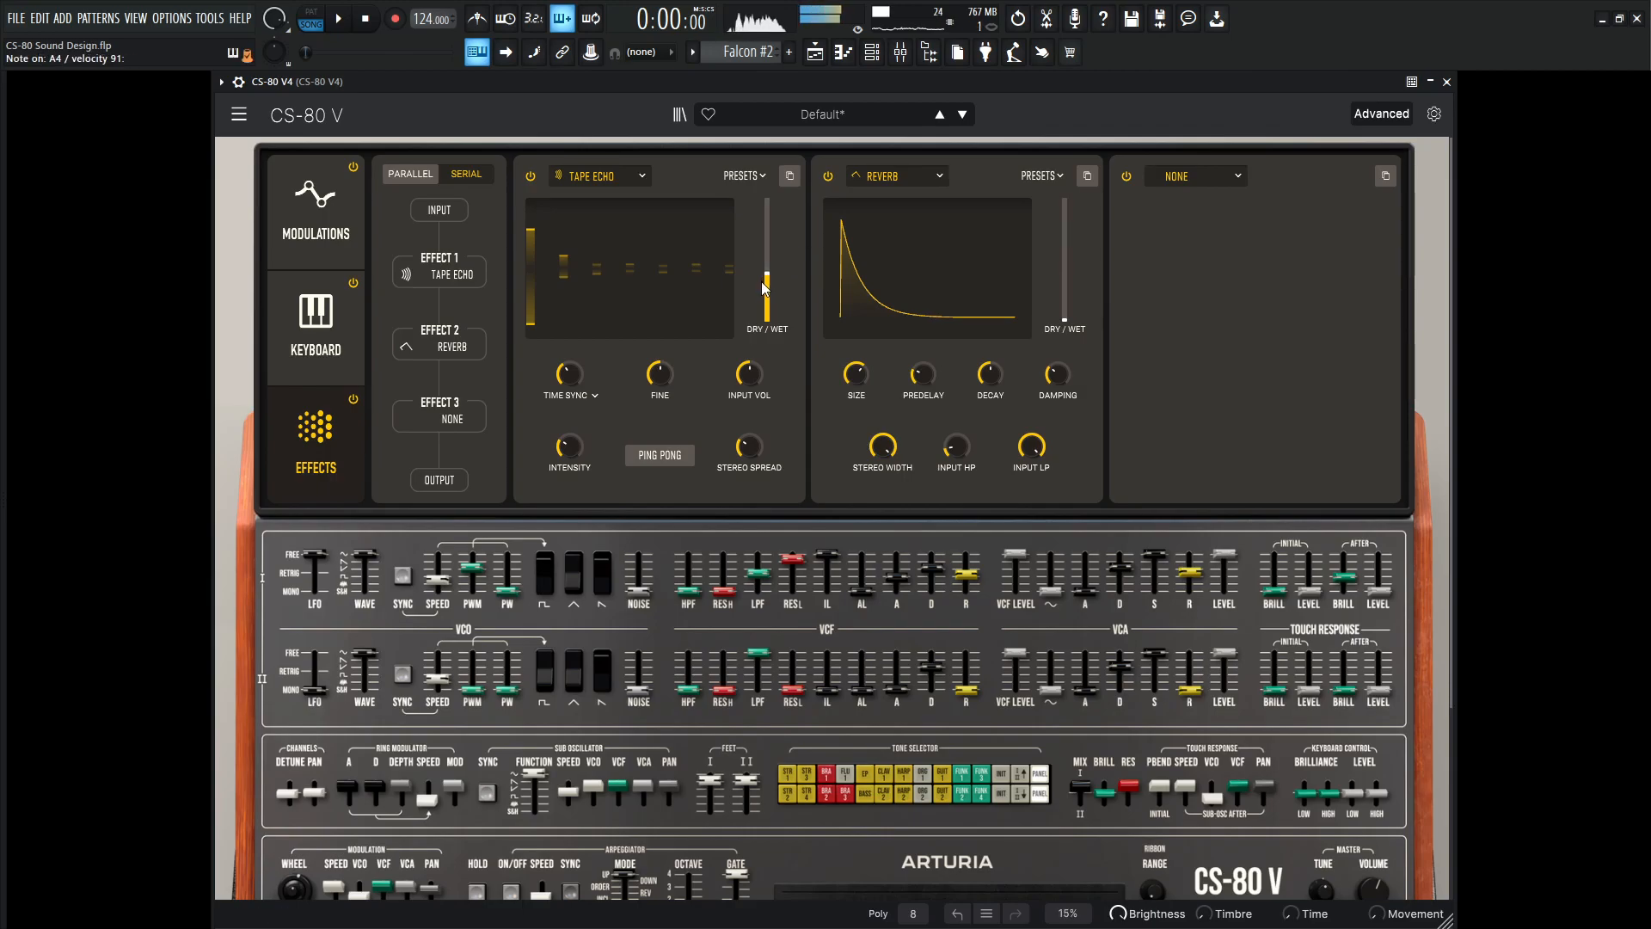
key(space)
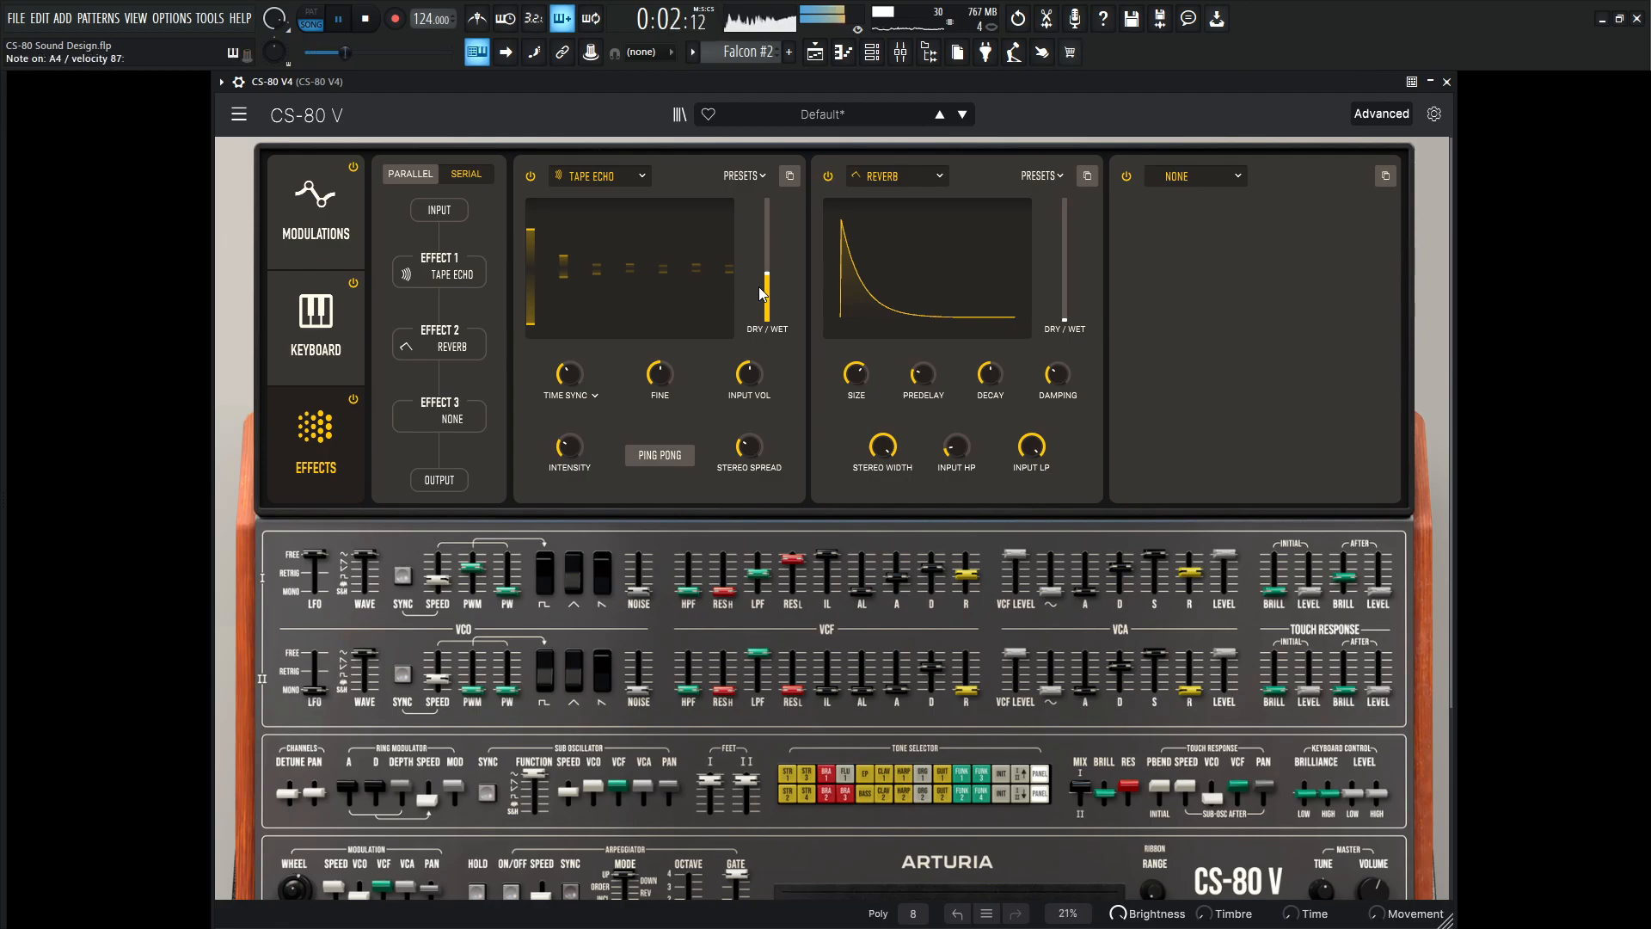
drag(760, 293, 769, 291)
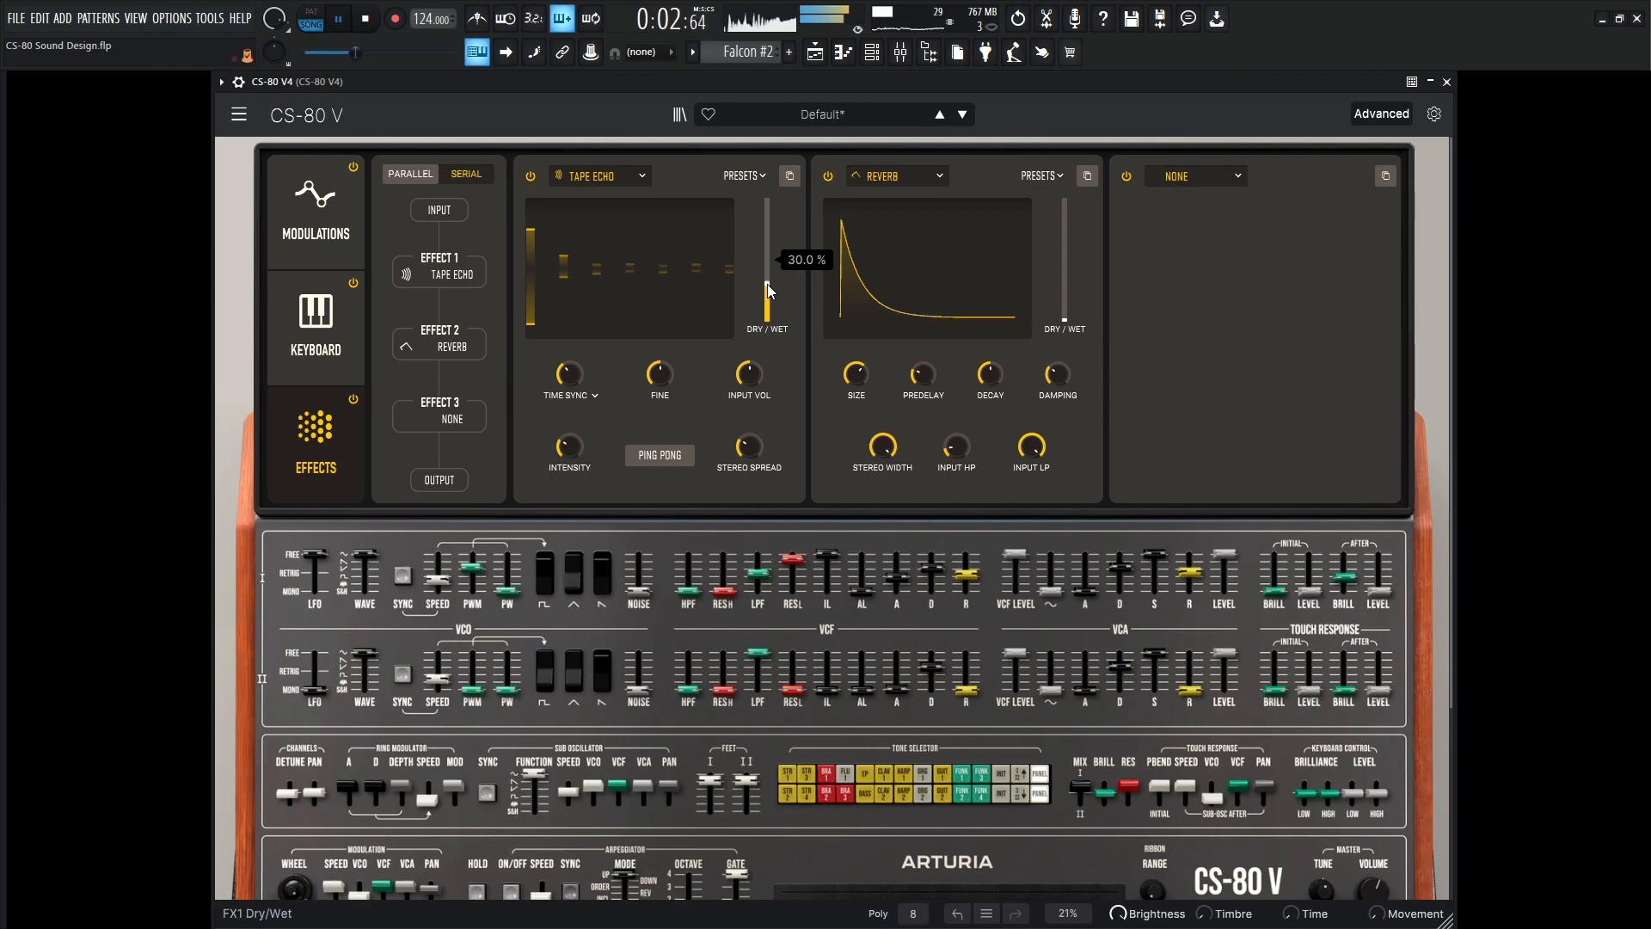
key(space)
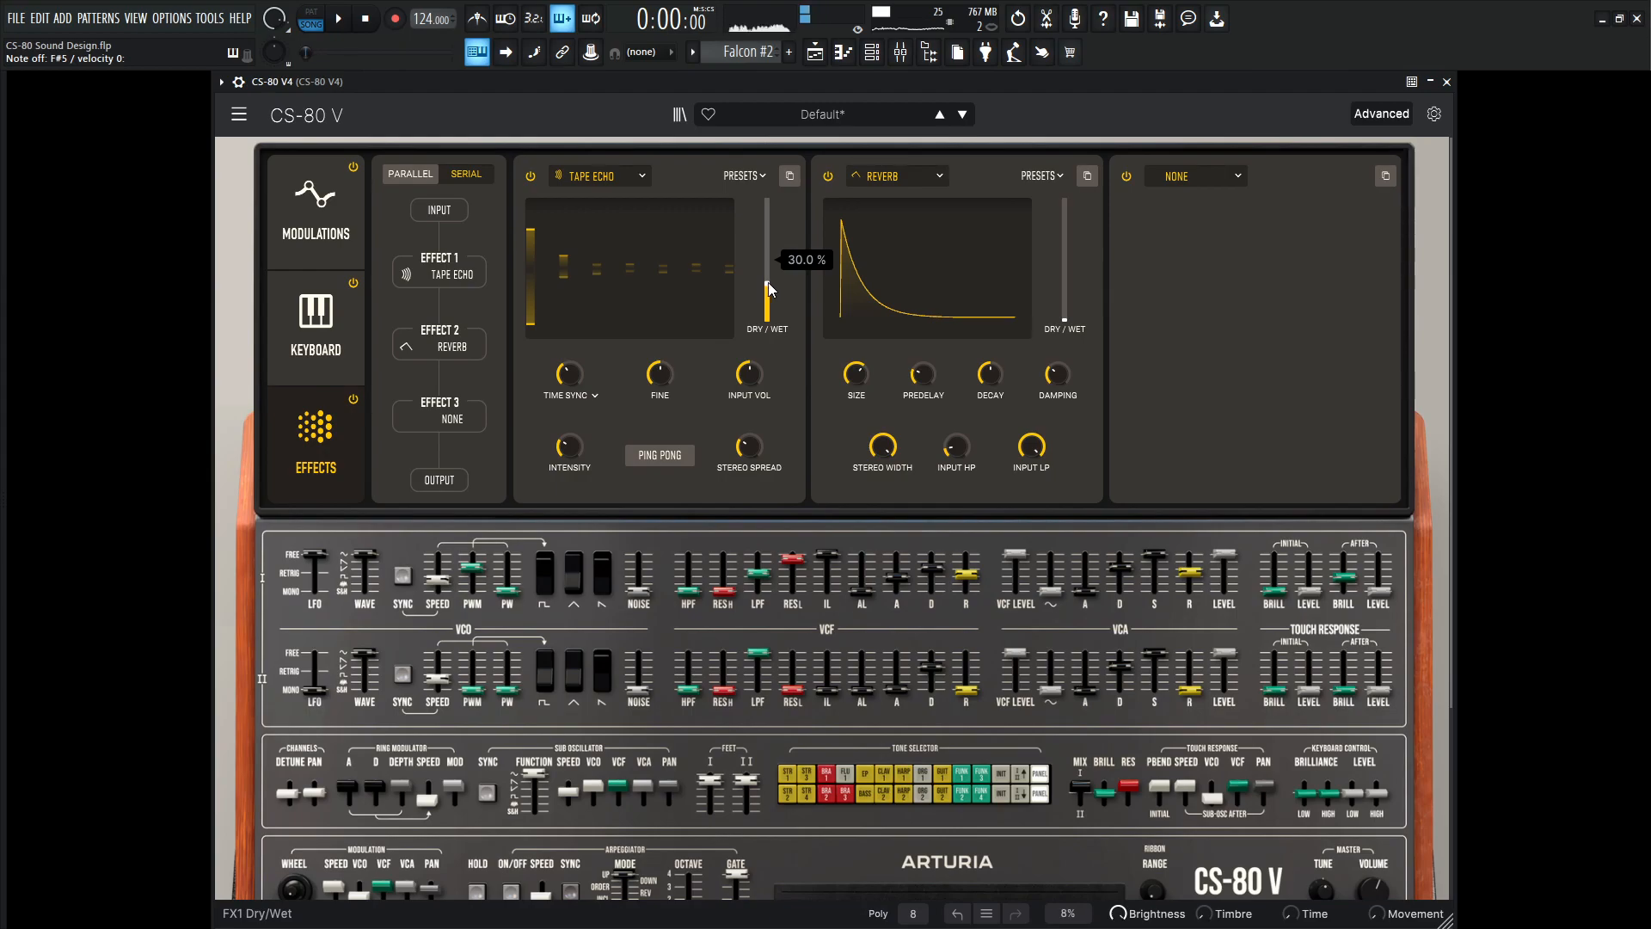
Step: Replace the Reverb in the second effect slot with Chorus JUN-6
click(894, 177)
click(844, 460)
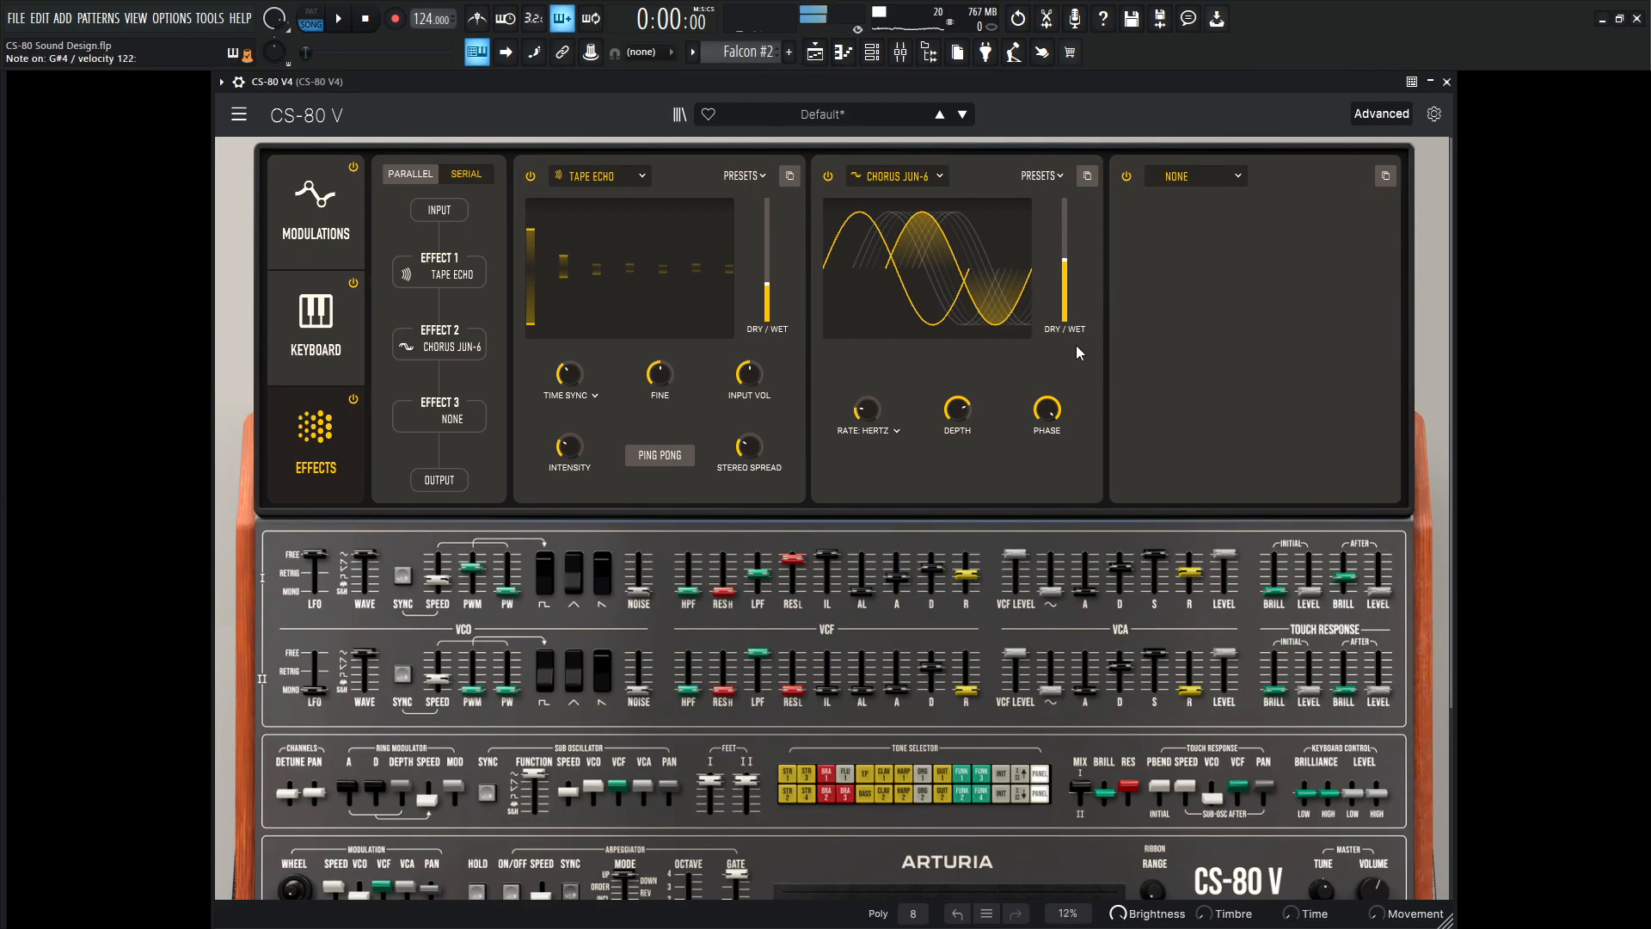
Step: Lower the dry/wet mix of the Chorus JUN-6 in the second effect slot
click(1065, 300)
mouse_move(1065, 299)
mouse_down()
mouse_move(1066, 236)
mouse_move(1065, 299)
mouse_up()
click(1065, 300)
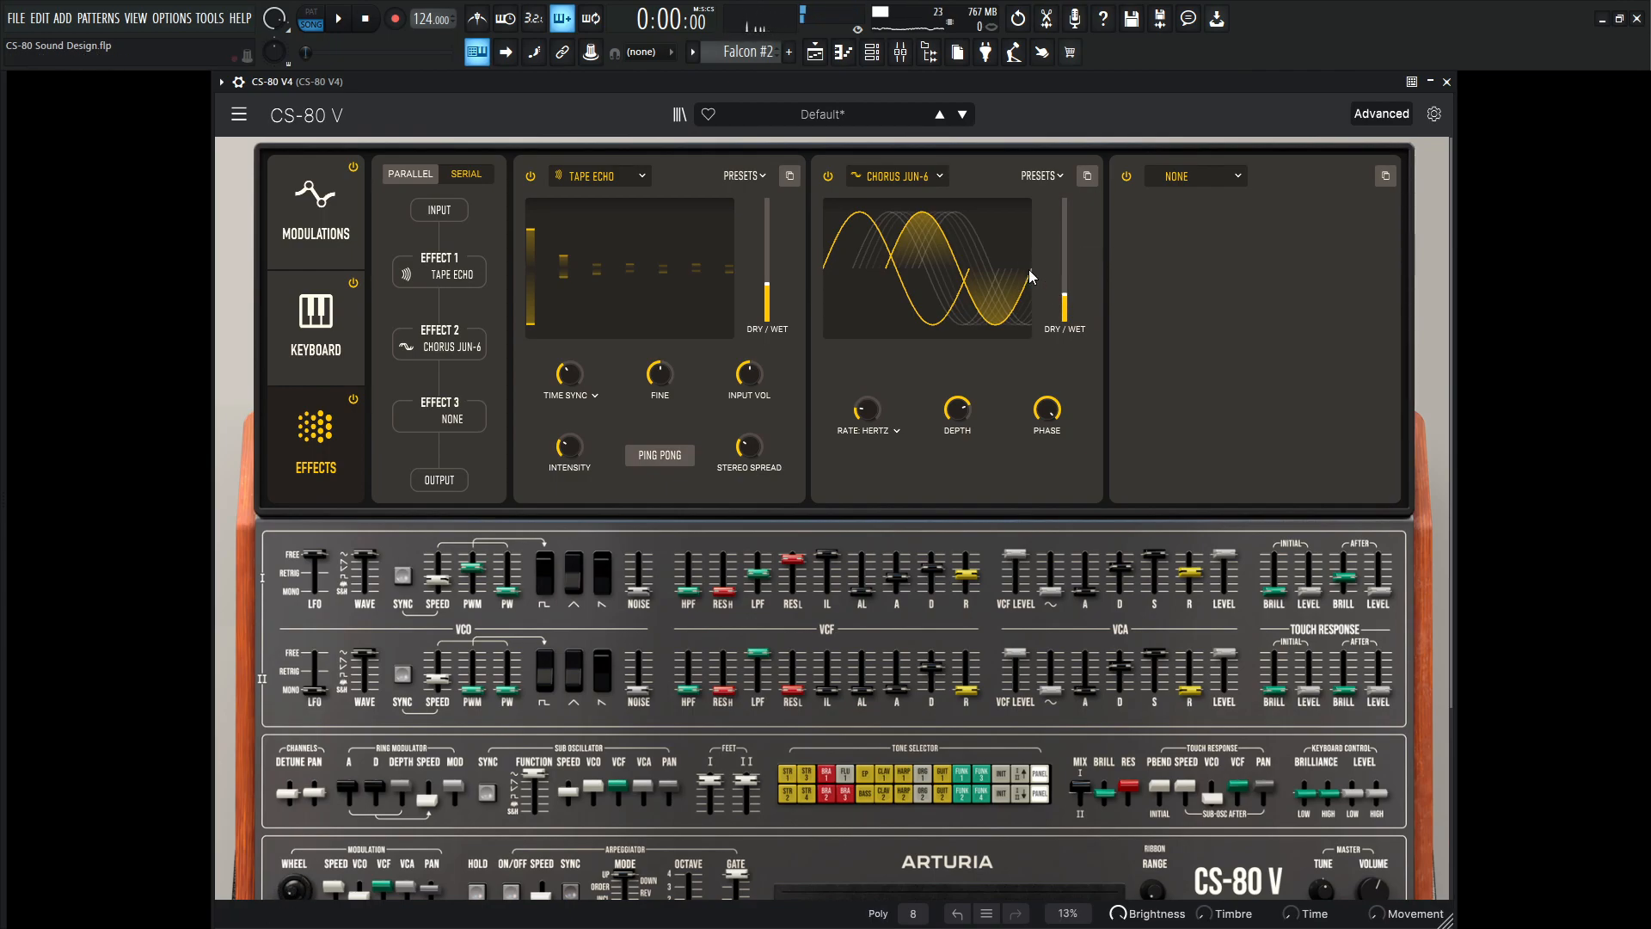
Step: Add a Reverb in the third effect slot, then reduce its dry/wet mix and input low-pass and widen its stereo width
click(1186, 179)
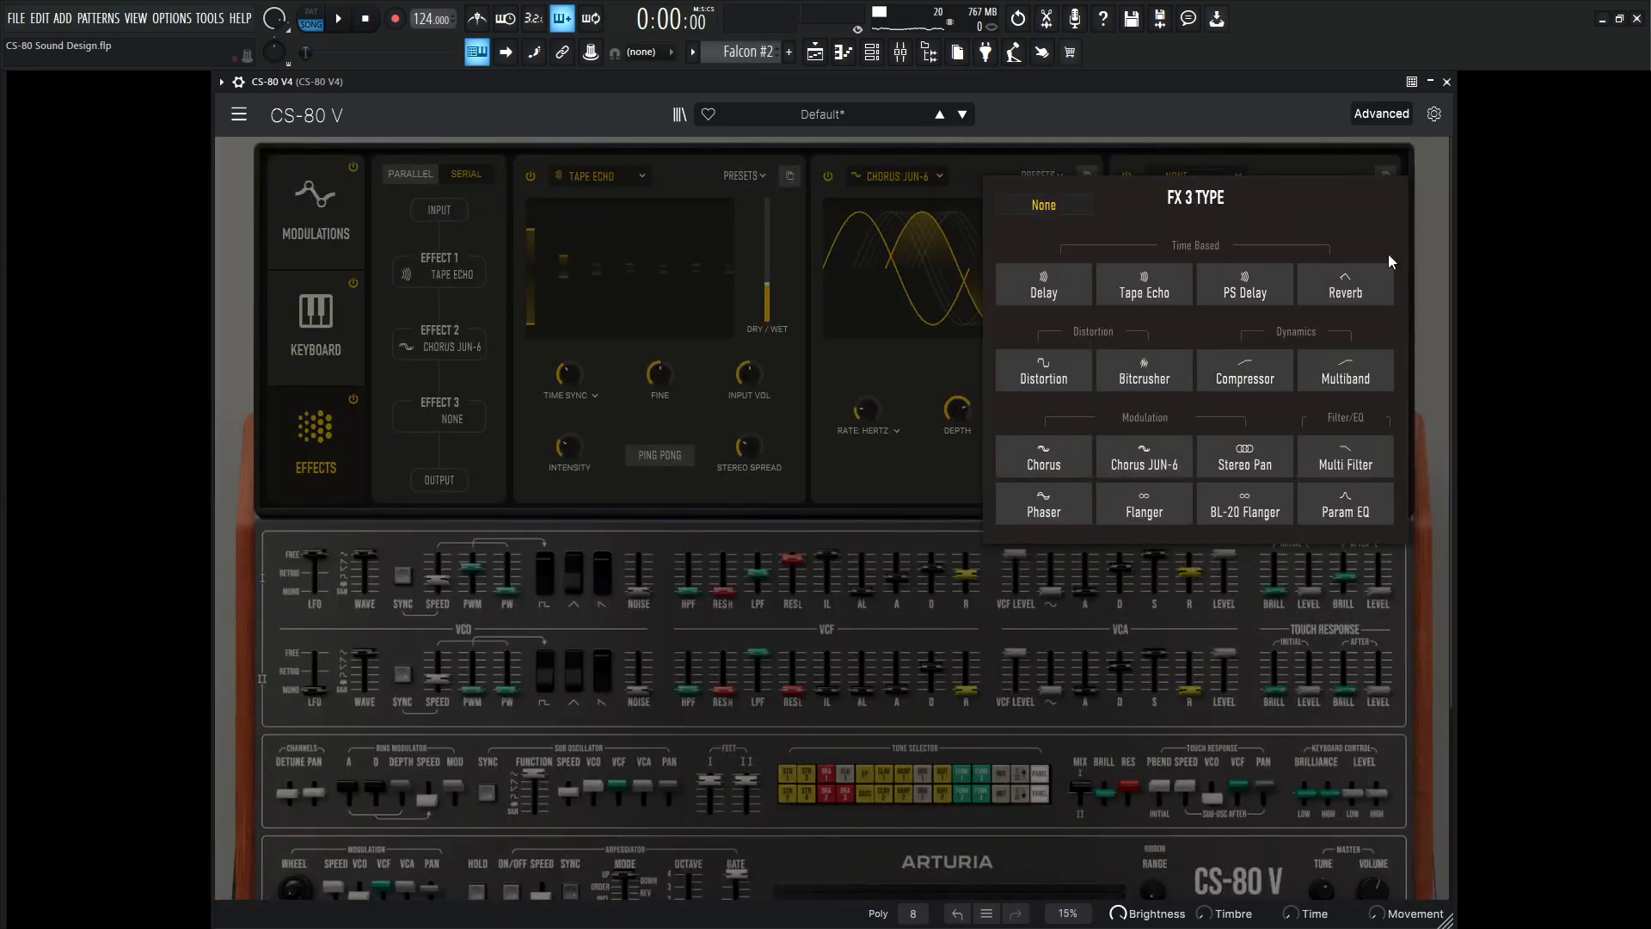
click(1344, 286)
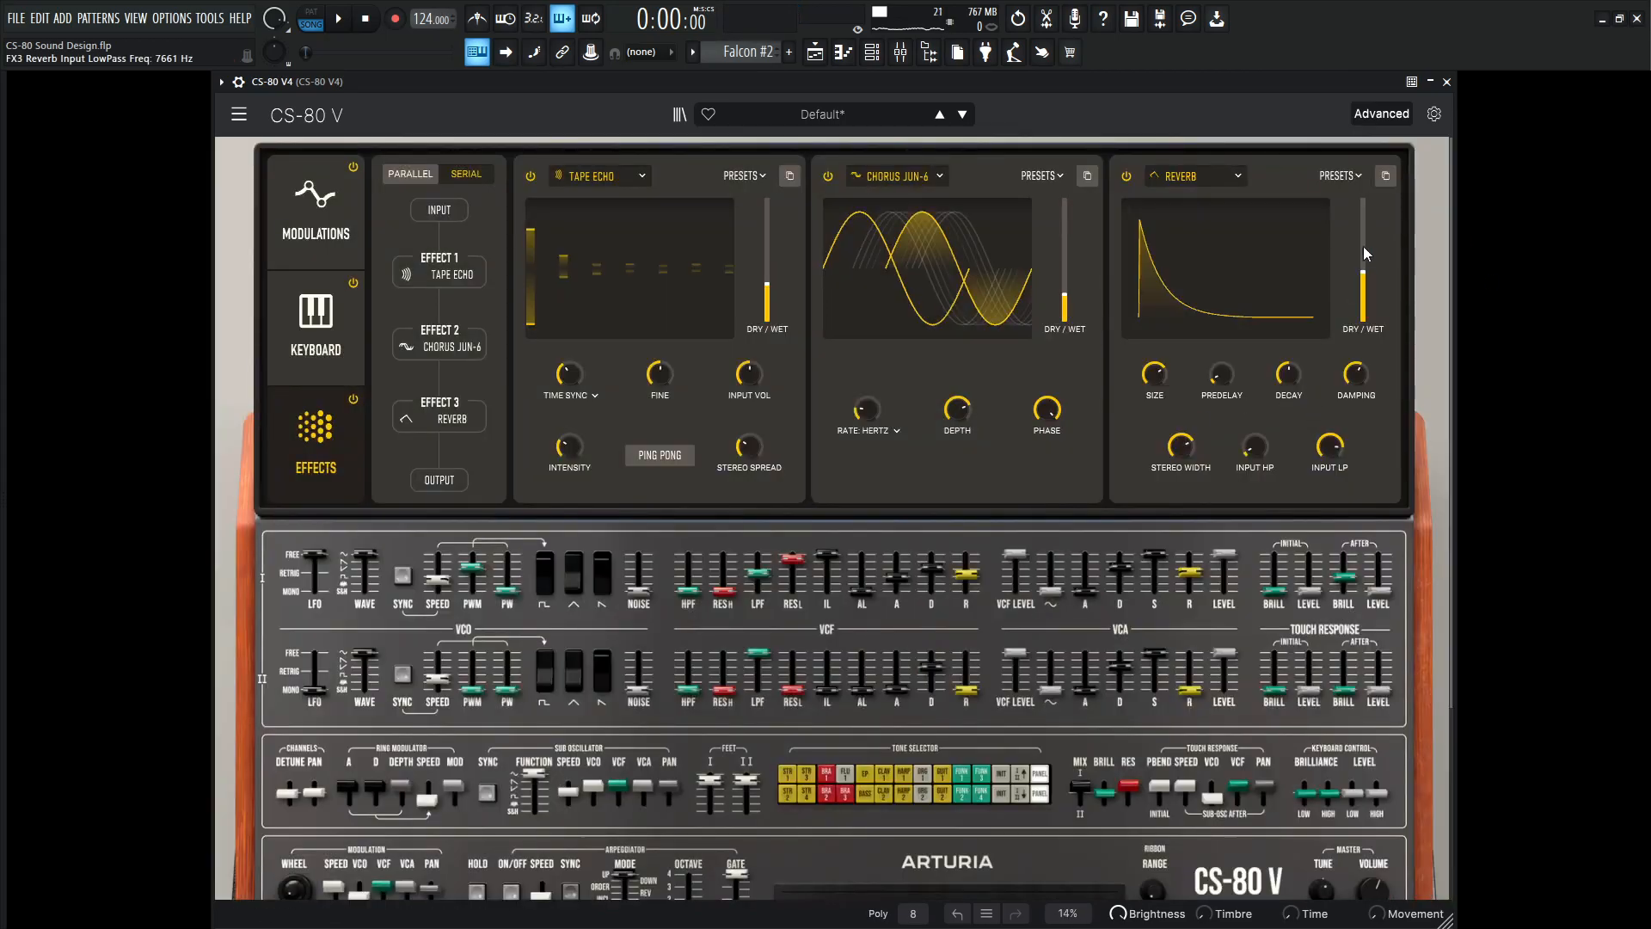
drag(1362, 274, 1363, 283)
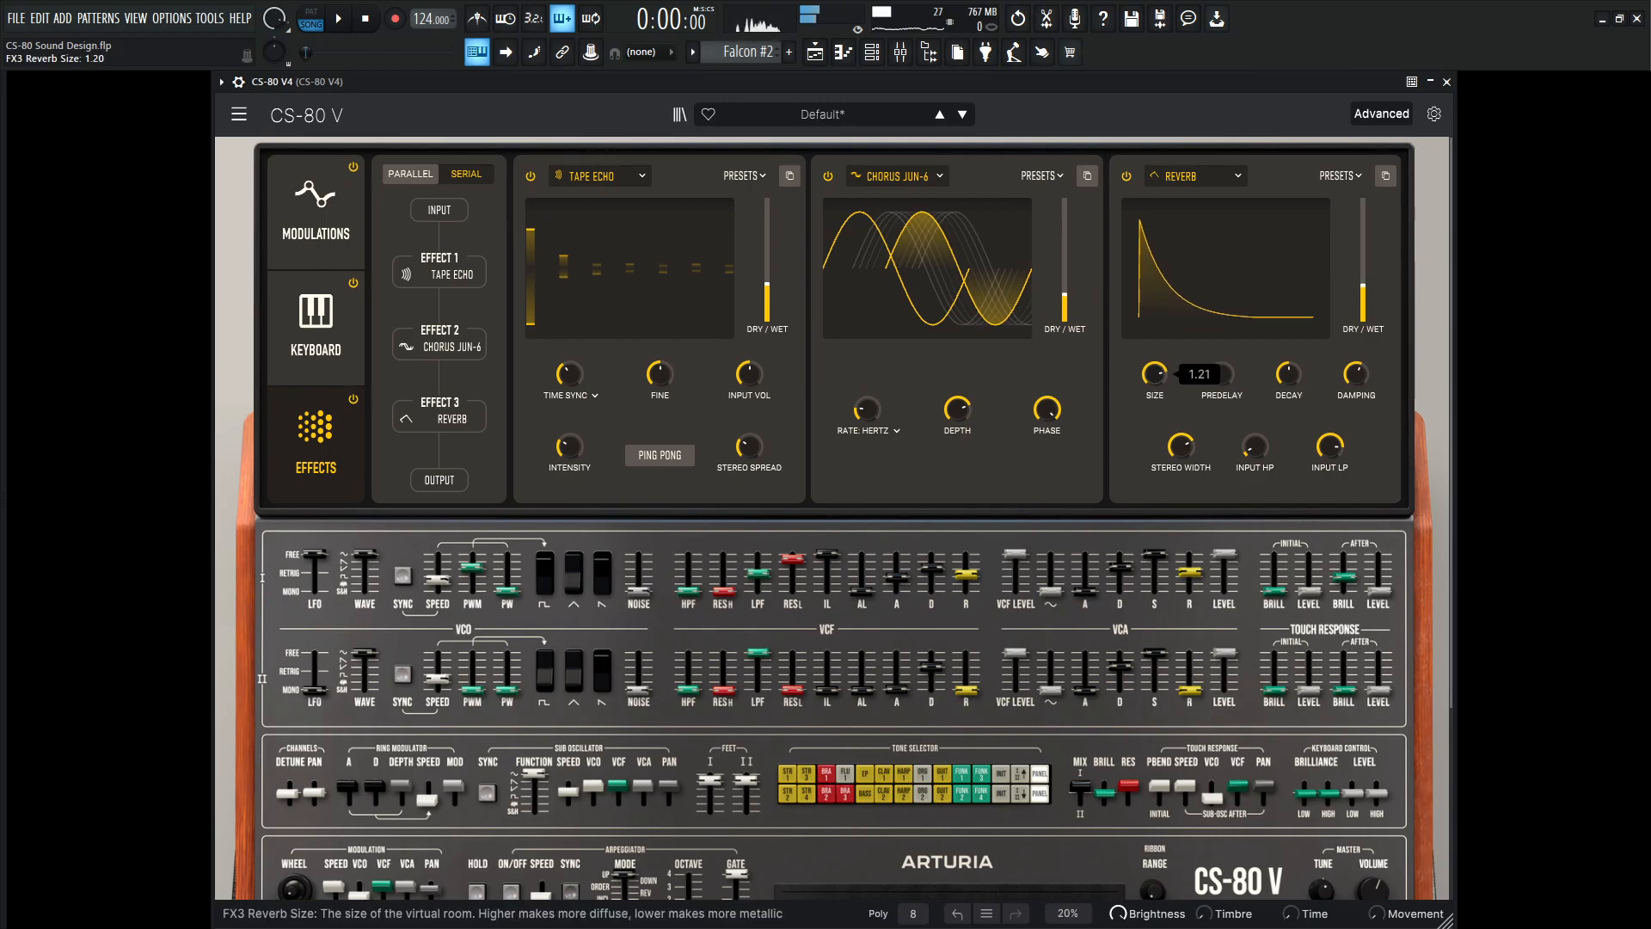
drag(1331, 451, 1330, 469)
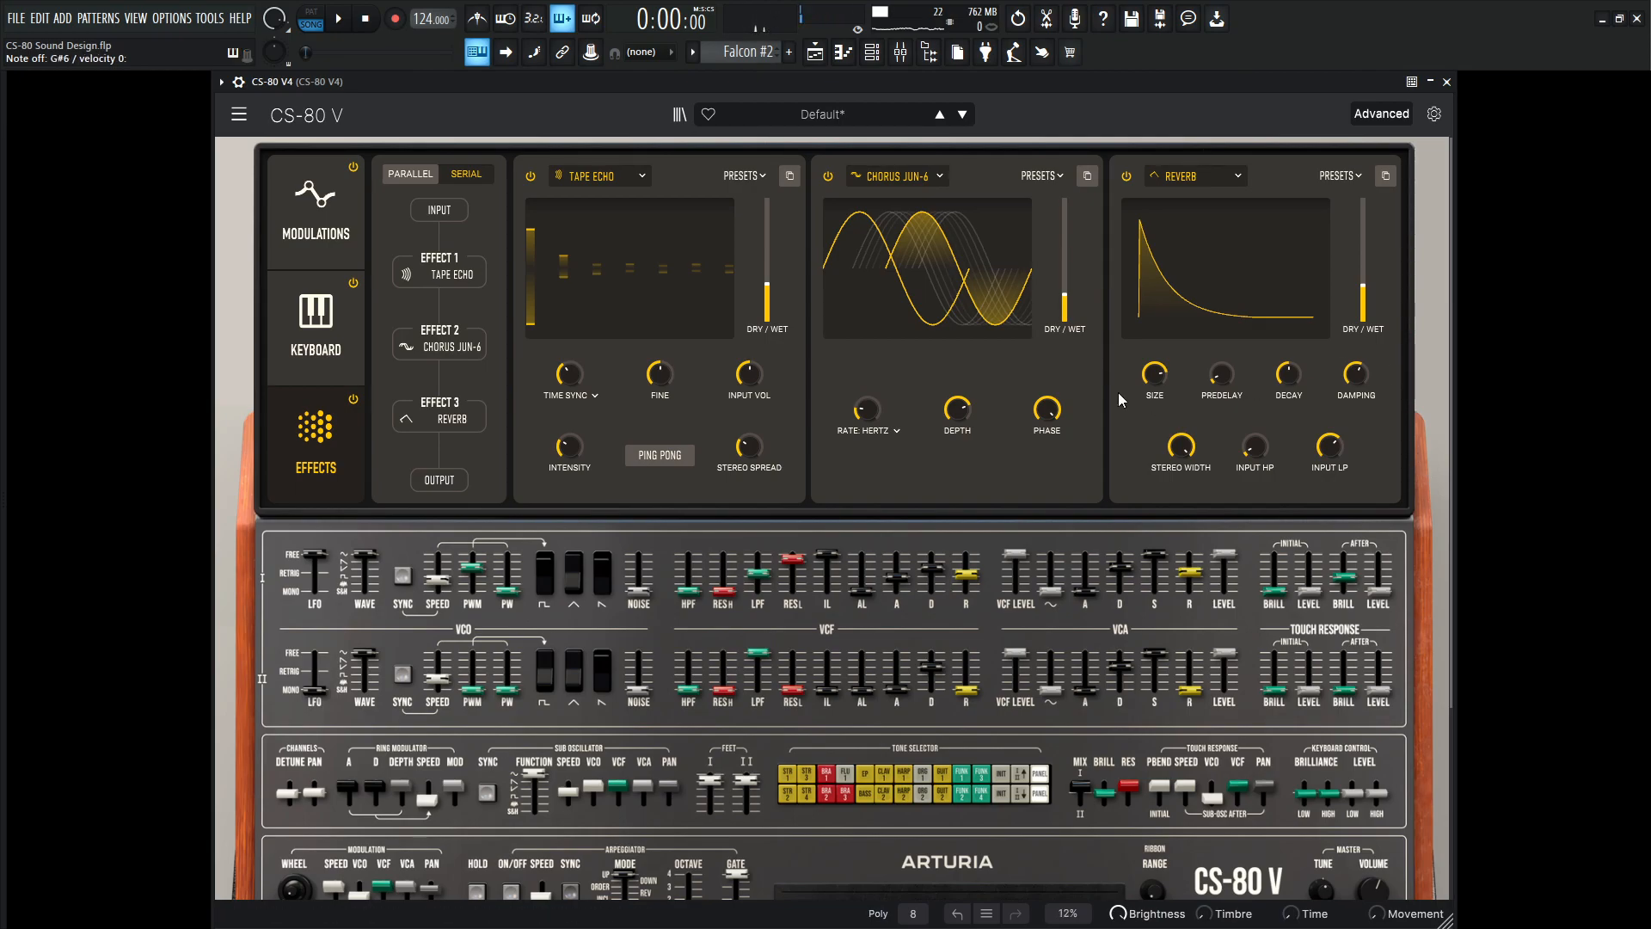
Step: In the keyboard section, assign Reverb 3 D/W to the modulation wheel's first destination with an amount of 0.071
click(325, 227)
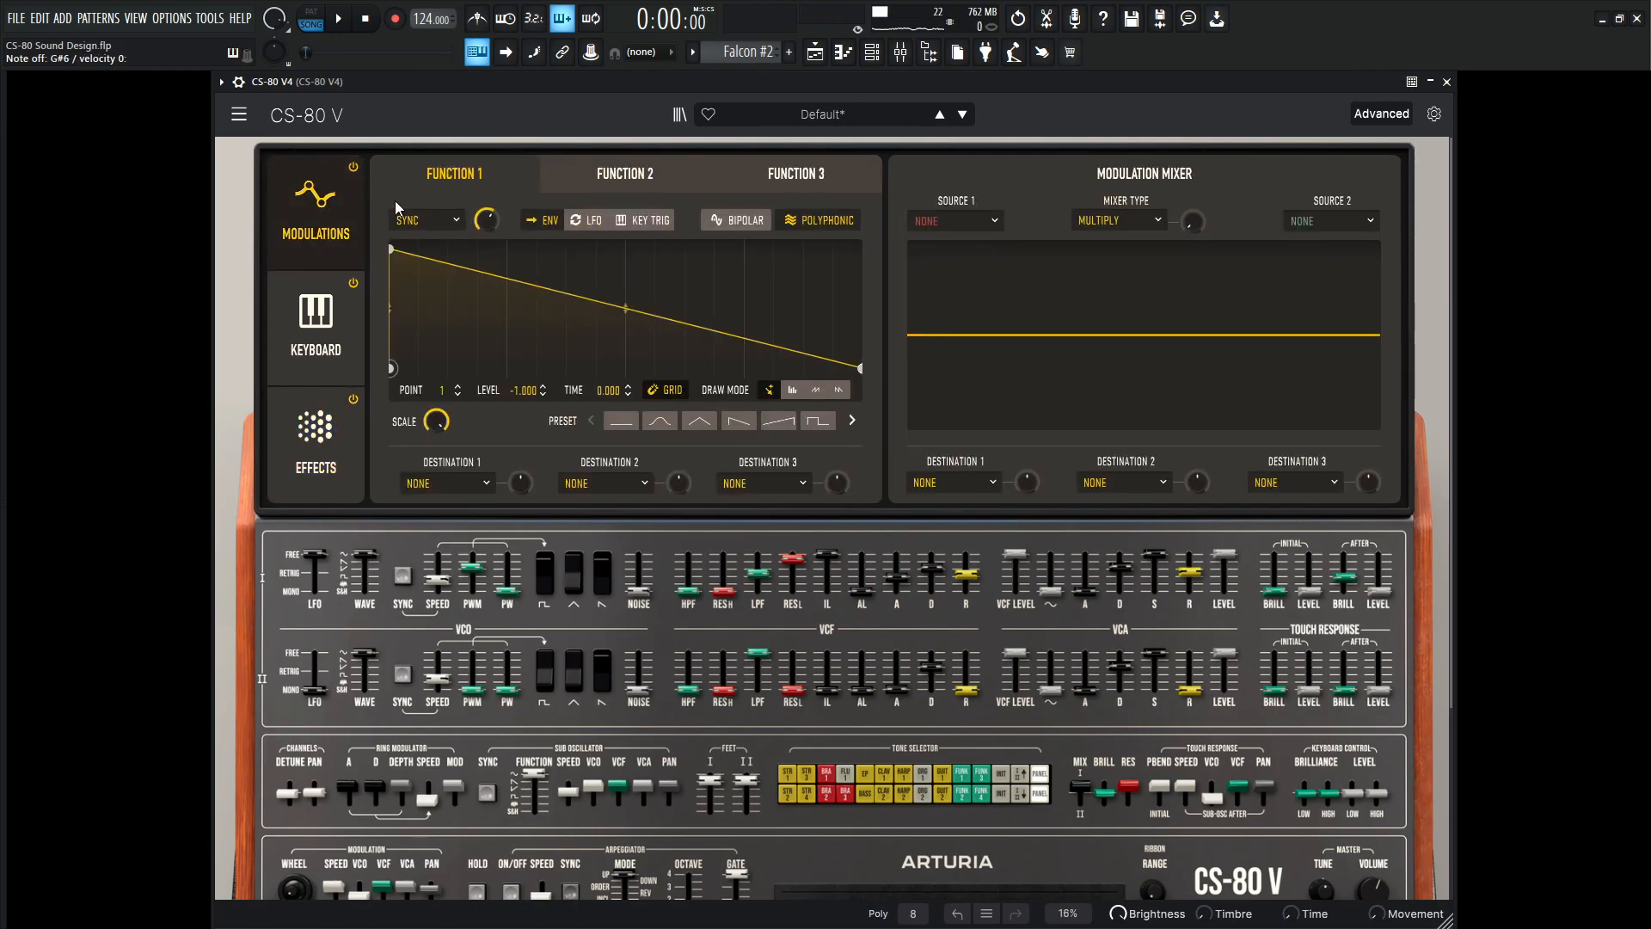
click(326, 325)
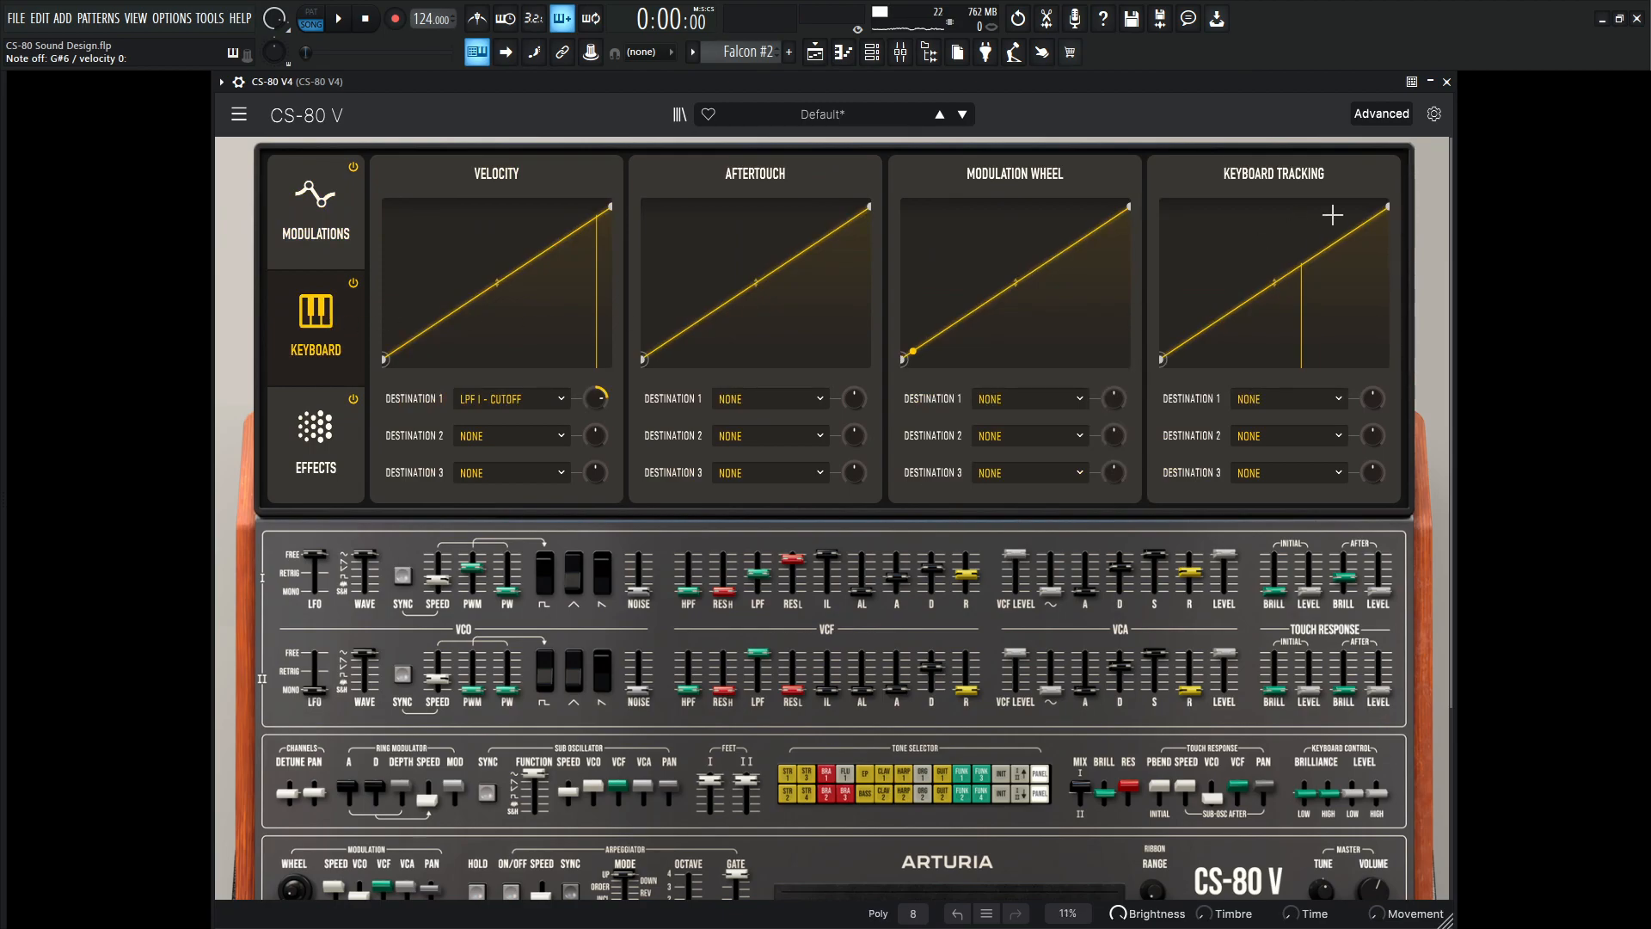
click(1064, 402)
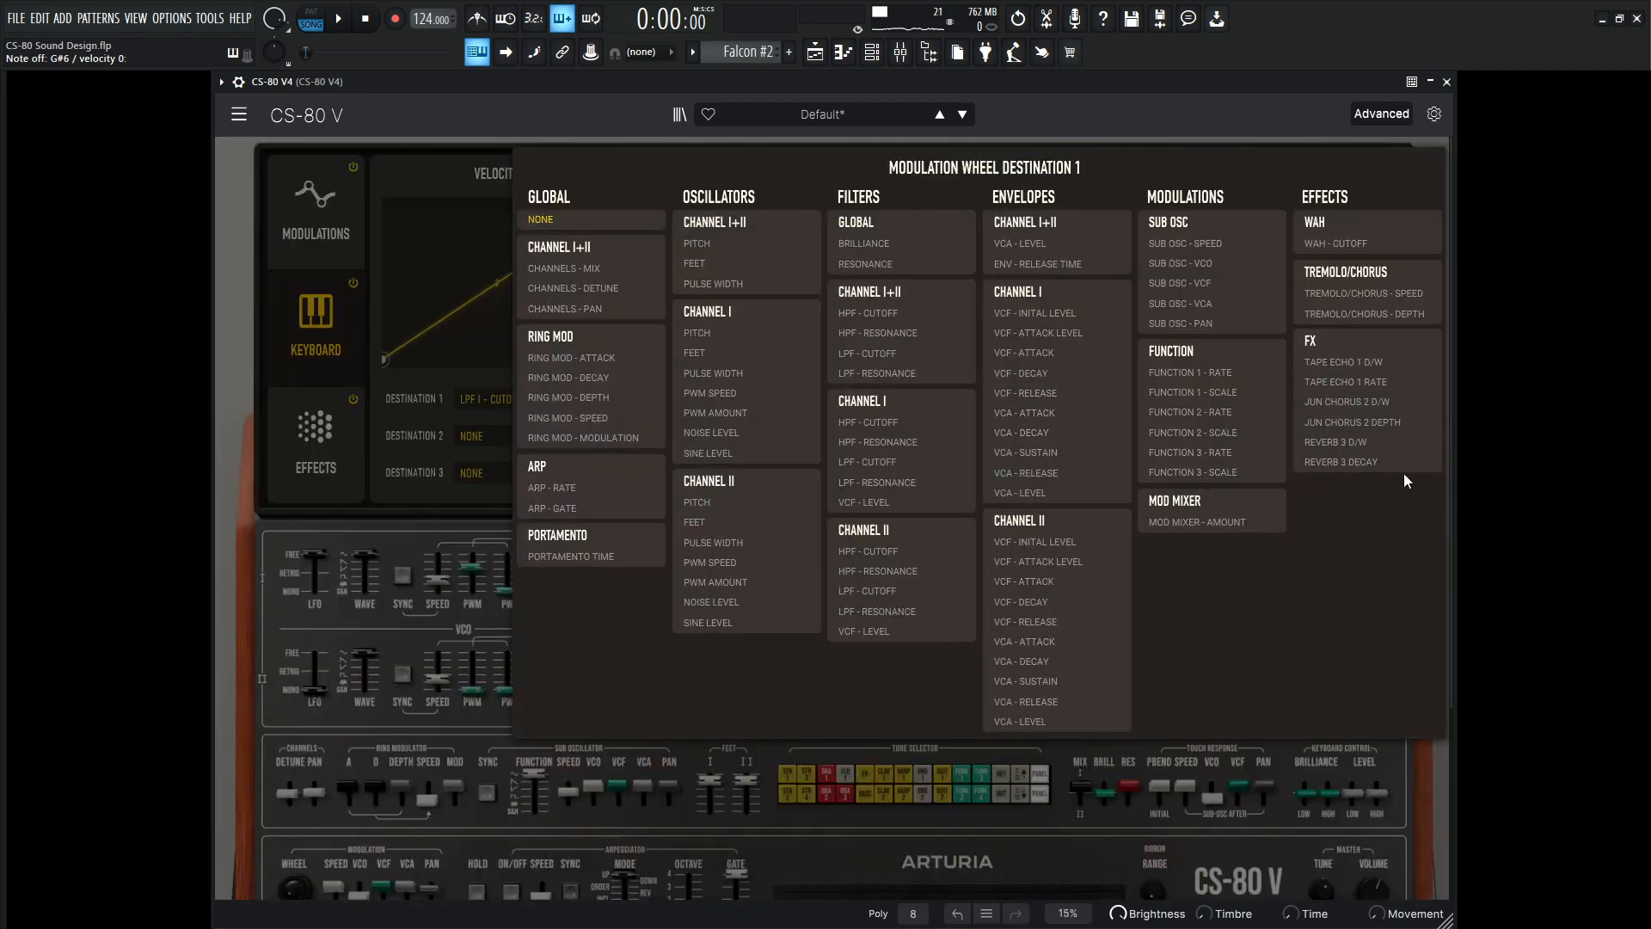
click(1369, 443)
drag(1113, 398, 1113, 392)
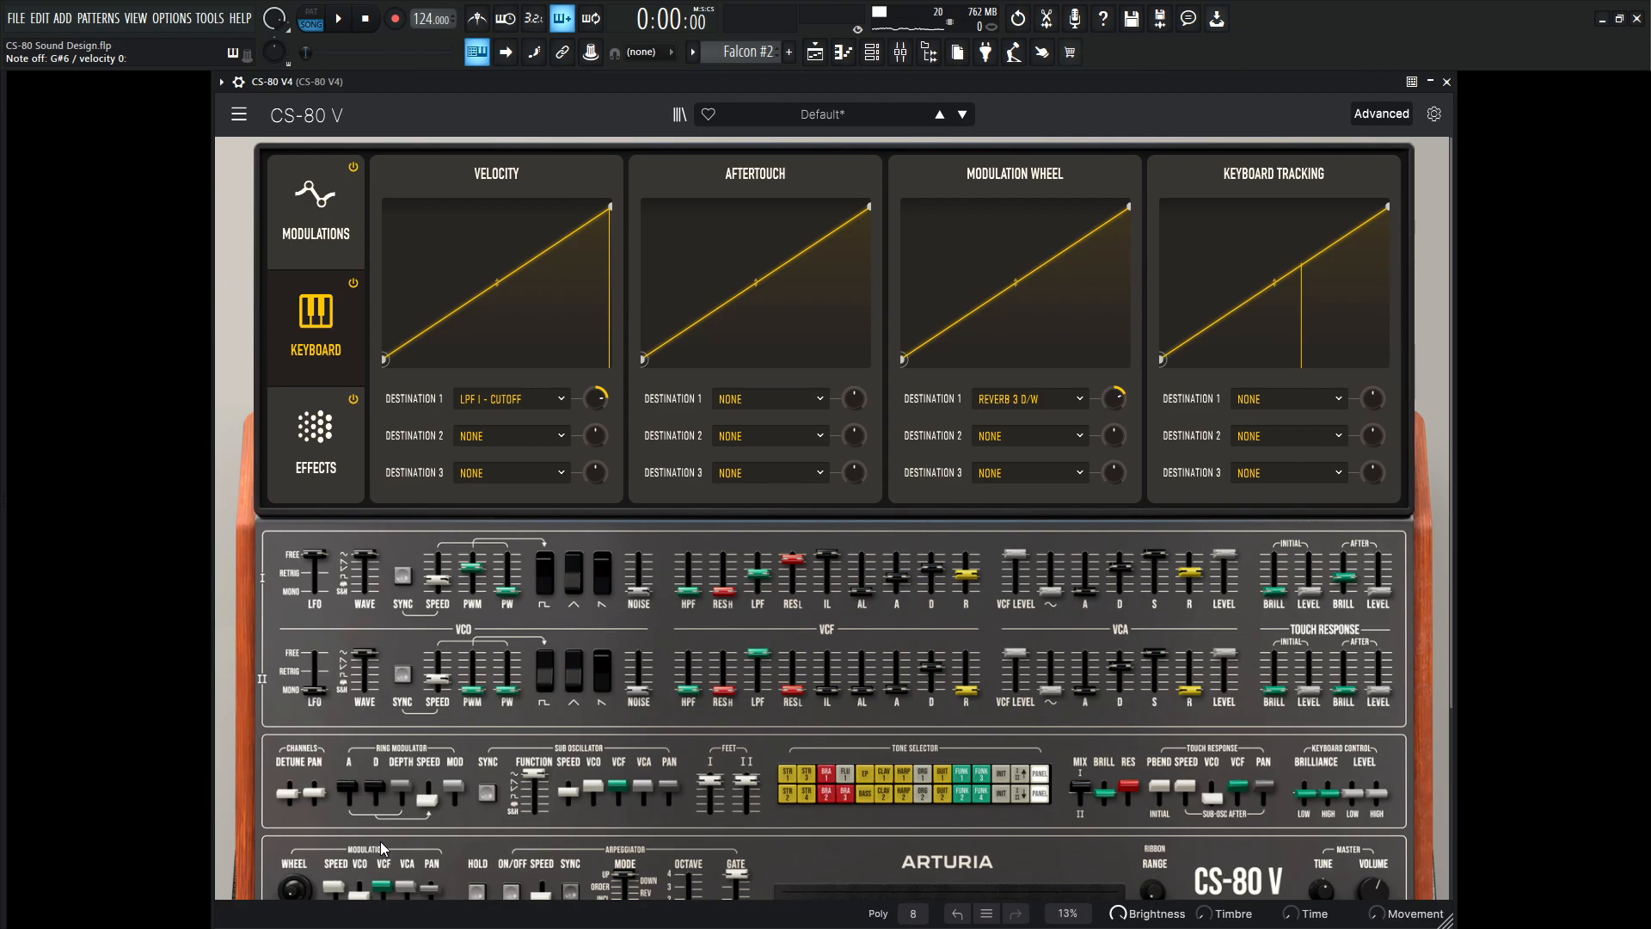
drag(1114, 400, 1156, 385)
drag(1115, 398, 1115, 412)
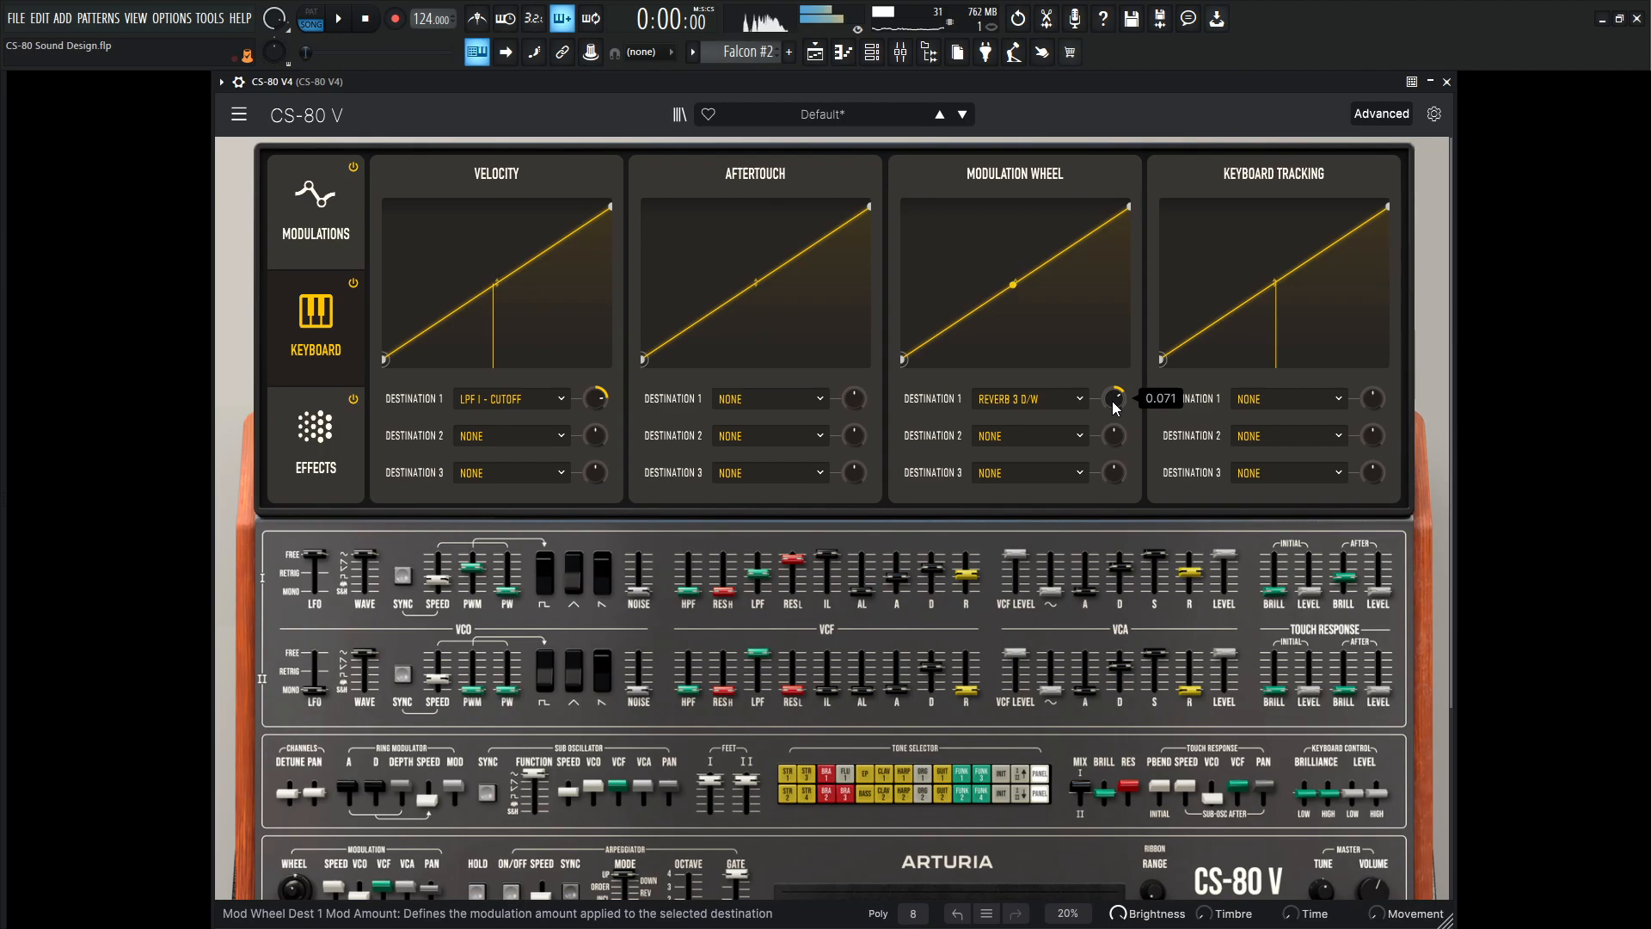
Step: Assign Jun Chorus 2 D/W to the modulation wheel's second destination with an amount of 0.162, and audition with the project playing
click(1069, 434)
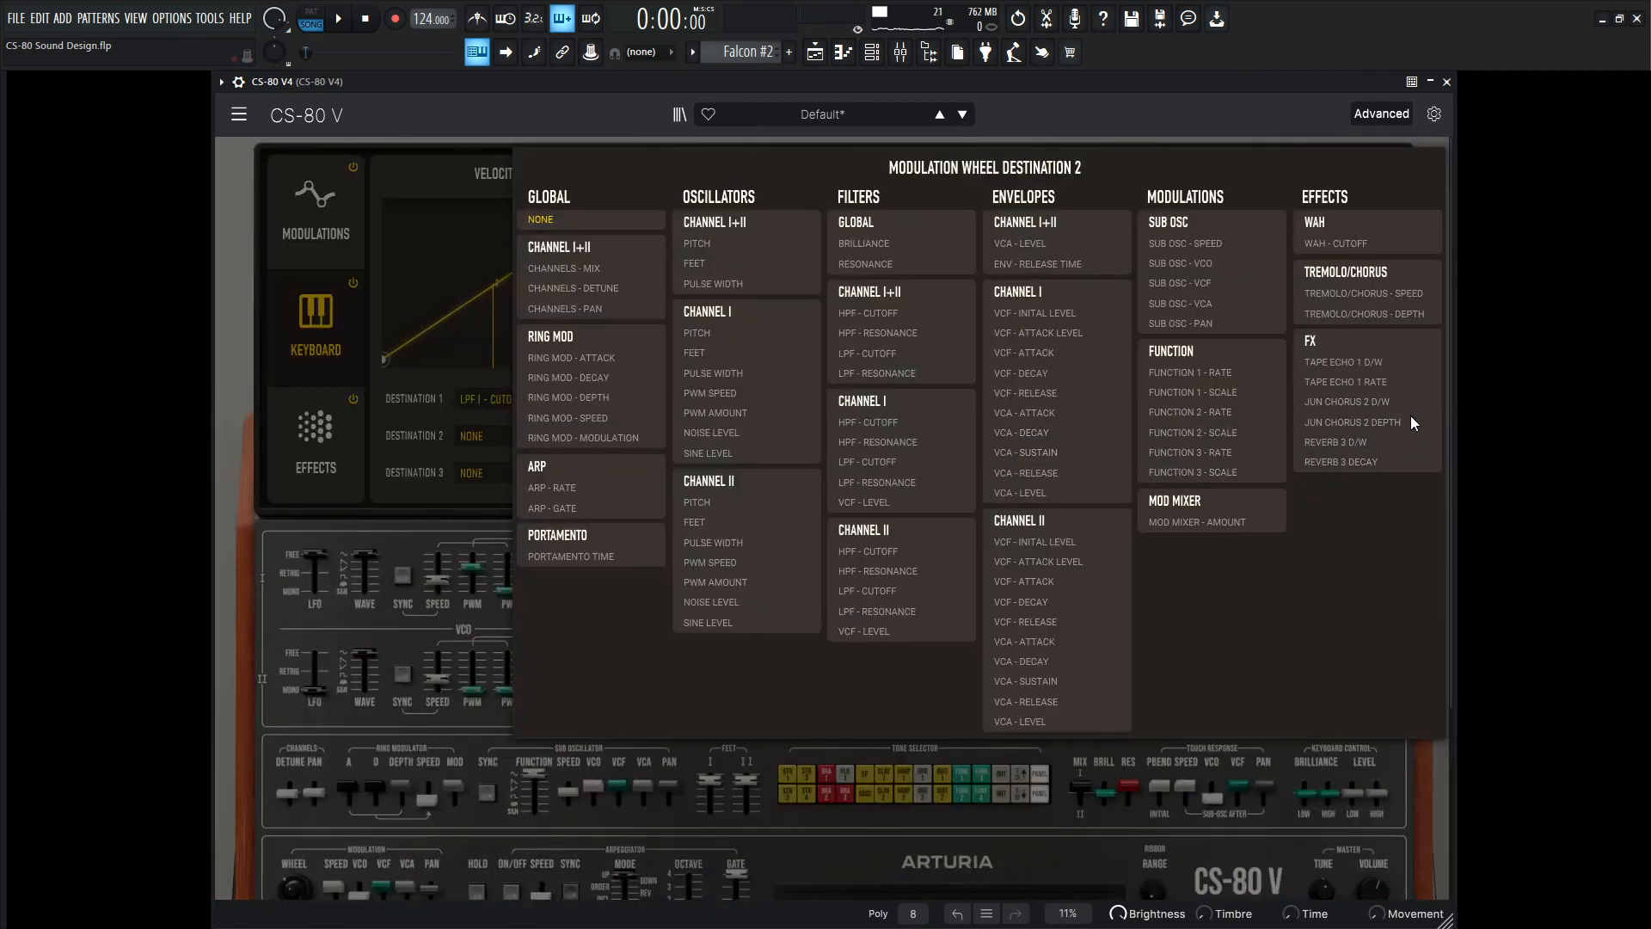
click(1389, 404)
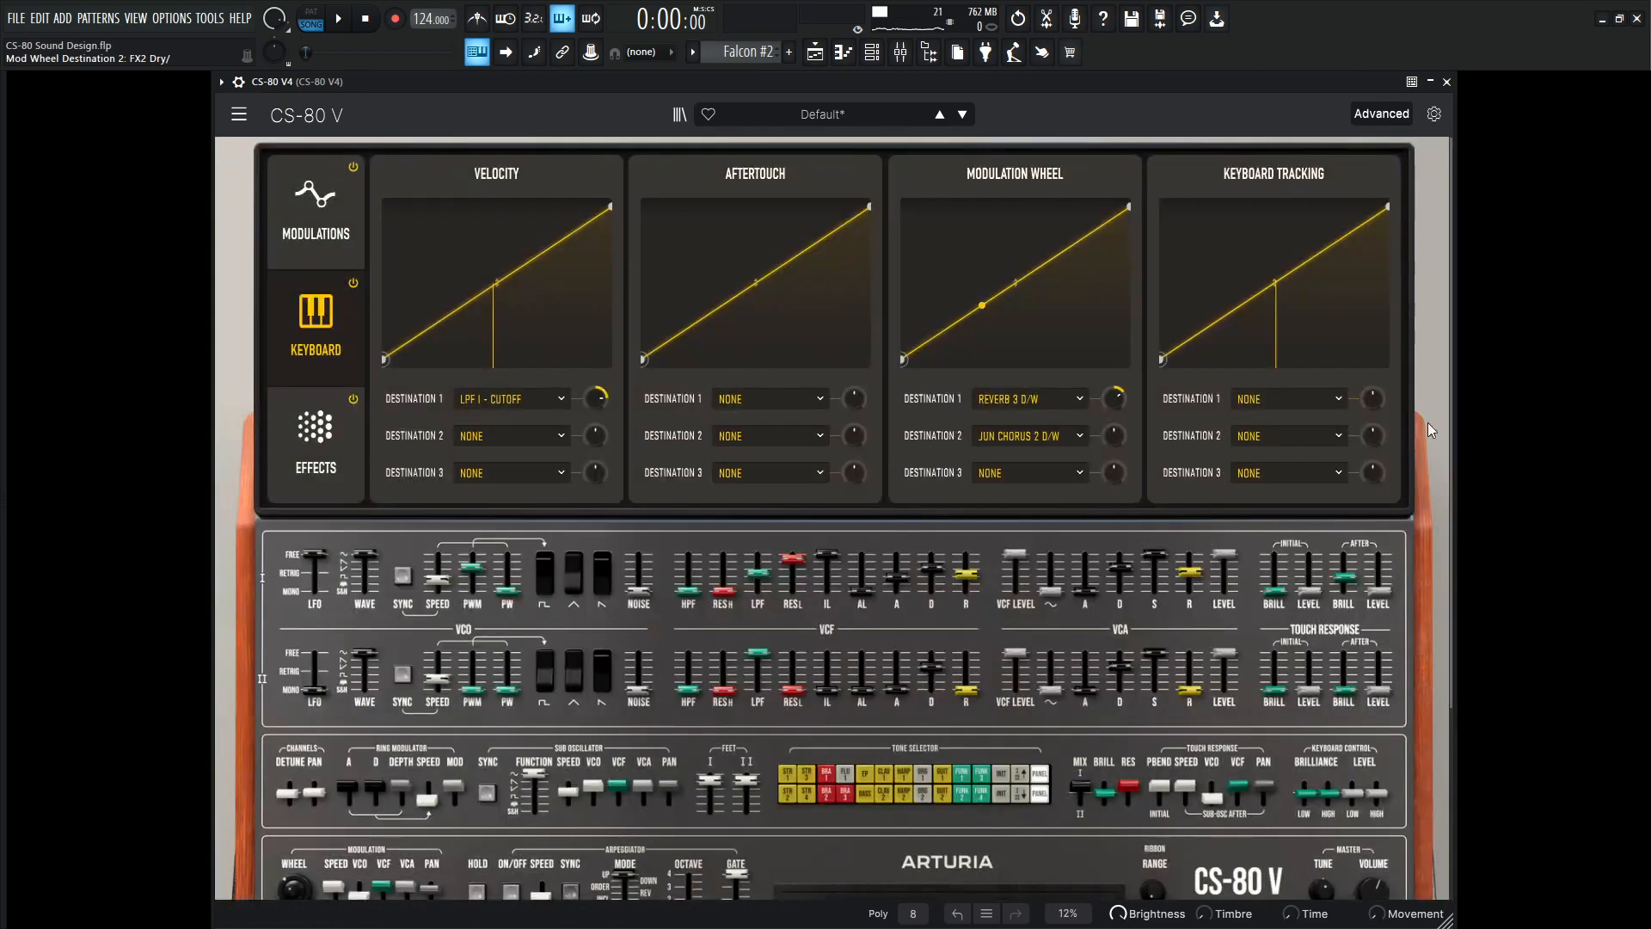
drag(1115, 443, 1115, 426)
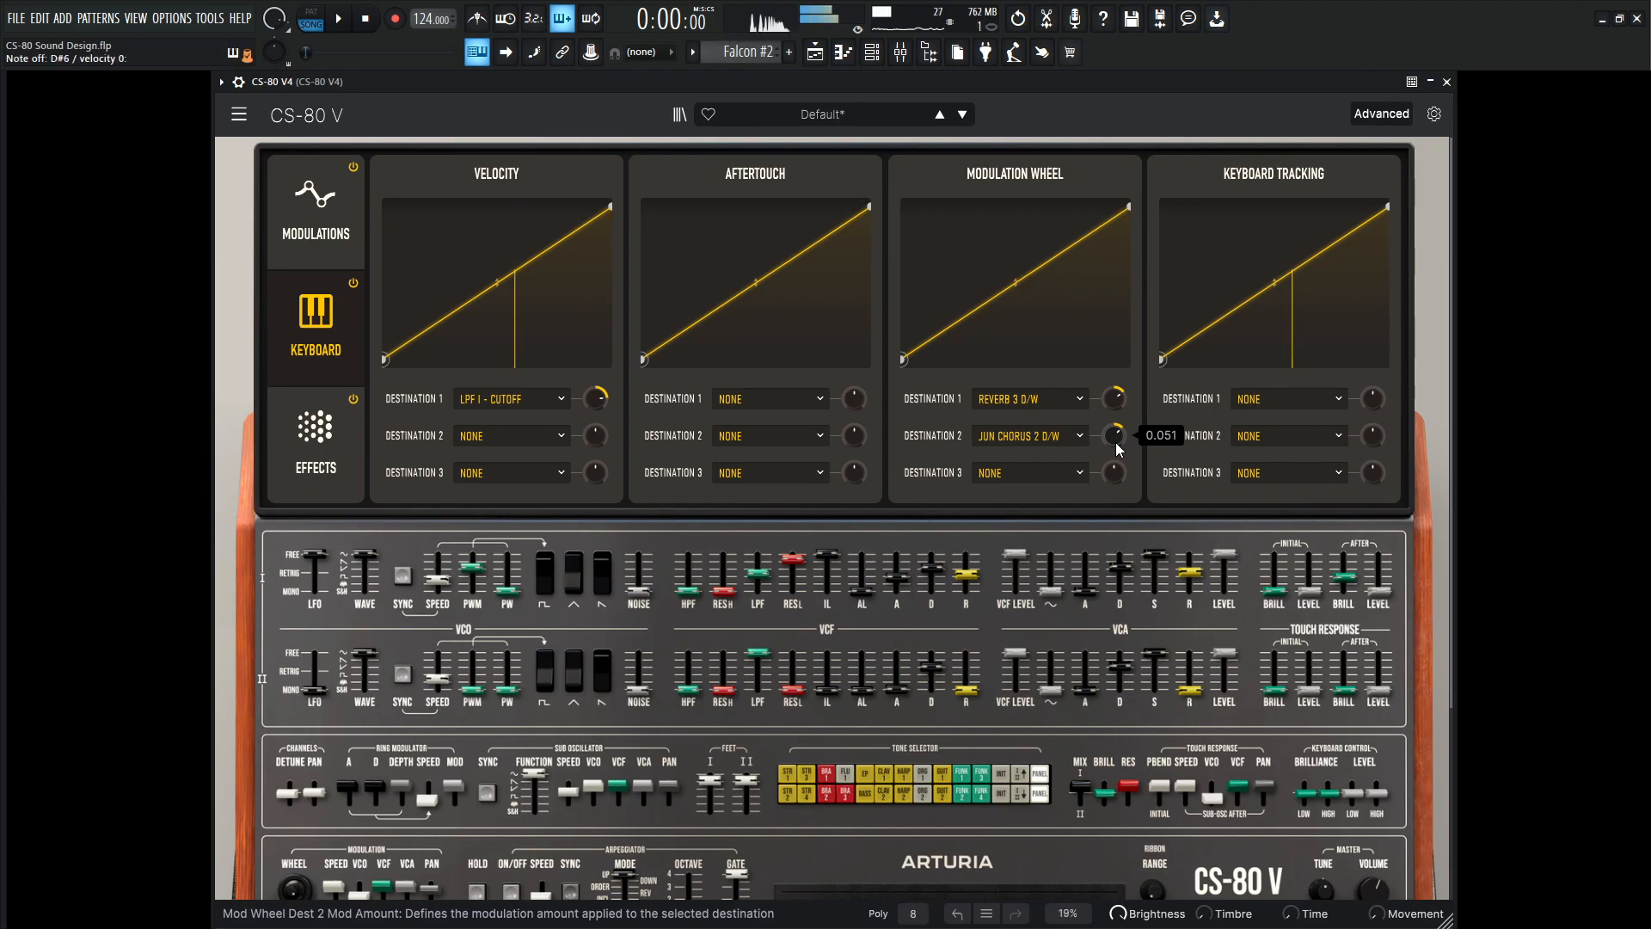
drag(1119, 449, 1121, 397)
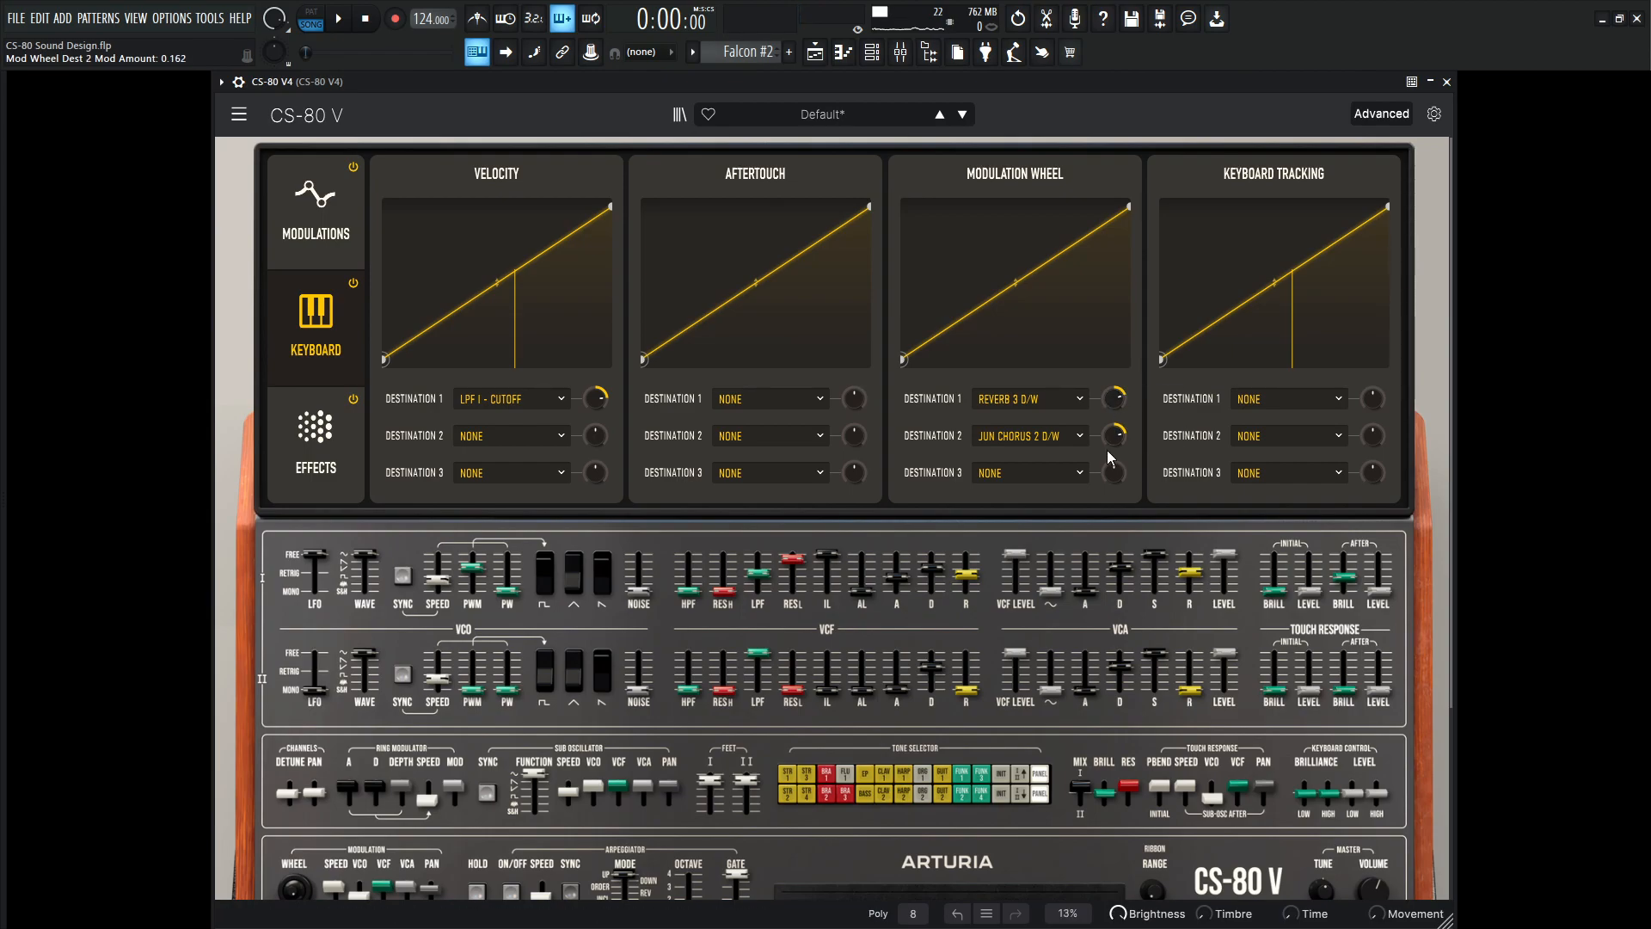
key(space)
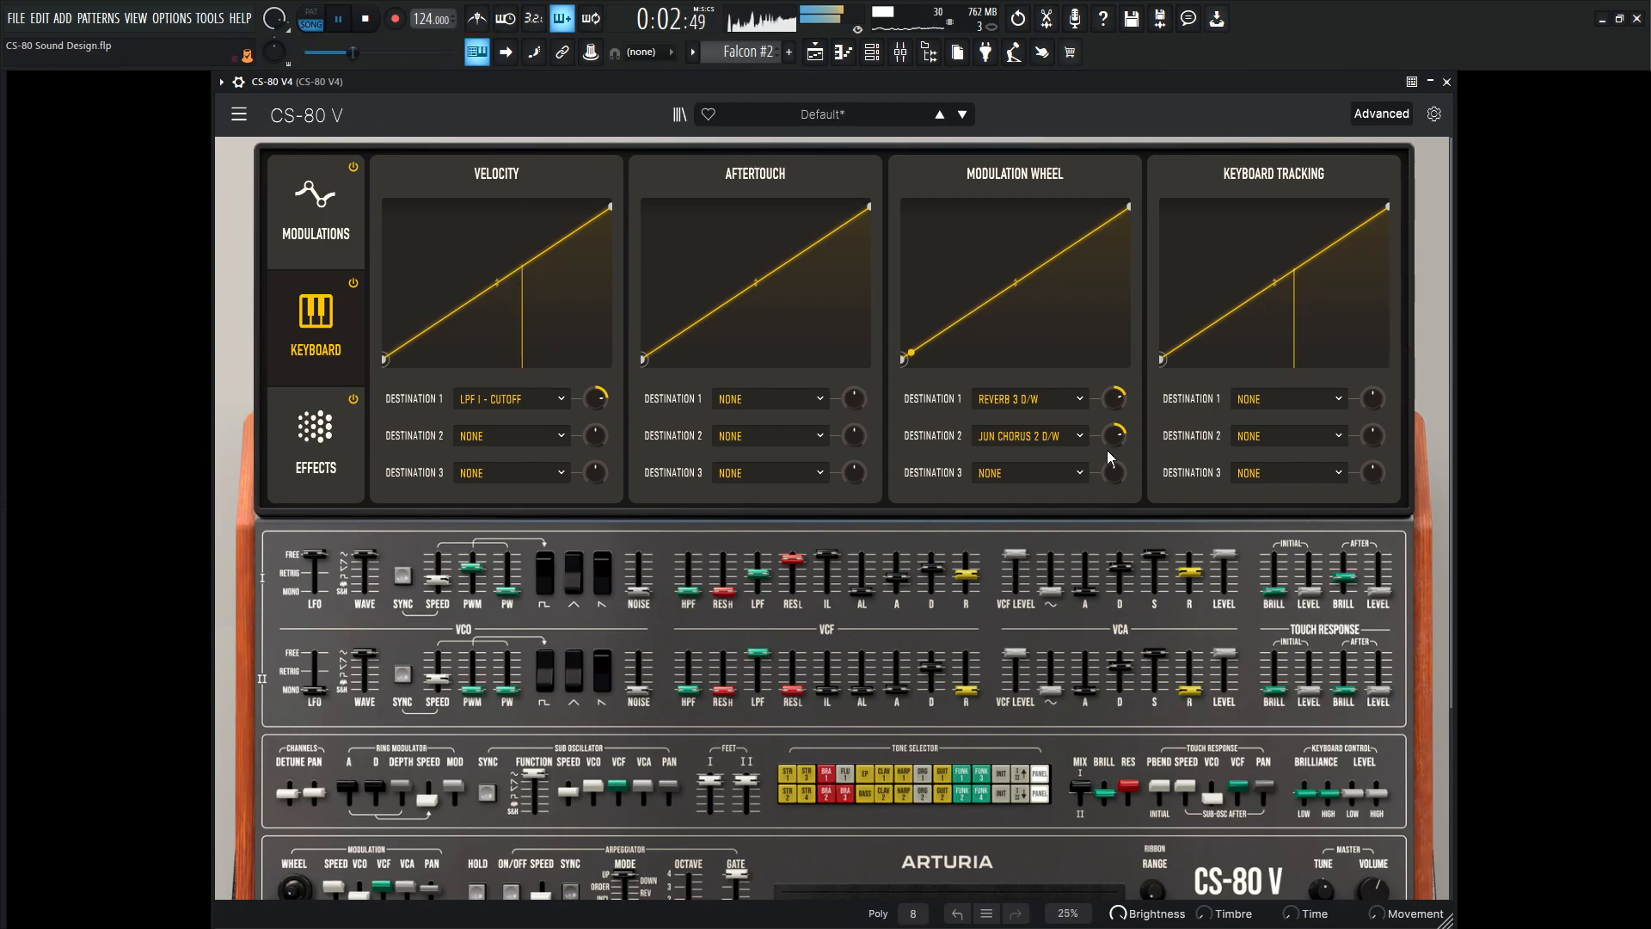
key(space)
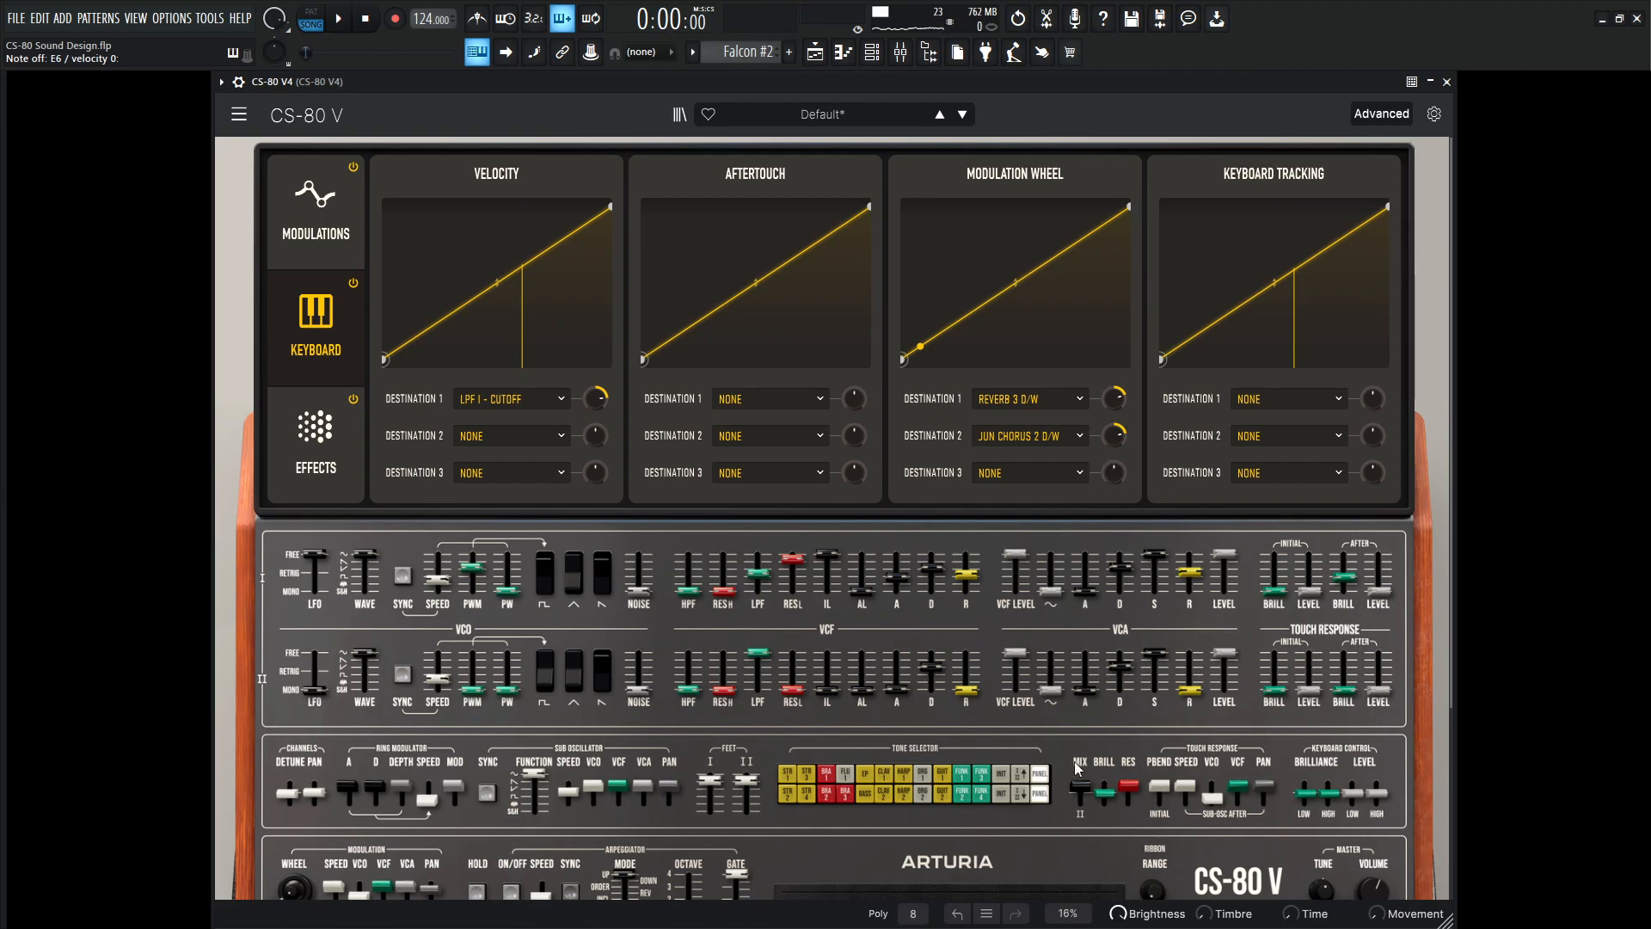
Step: Hide the advanced section and copy the channel I settings to channel II
click(1376, 117)
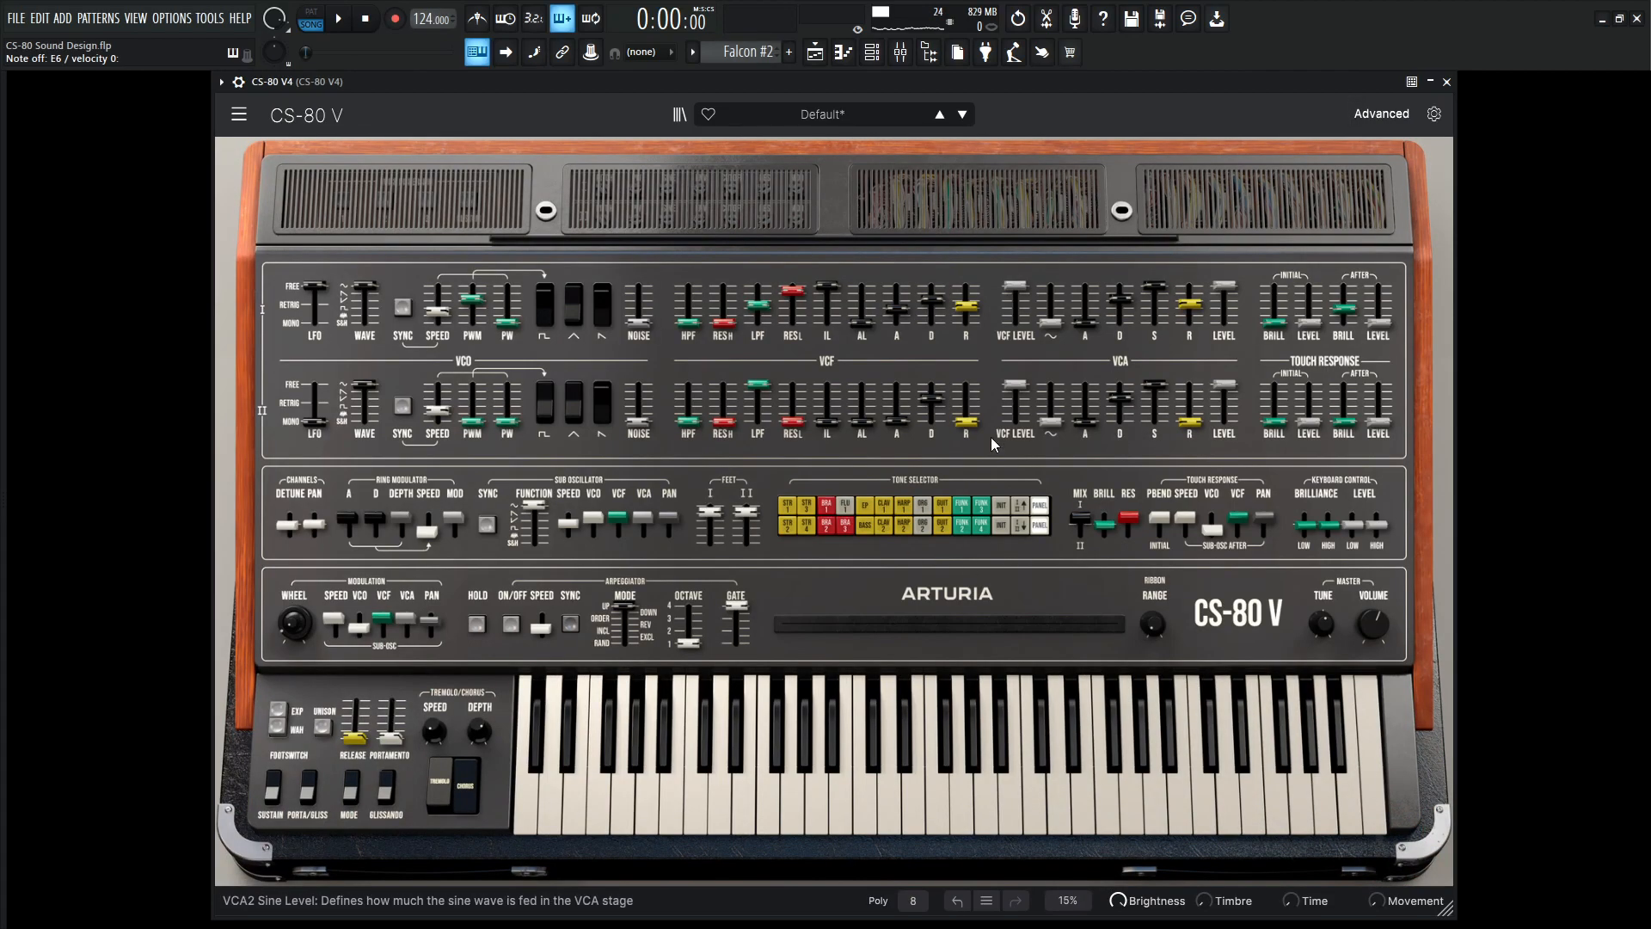
click(1020, 527)
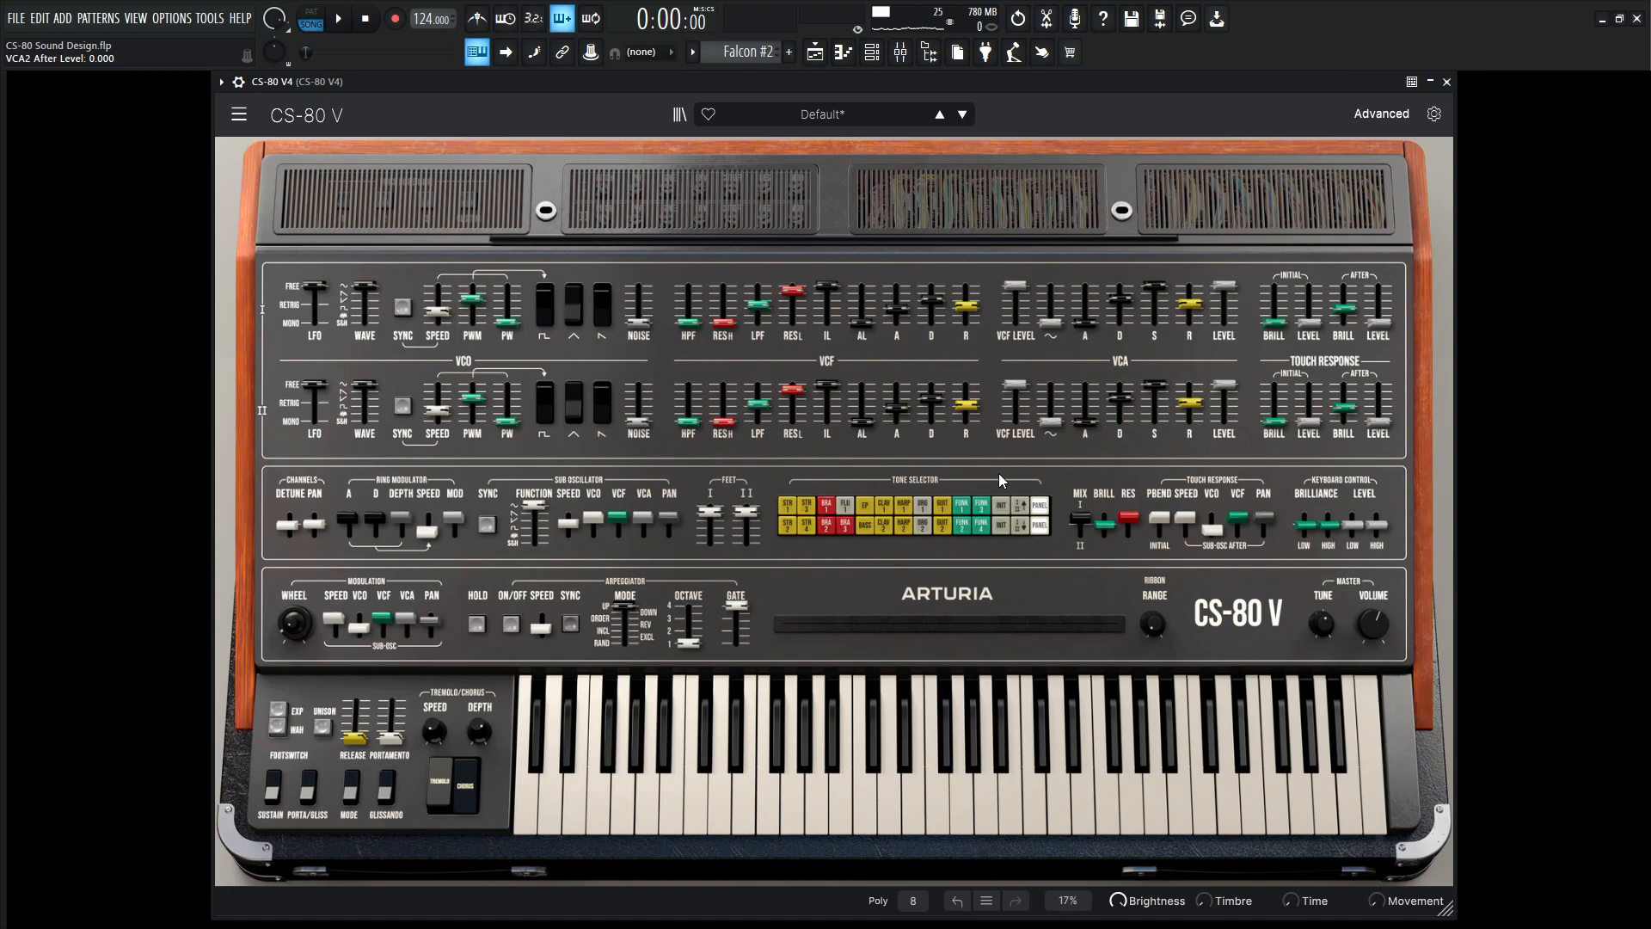
mouse_move(1009, 385)
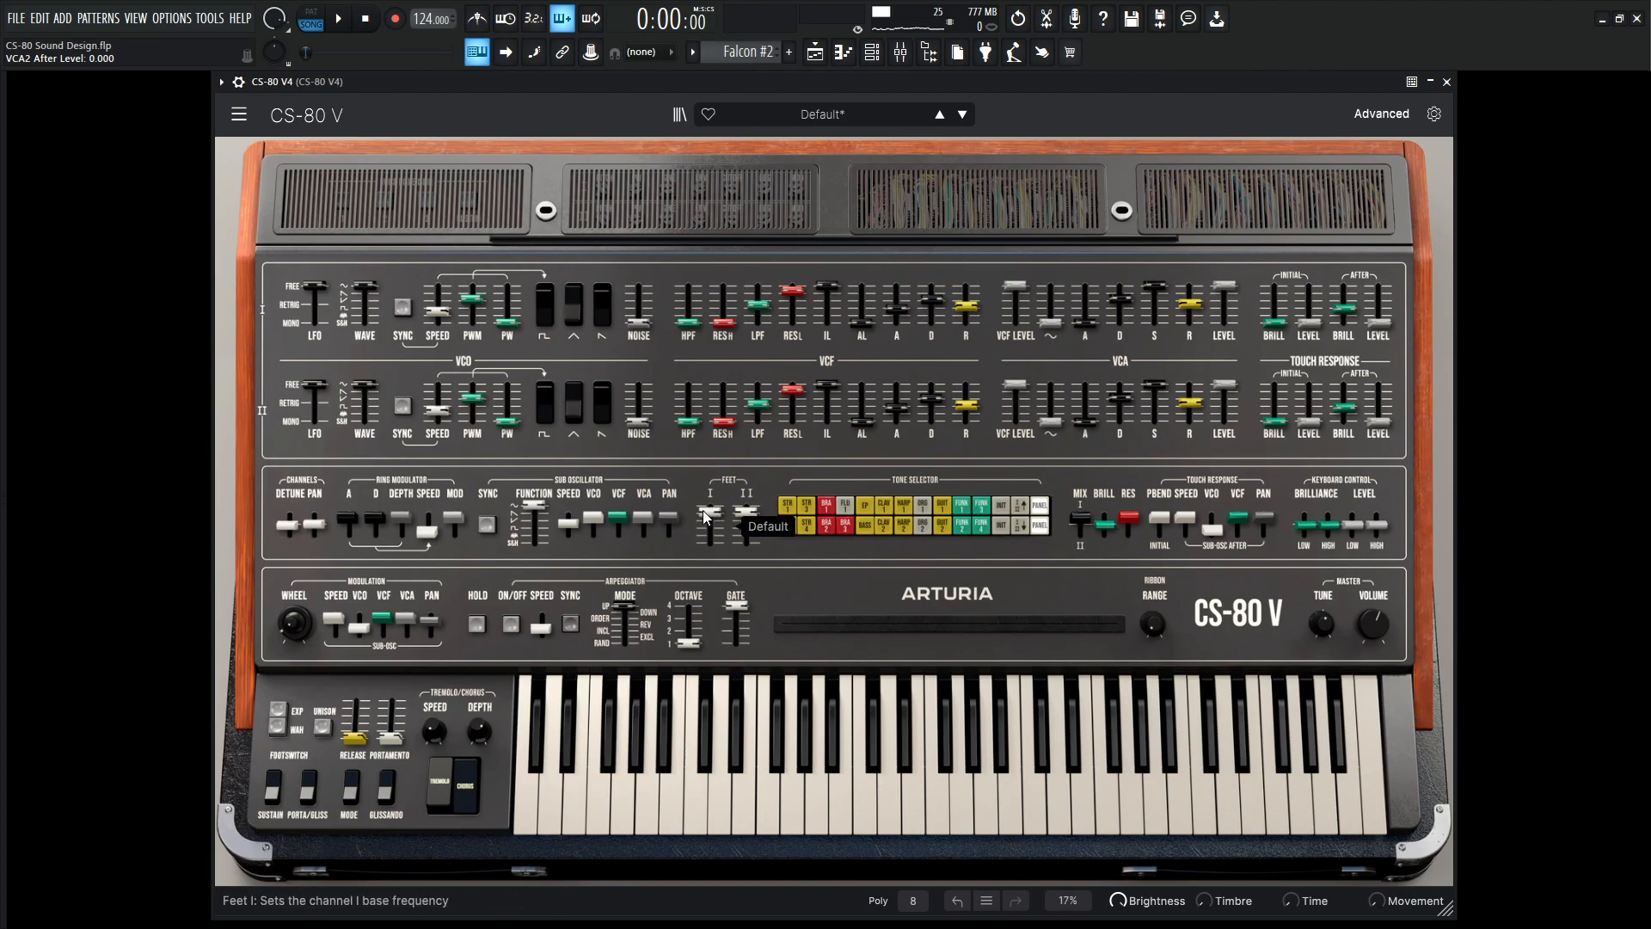
Step: Set channel II's feet to -1 octave and the channel I/II mix to 0.664, auditioning with the project playing
mouse_move(742, 512)
drag(745, 513, 746, 504)
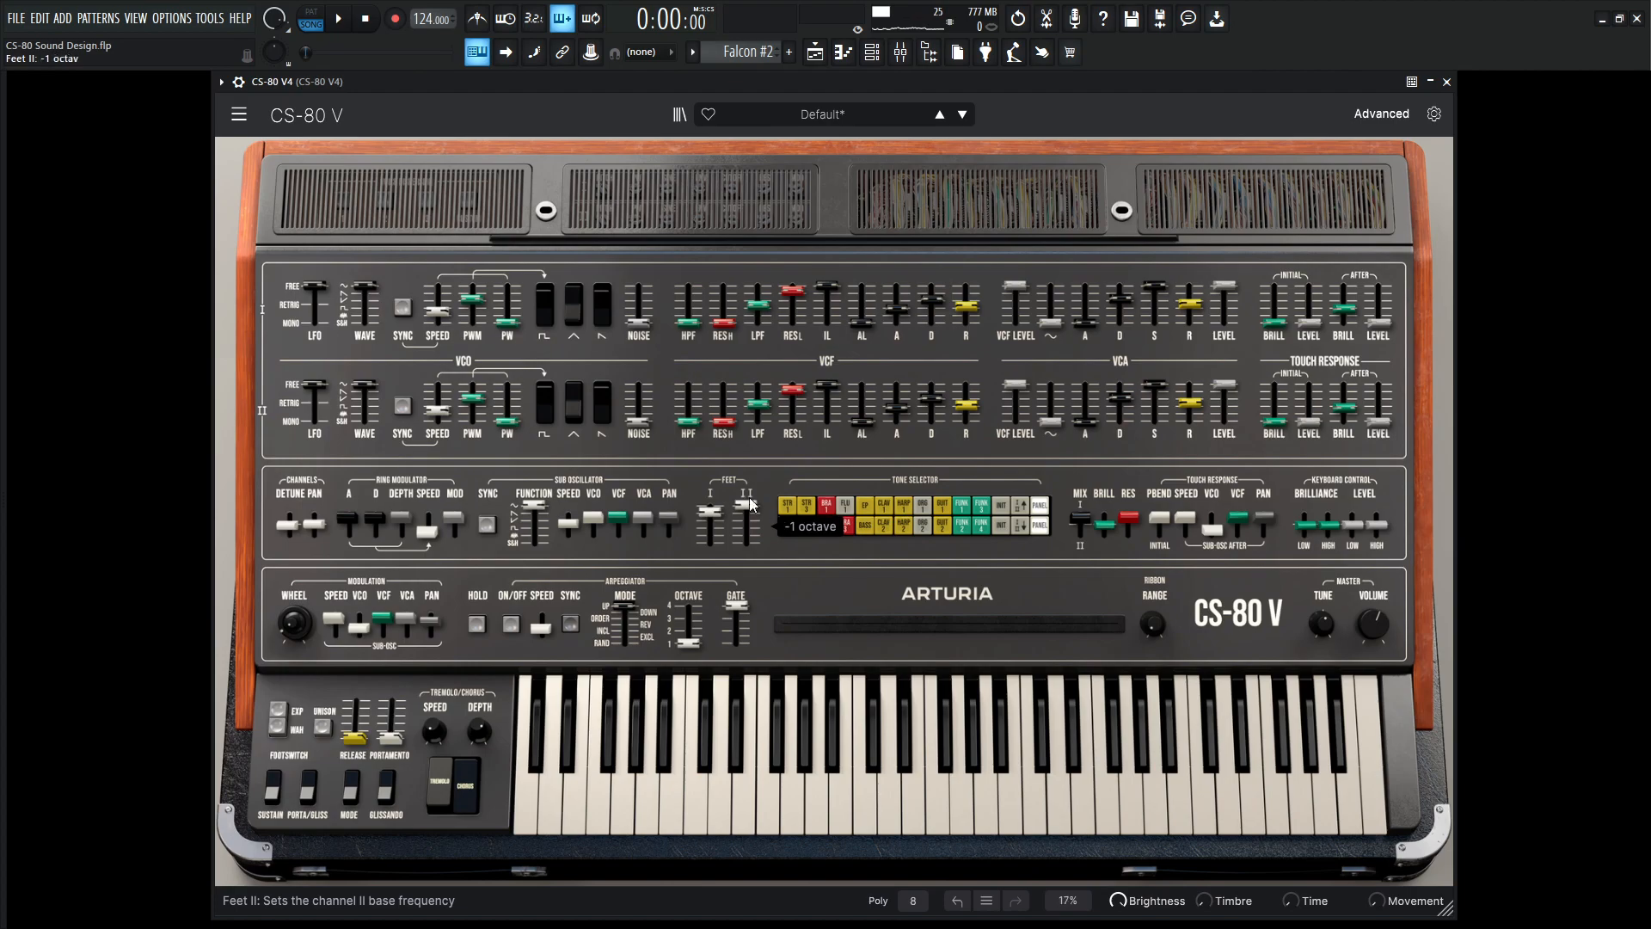
mouse_move(1082, 522)
drag(1081, 520, 1081, 531)
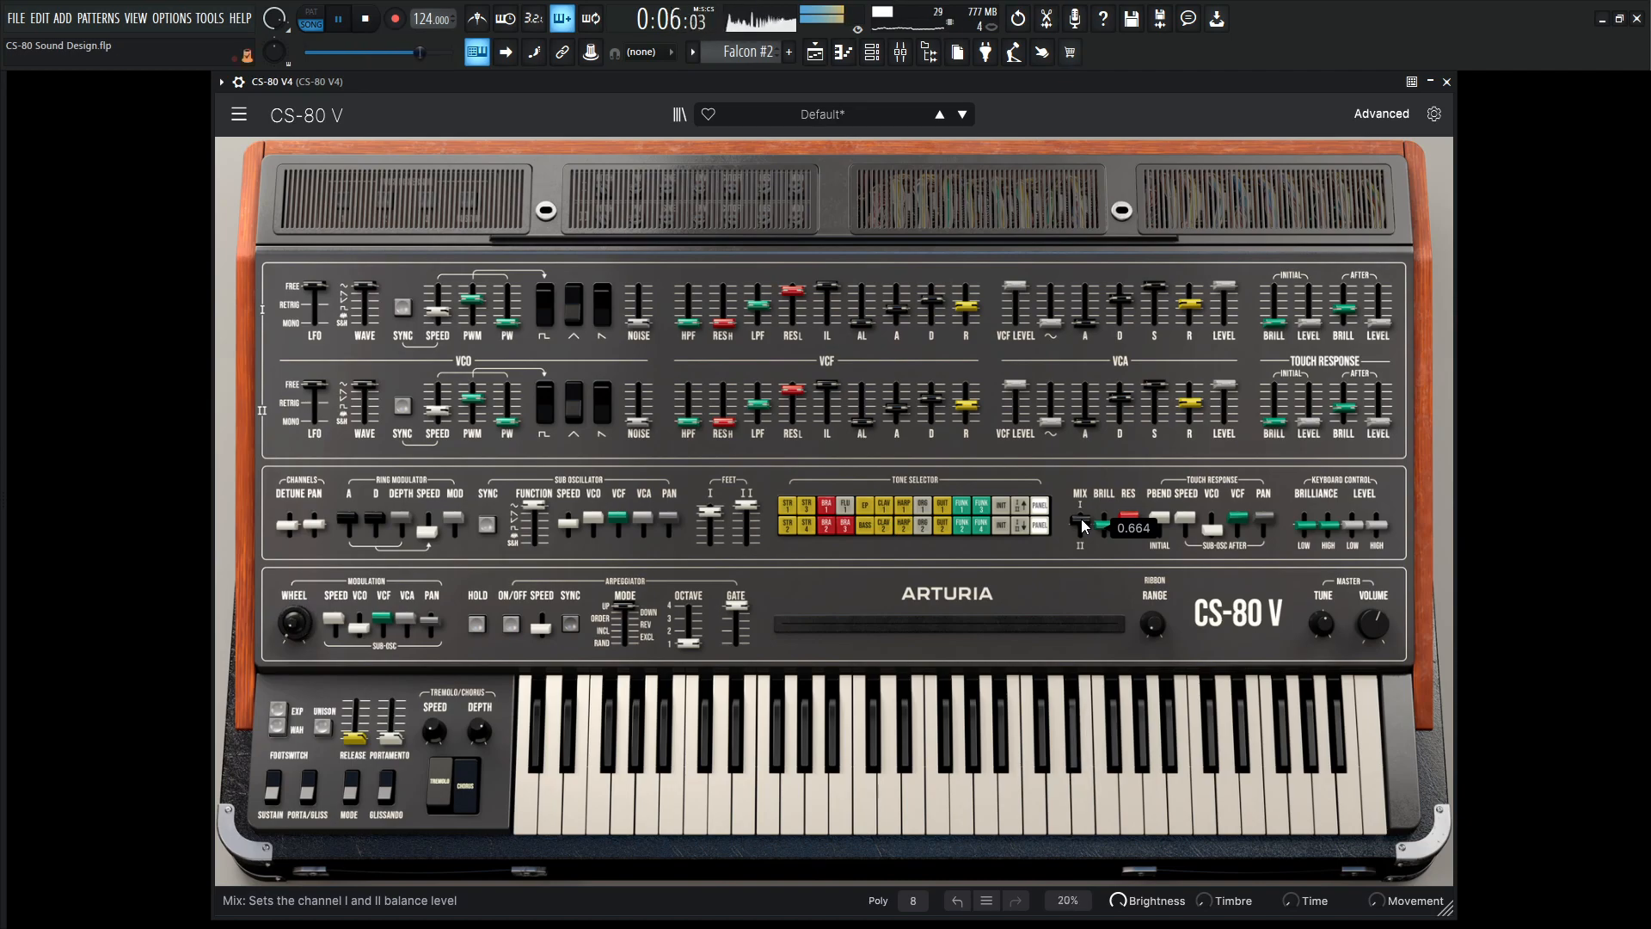
key(space)
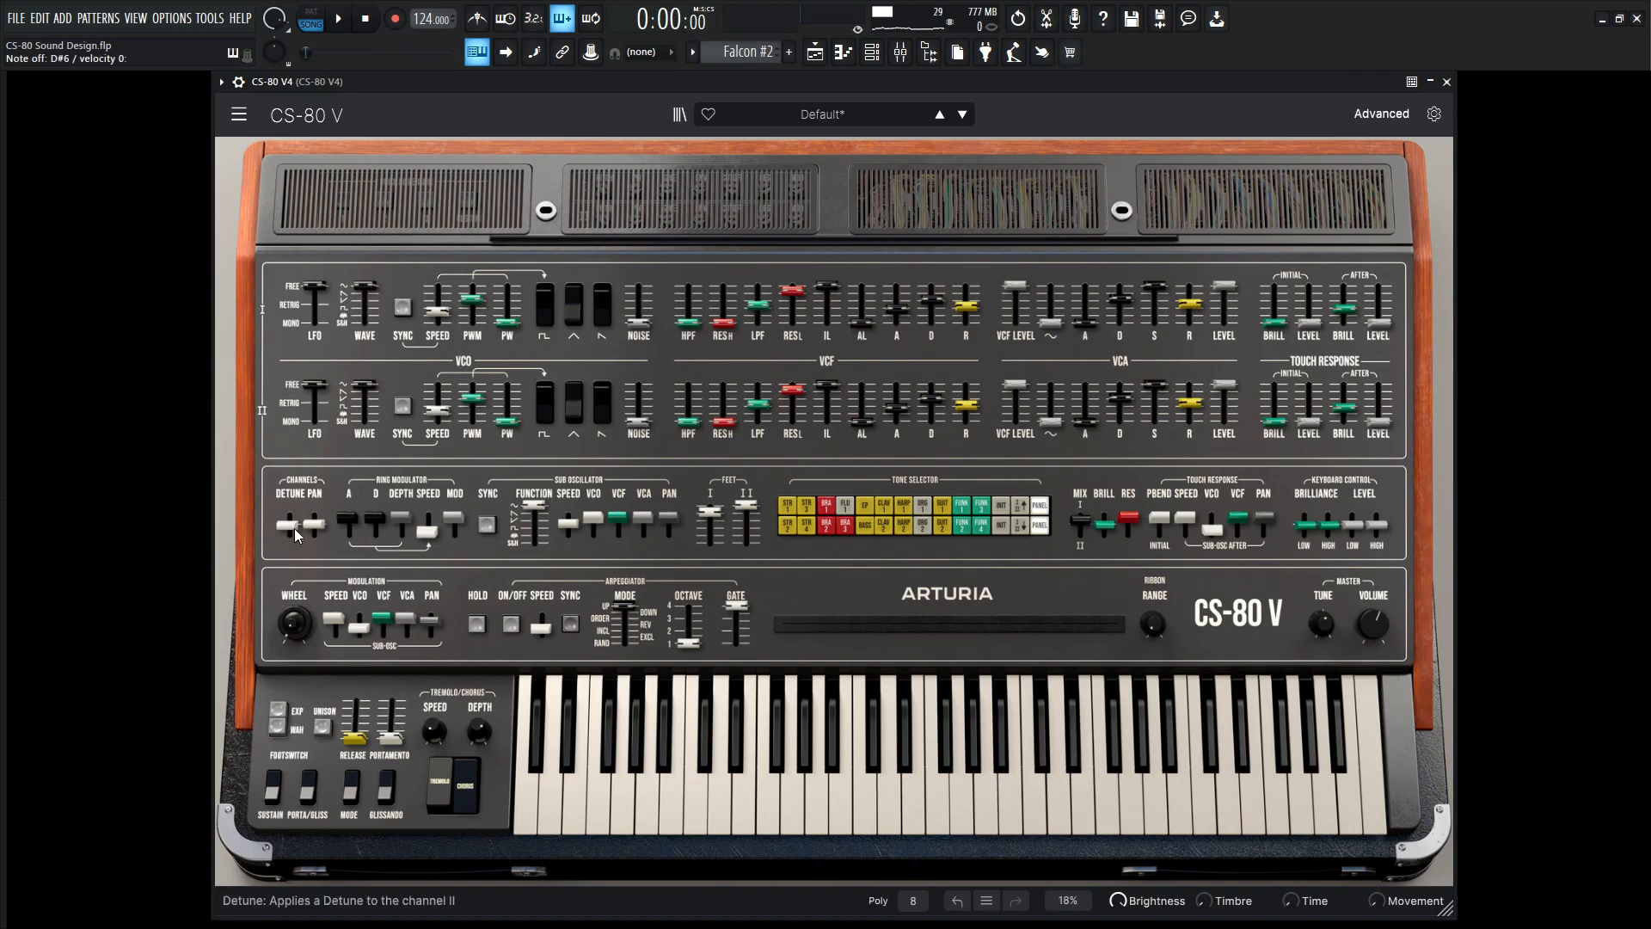
Step: Raise the channel detune slightly, set the channel pan to 0.072, and audition with the project playing
drag(291, 528, 312, 534)
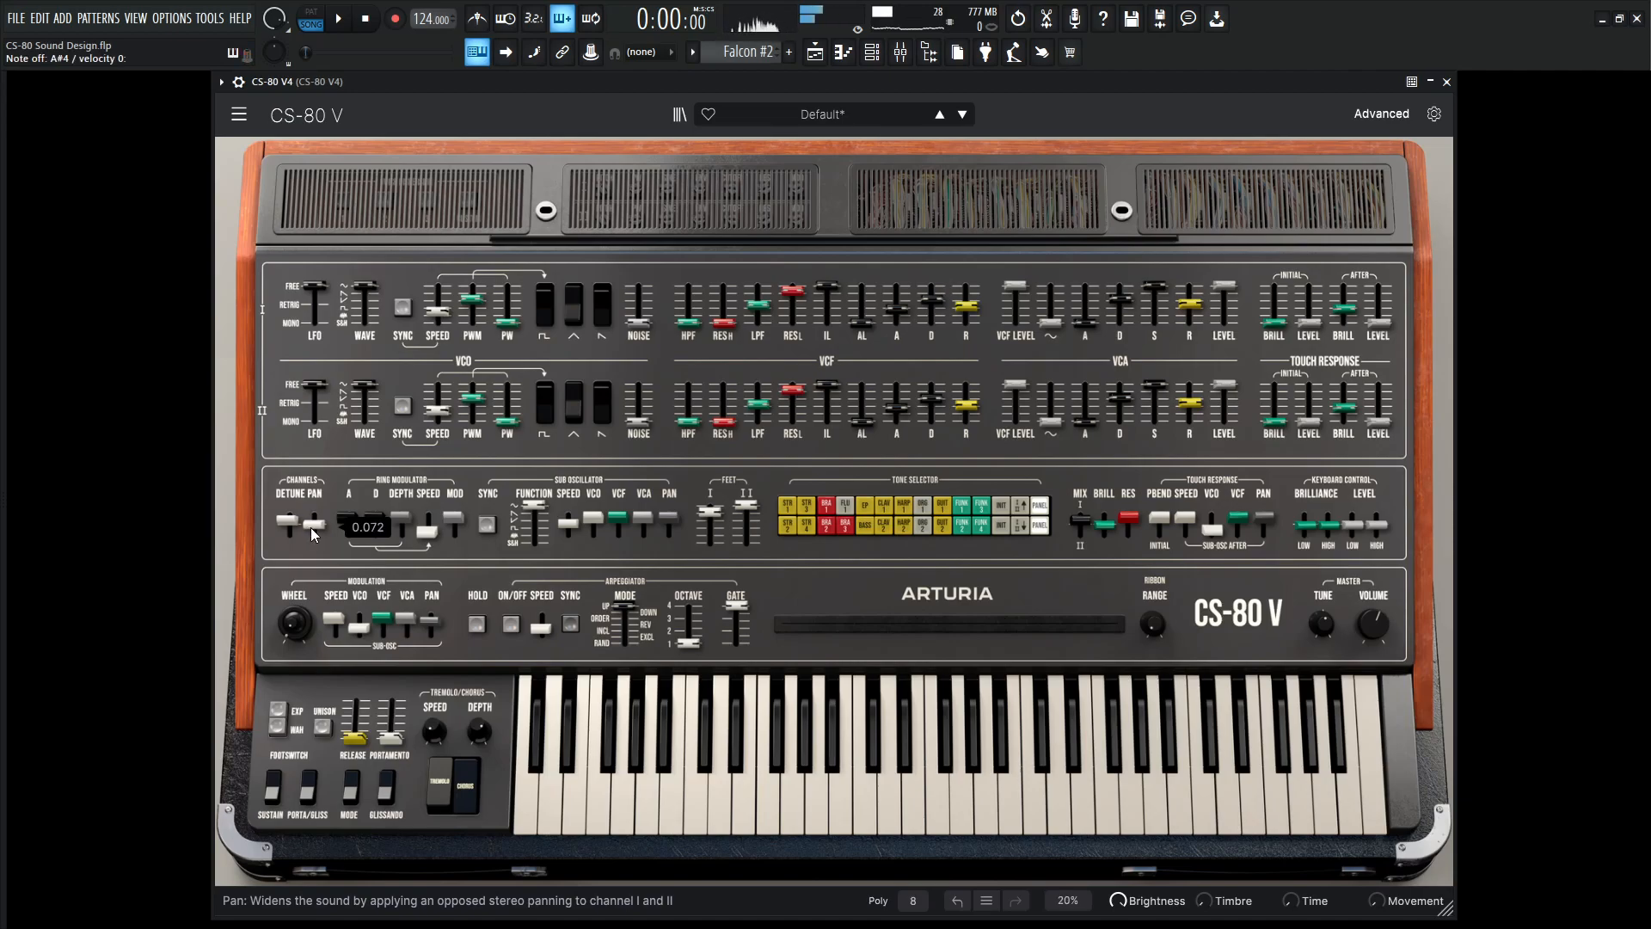
key(space)
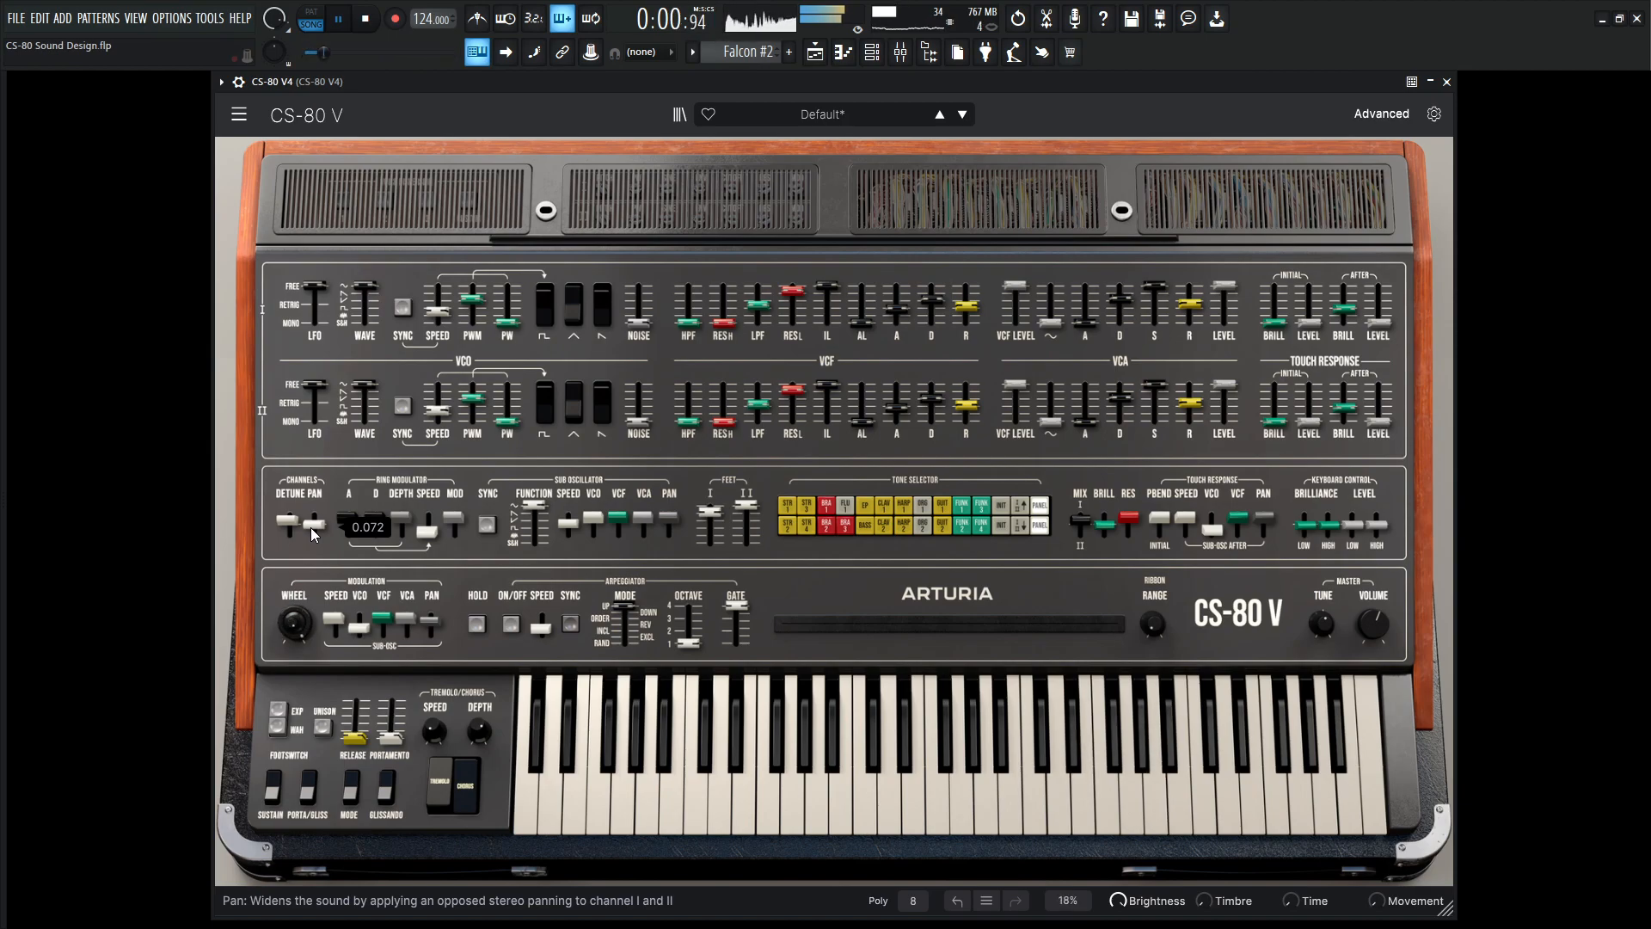
key(space)
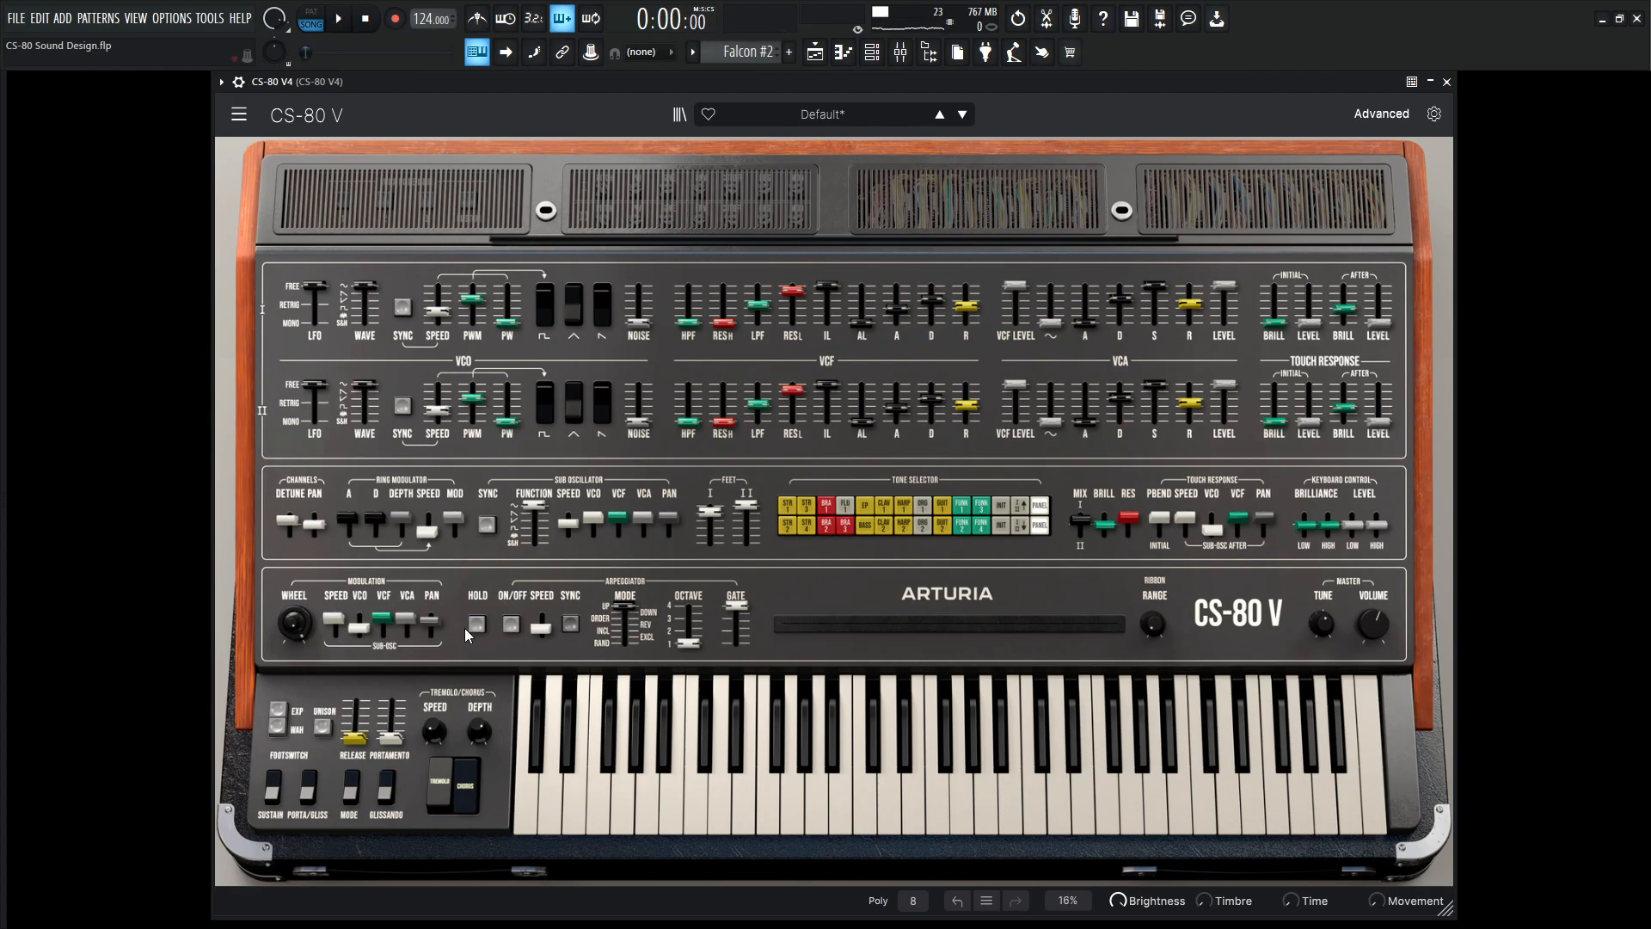
Step: Set the modulation wheel's sub-oscillator Pan amount to 0.396 and audition with the project playing
drag(430, 619, 439, 627)
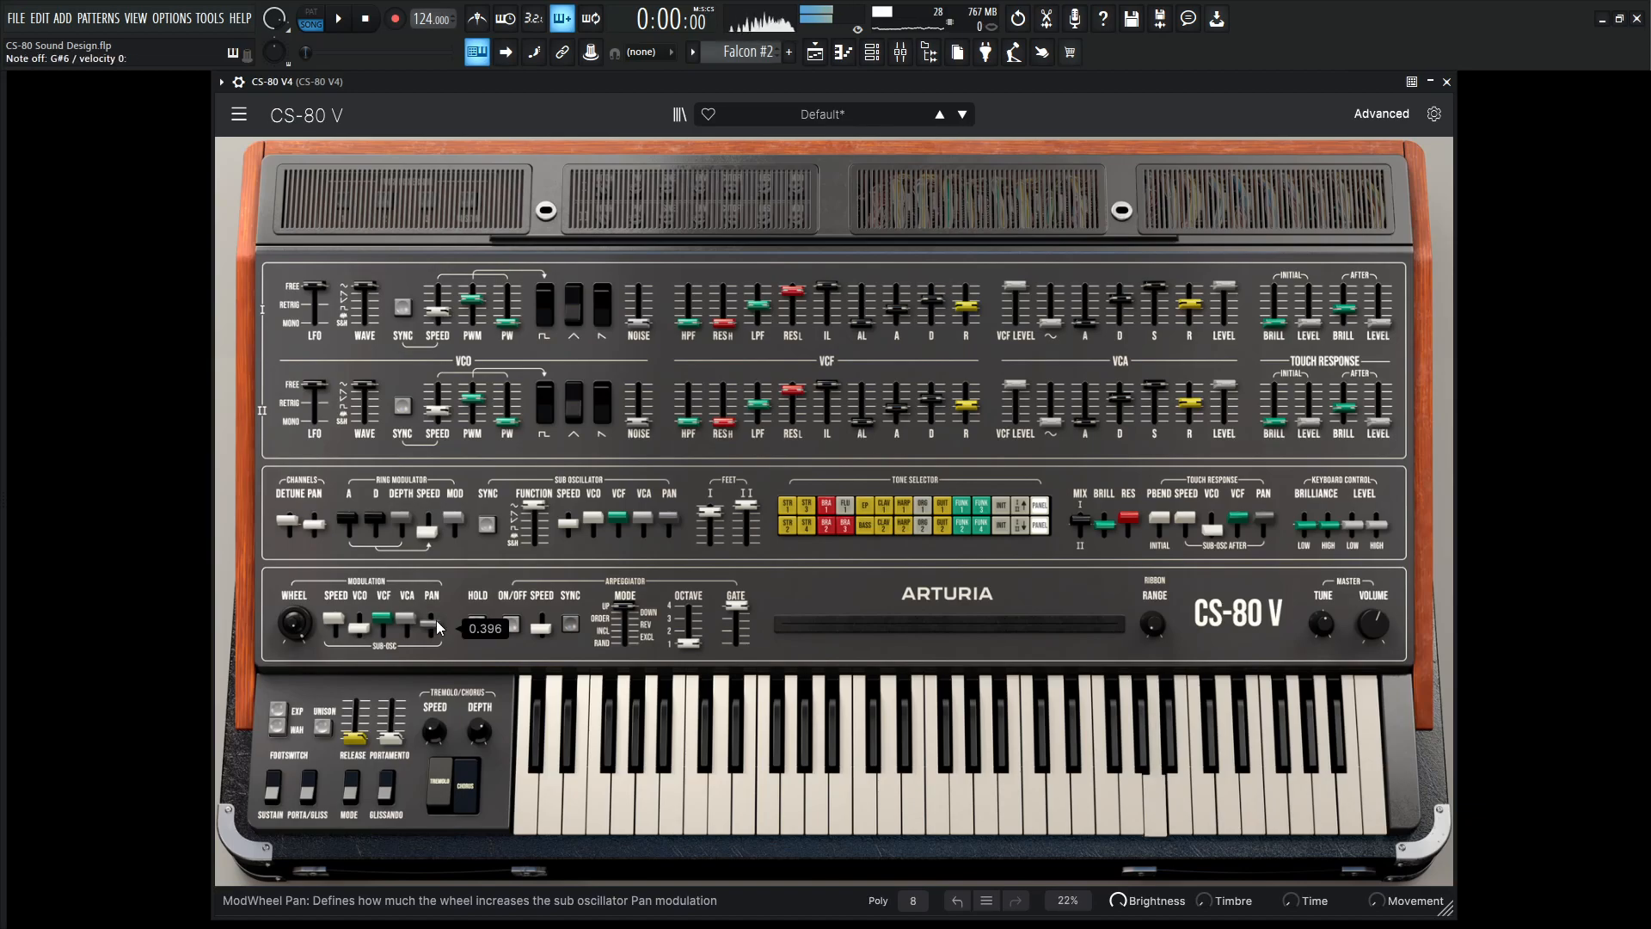
key(space)
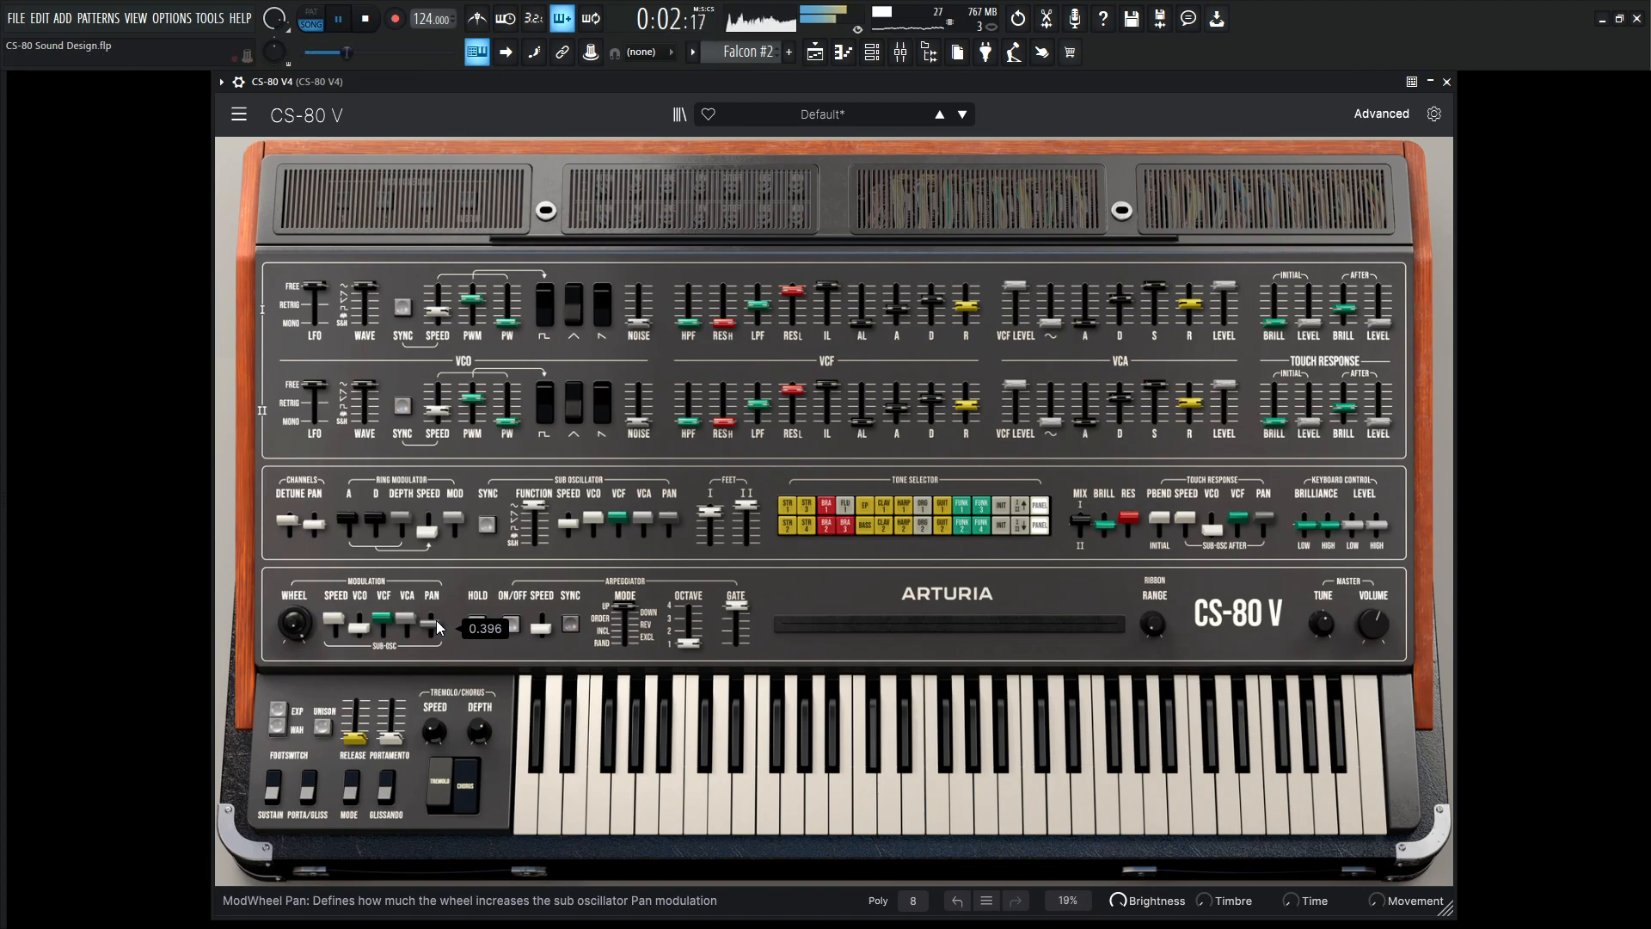
key(space)
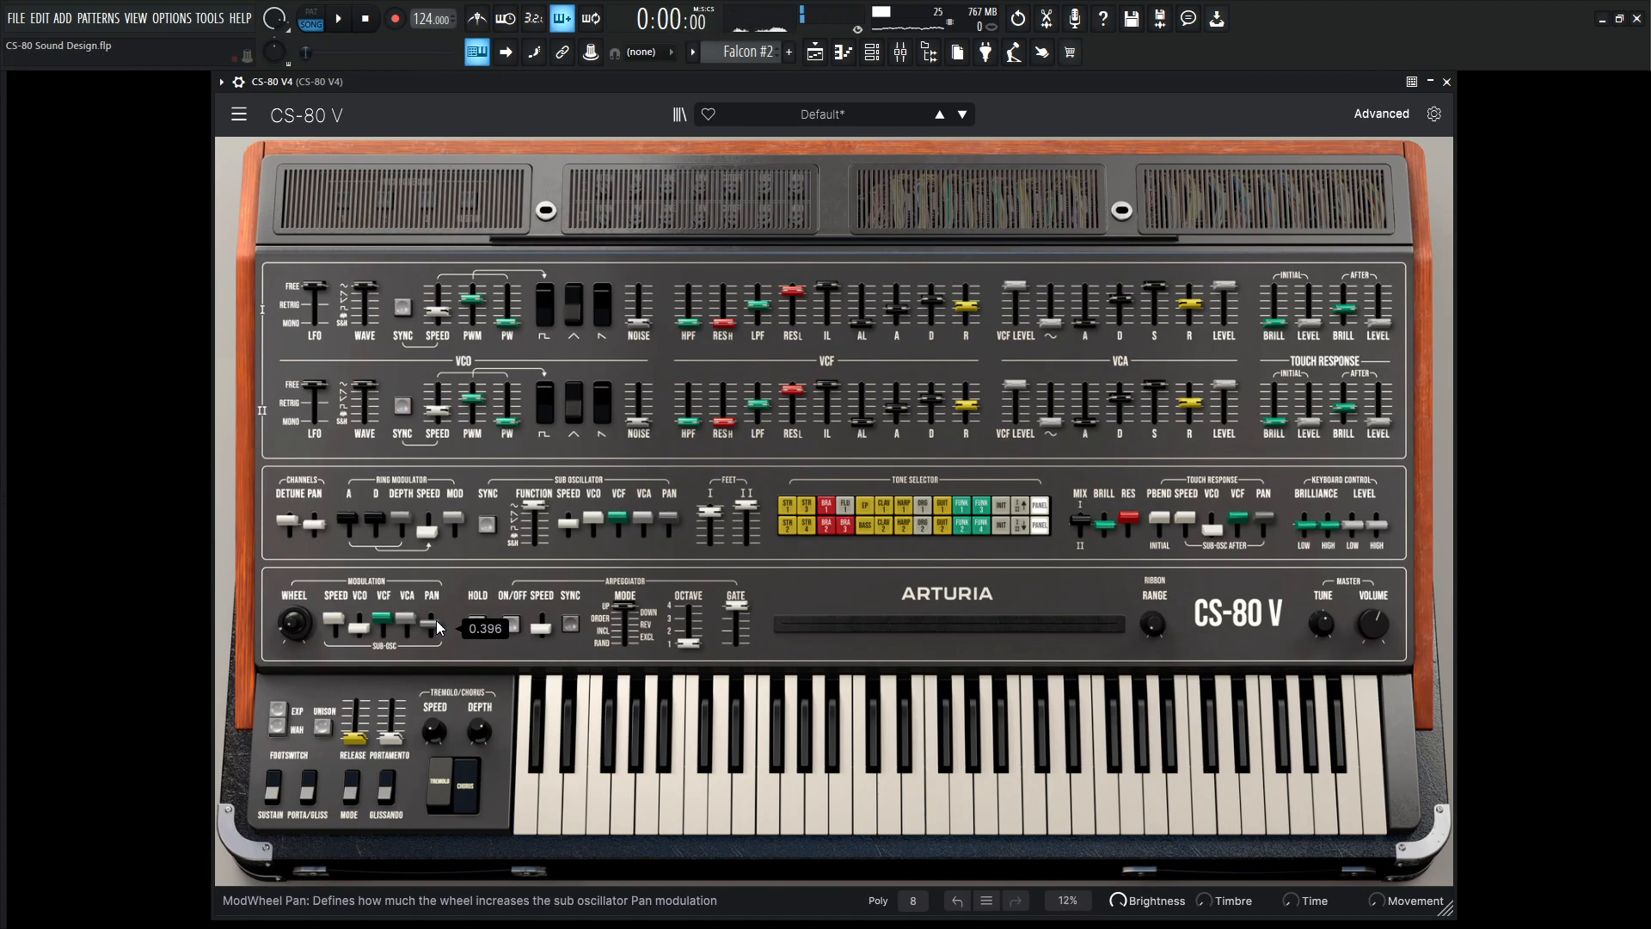